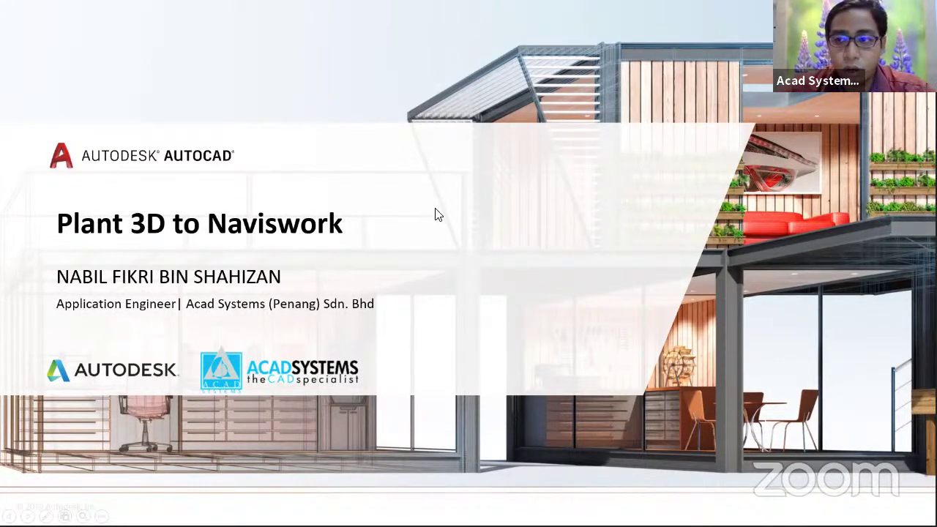
{"action": "left_click", "coordinate": [467, 179]}
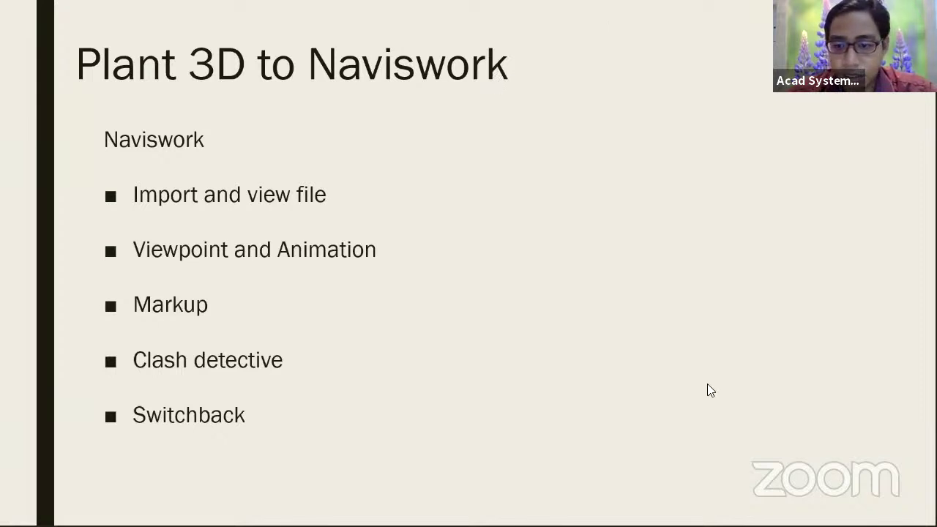
- Switch to AutoCAD Plant 3D and open the M203-51-1P-1001- drawing from the project's Piping folder, centring the model in view
{"action": "key", "text": "alt+Tab"}
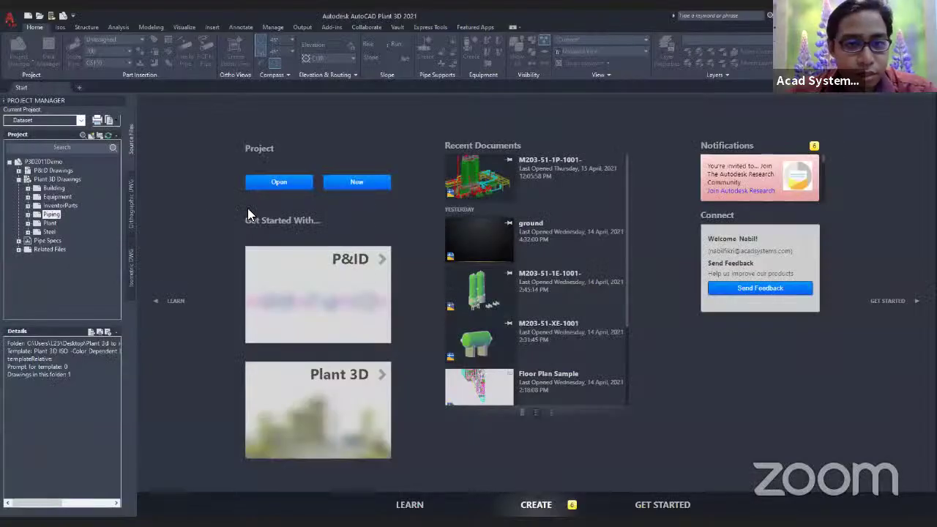
{"action": "left_click", "coordinate": [28, 215]}
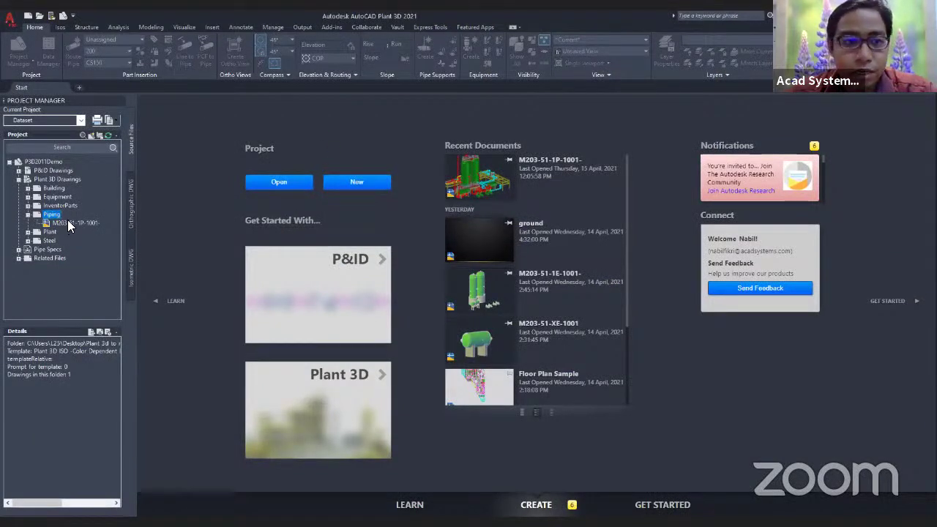
{"action": "double_click", "coordinate": [63, 222]}
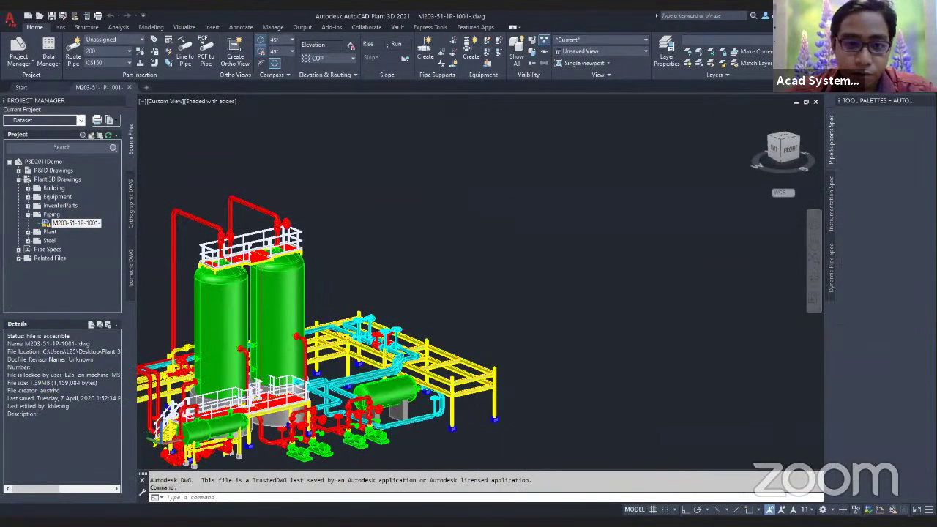
{"action": "middle_click_drag", "start_coordinate": [348, 268], "coordinate": [529, 203]}
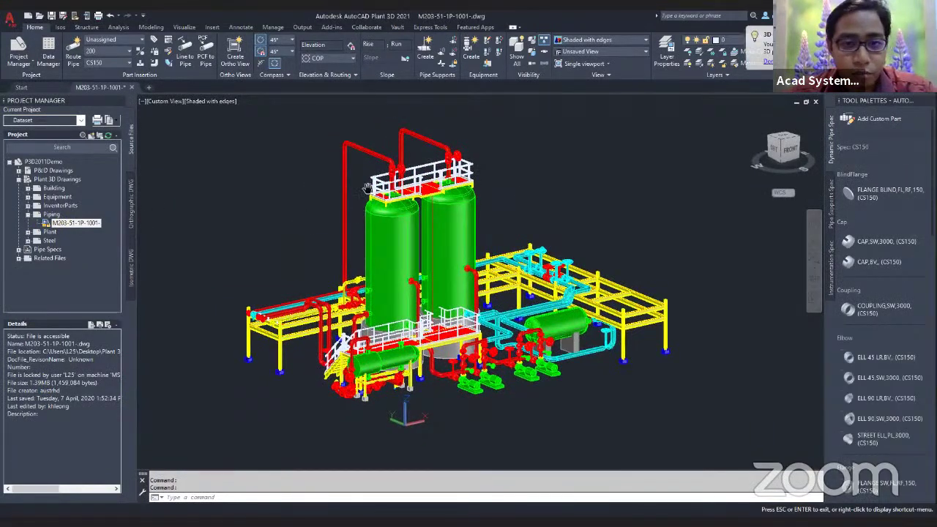
{"action": "key", "text": "Escape"}
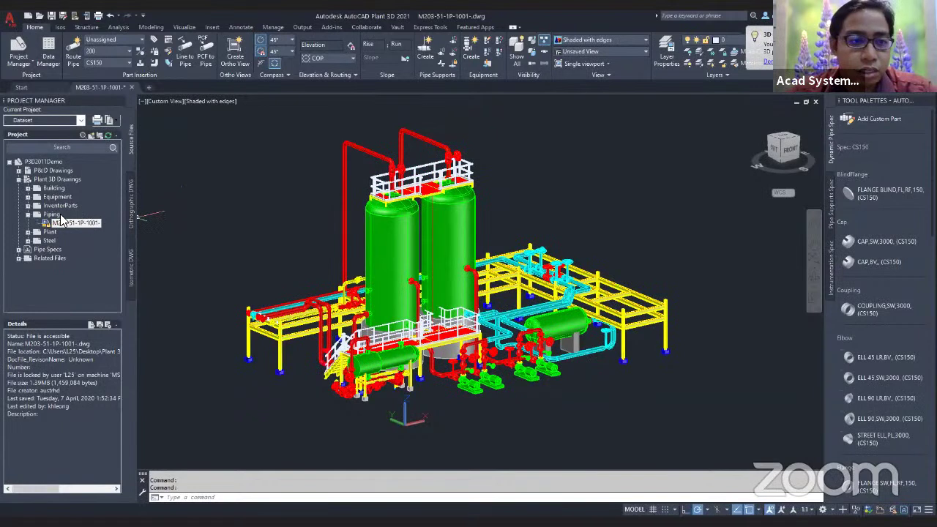
- Look through the project's Equipment and Plant folders and expand the Steel folder to list its drawings
{"action": "left_click", "coordinate": [28, 197]}
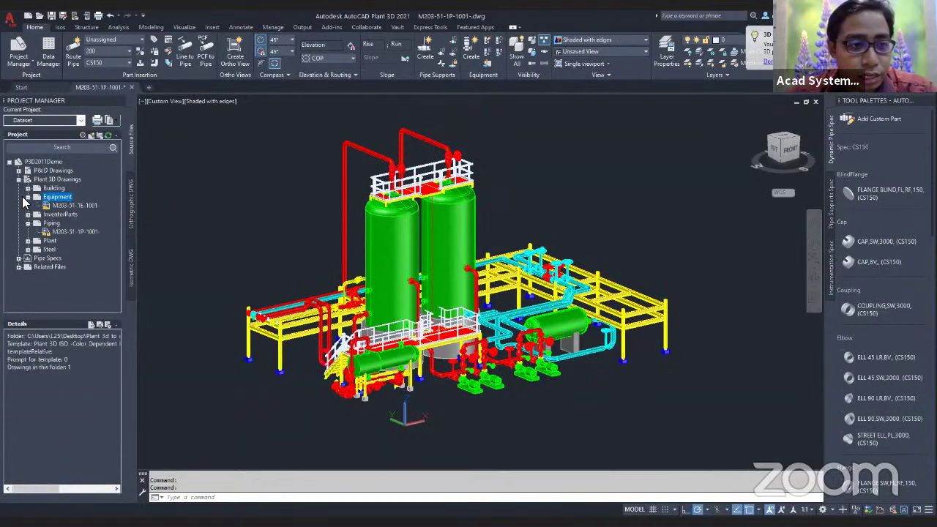
{"action": "left_click", "coordinate": [29, 233]}
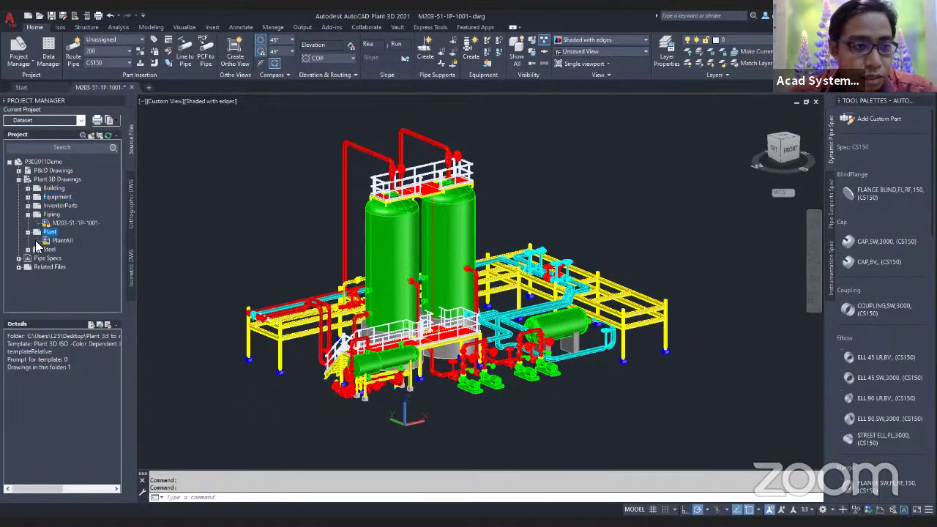
{"action": "left_click", "coordinate": [28, 240]}
{"action": "right_click", "coordinate": [74, 258]}
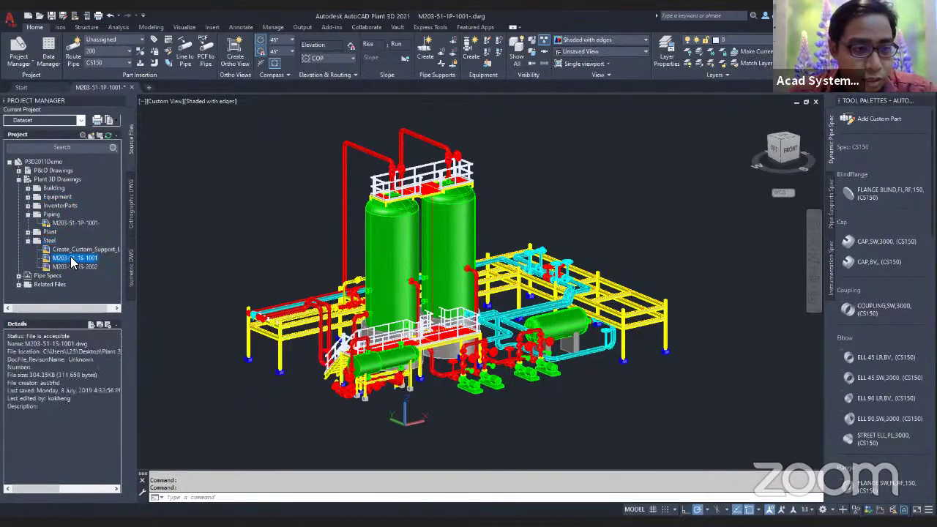
{"action": "left_click", "coordinate": [175, 354]}
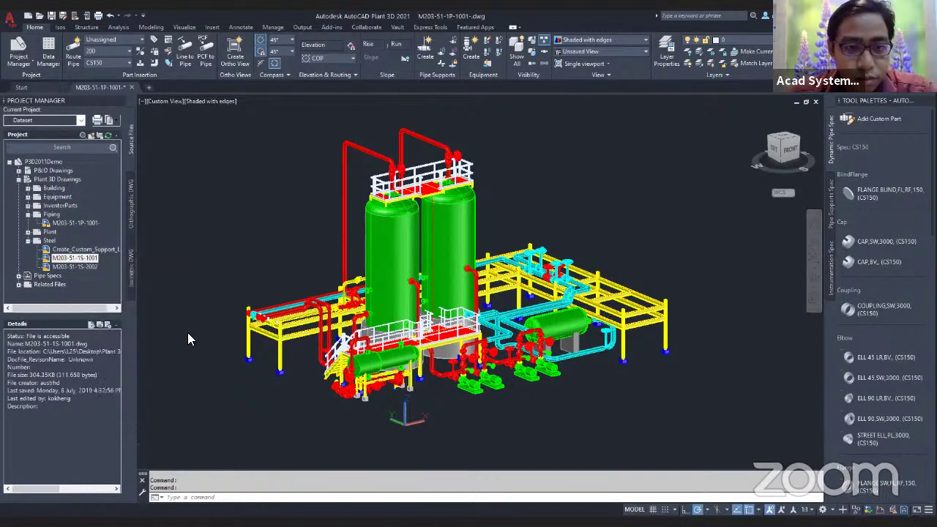
{"action": "left_click", "coordinate": [540, 362]}
- Attach the steel drawing M203-51-1S-2002 as an external reference beside the piping model and save the piping drawing
{"action": "right_click", "coordinate": [60, 268]}
{"action": "left_click", "coordinate": [118, 363]}
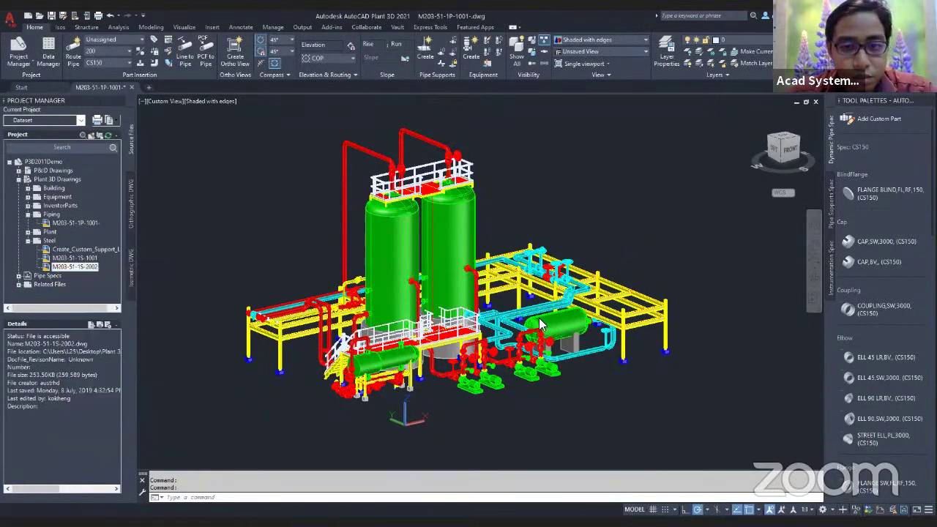
{"action": "left_click", "coordinate": [503, 362]}
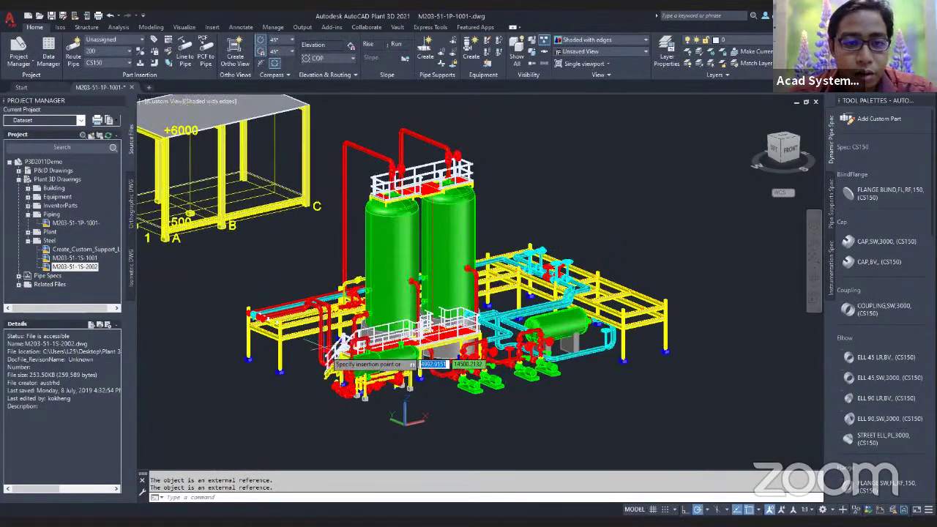
{"action": "left_click", "coordinate": [327, 366]}
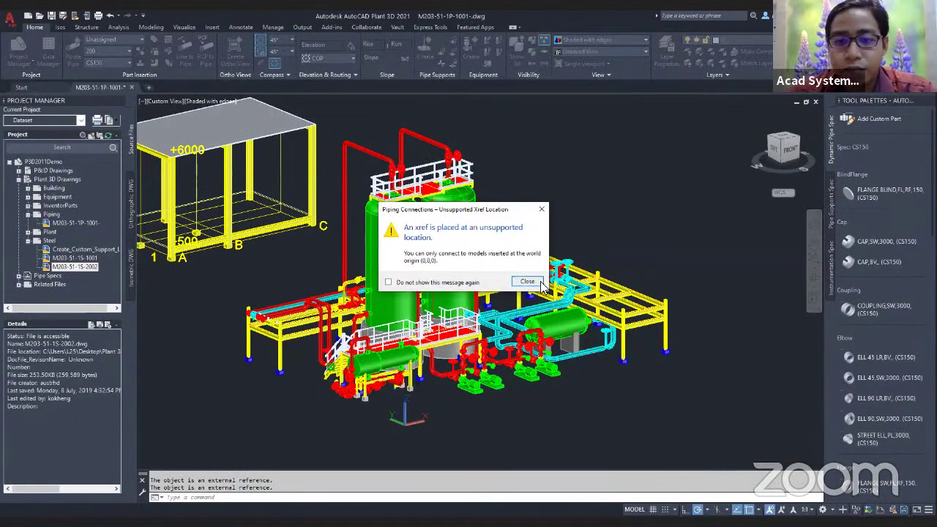
{"action": "left_click", "coordinate": [530, 285]}
{"action": "scroll", "coordinate": [539, 200], "scroll_direction": "down", "scroll_amount": 2}
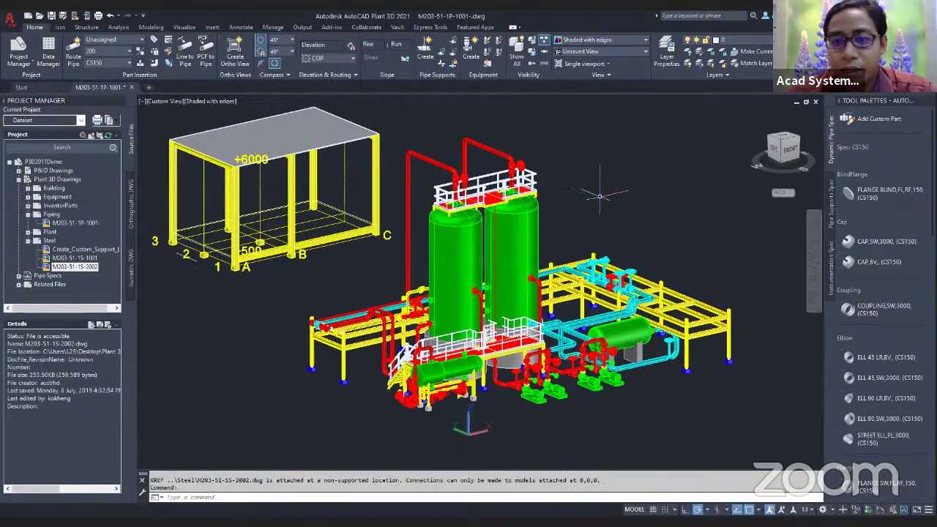
{"action": "middle_click_drag", "start_coordinate": [618, 199], "coordinate": [589, 215]}
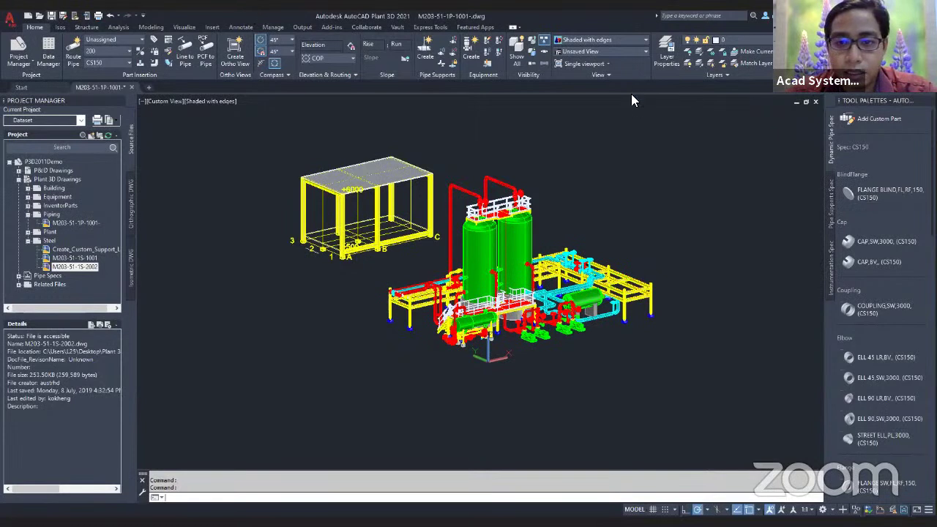
{"action": "key", "text": "ctrl+s"}
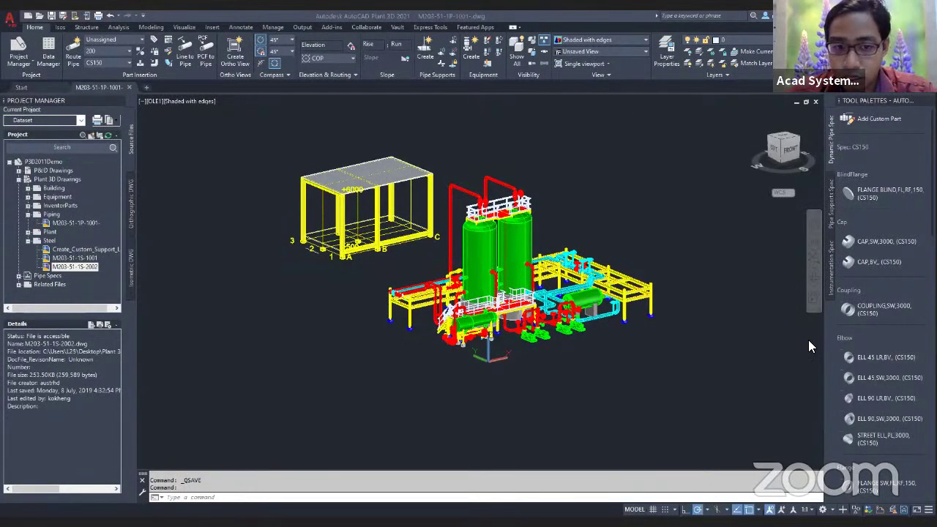
- In the browser, change the Object Enabler page address from 2022 to 2019 and view the AutoCAD Plant 3D 2019 Object Enabler downloads
{"action": "key", "text": "alt+Tab"}
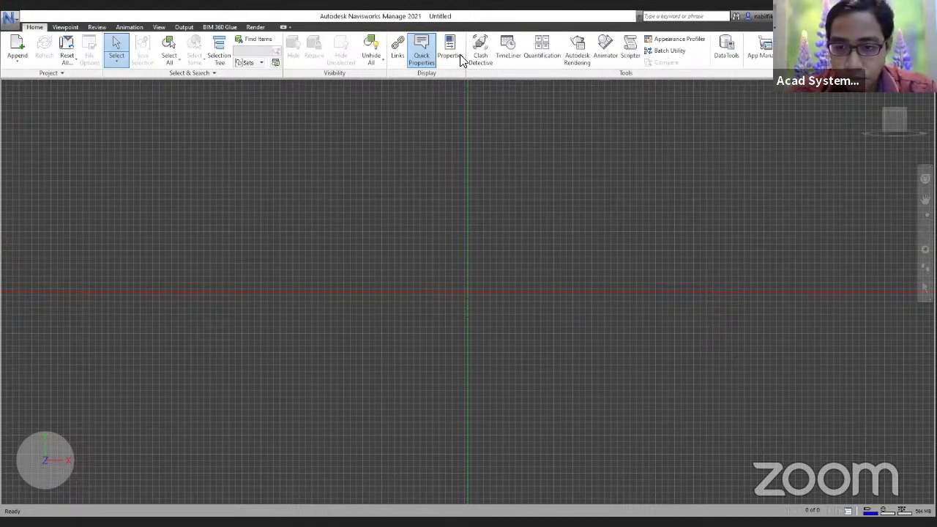
{"action": "key", "text": "alt+Tab"}
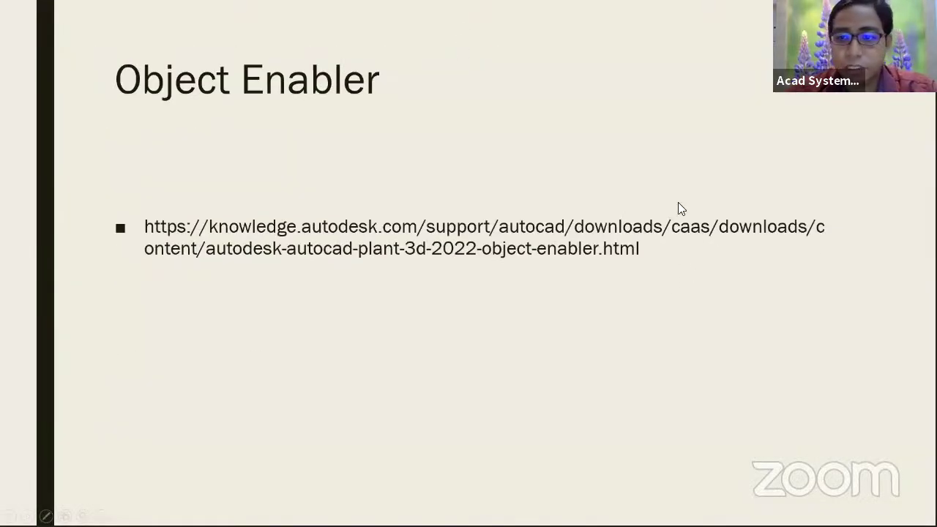
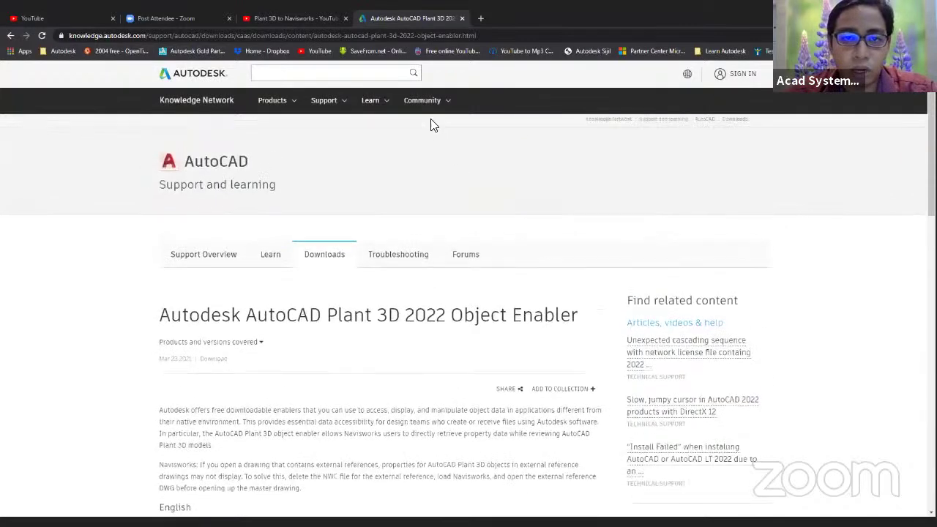
{"action": "left_click", "coordinate": [421, 35]}
{"action": "left_click_drag", "start_coordinate": [420, 36], "coordinate": [438, 37]}
{"action": "left_click", "coordinate": [436, 37]}
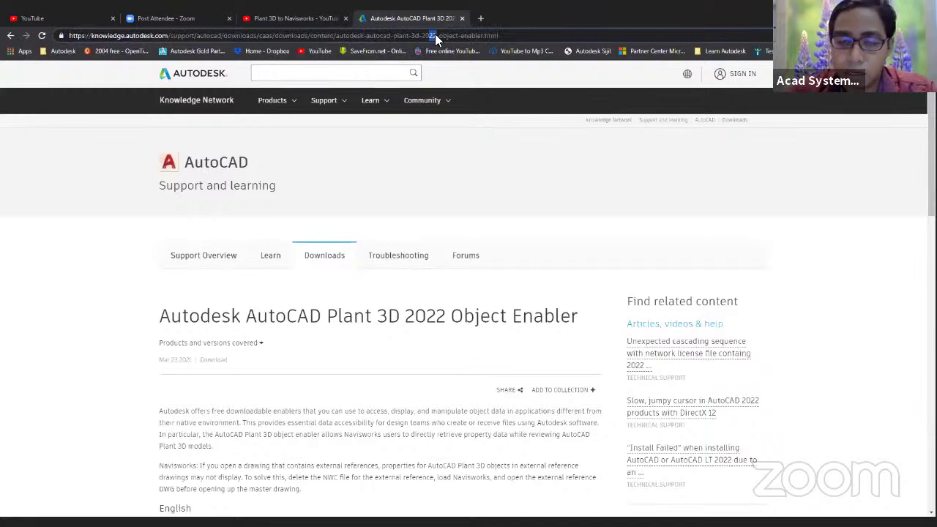
{"action": "type", "text": "19"}
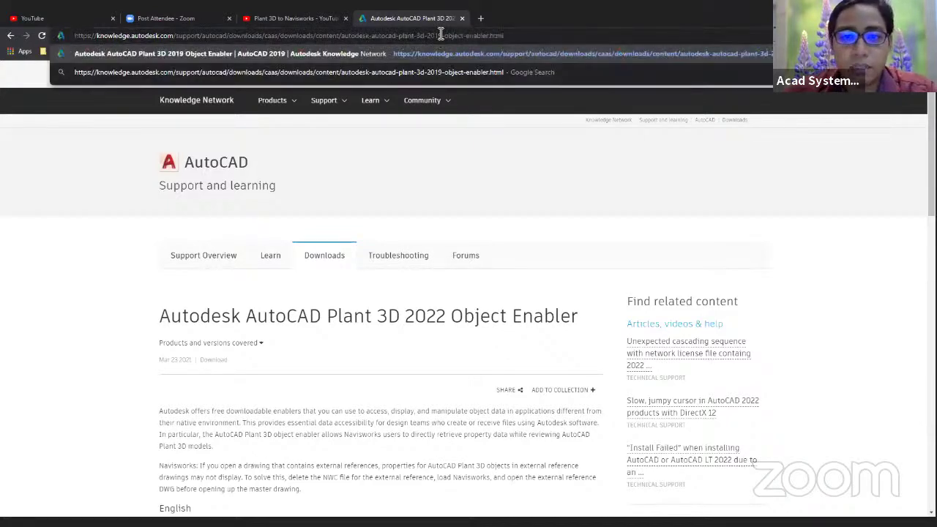
{"action": "key", "text": "Return"}
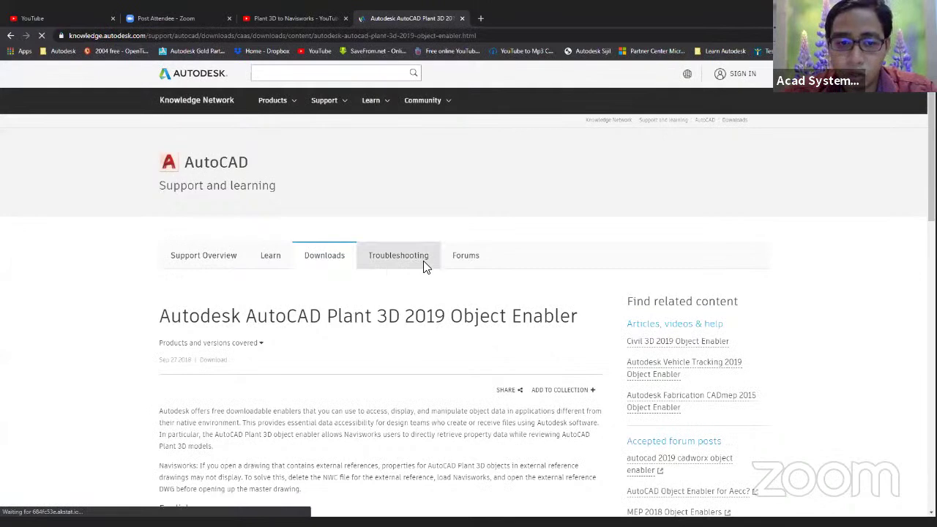
{"action": "scroll", "coordinate": [360, 304], "scroll_direction": "down", "scroll_amount": 2}
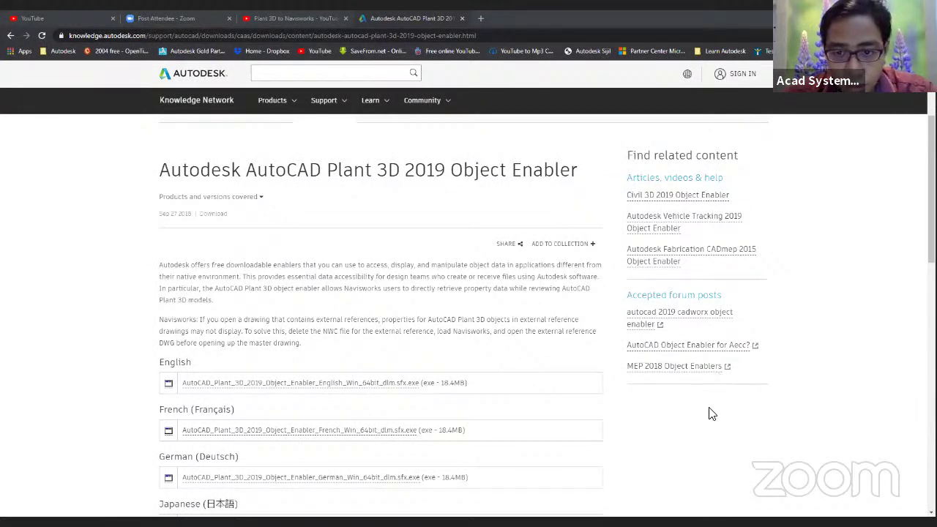
- Switch to Navisworks Manage and open the DWG/DXF file reader settings in the Options Editor
{"action": "key", "text": "alt+Tab"}
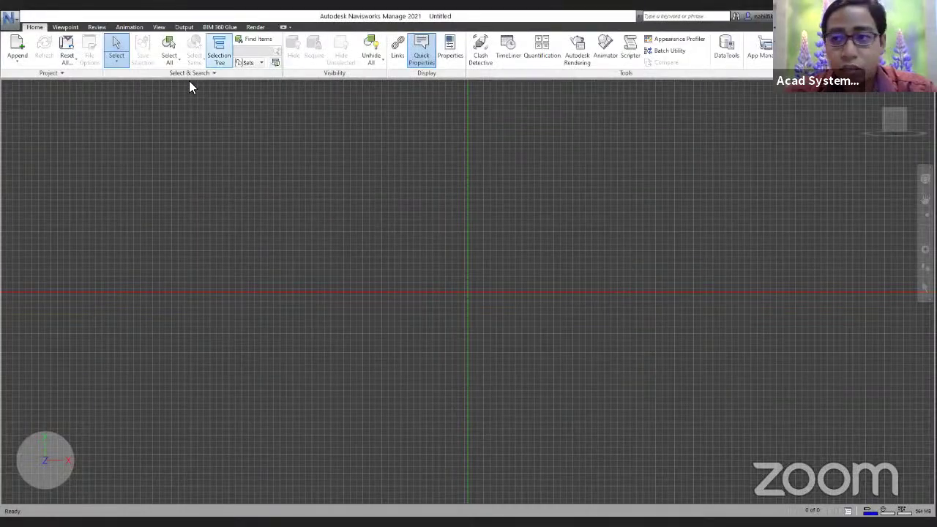
{"action": "left_click", "coordinate": [33, 27]}
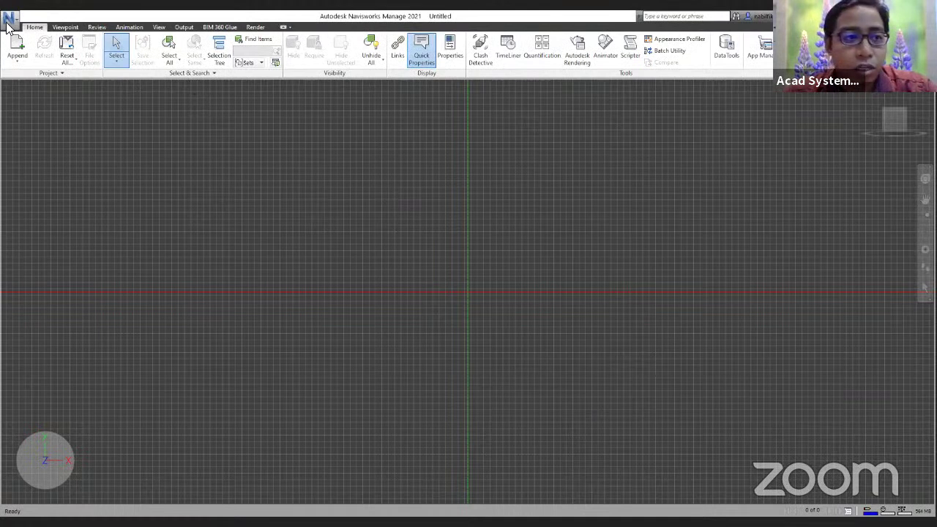
{"action": "left_click", "coordinate": [13, 25]}
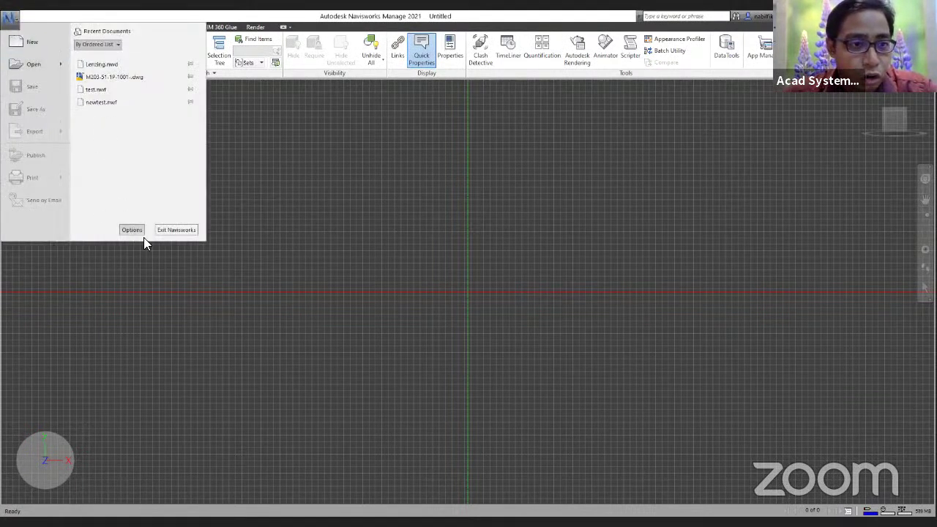
{"action": "left_click", "coordinate": [131, 230]}
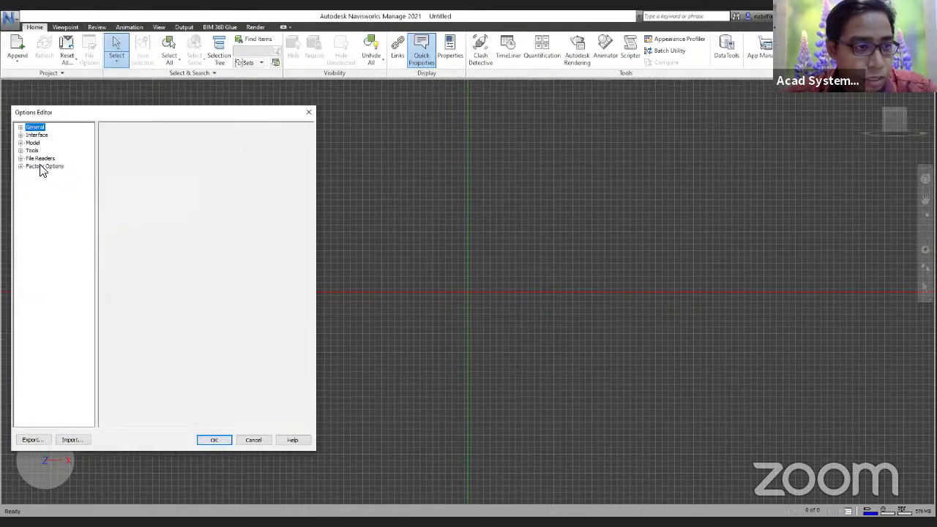
{"action": "left_click", "coordinate": [40, 158]}
{"action": "left_click", "coordinate": [20, 159]}
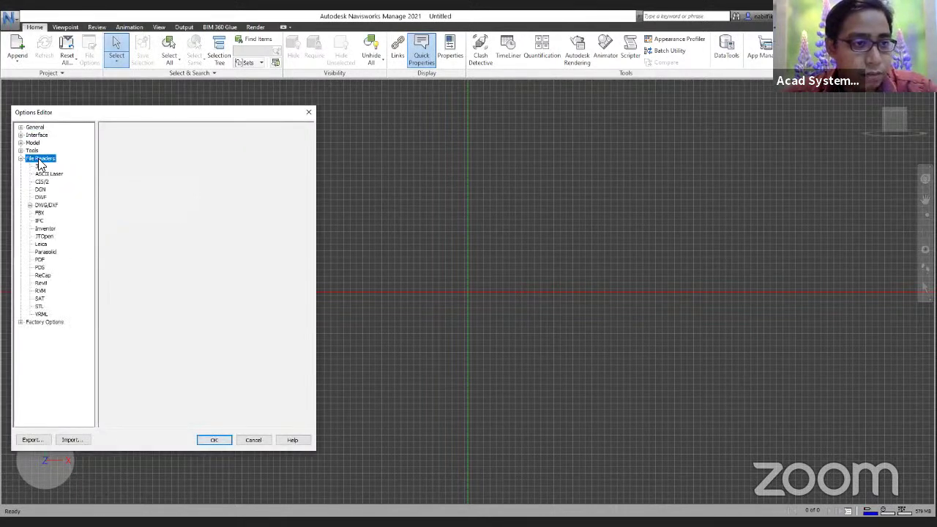
{"action": "left_click", "coordinate": [44, 206]}
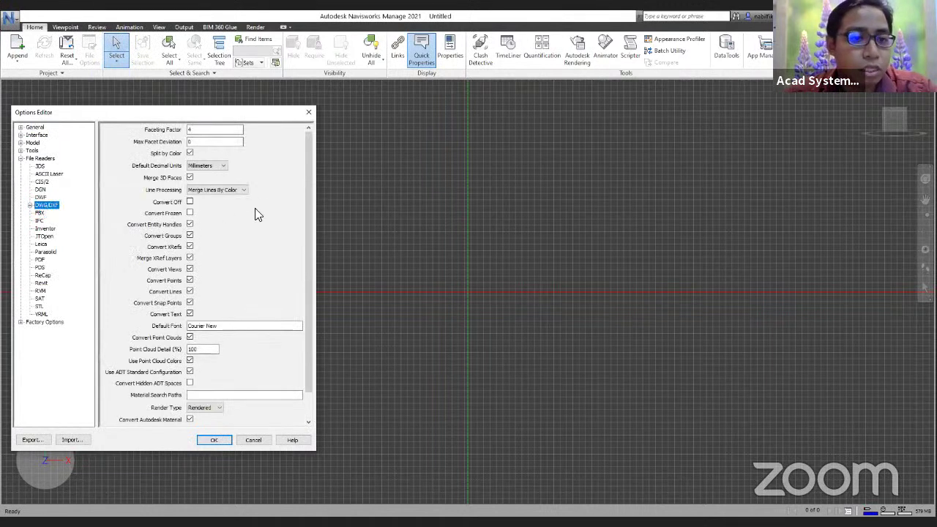
- Select Rendered as the DWG/DXF render type, check the faceting factor, and accept the options
{"action": "scroll", "coordinate": [238, 266], "scroll_direction": "down", "scroll_amount": 1}
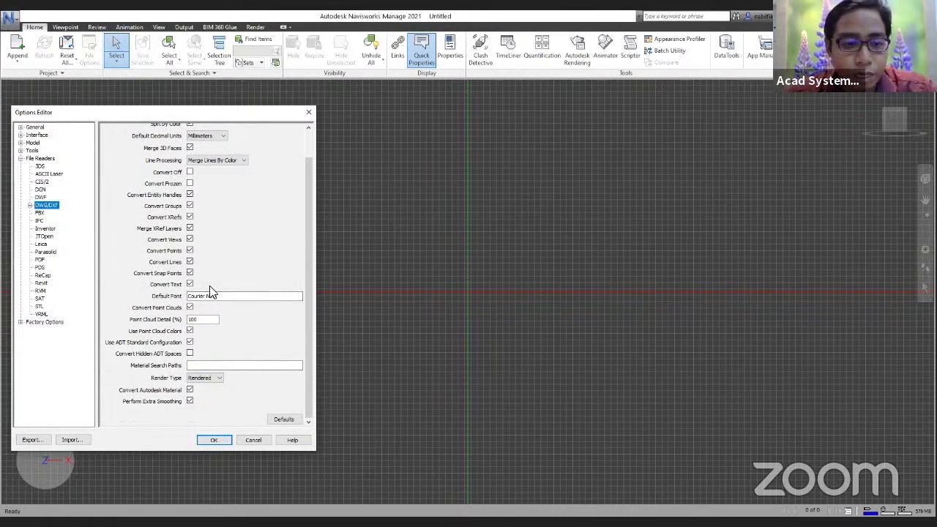
{"action": "left_click", "coordinate": [202, 378]}
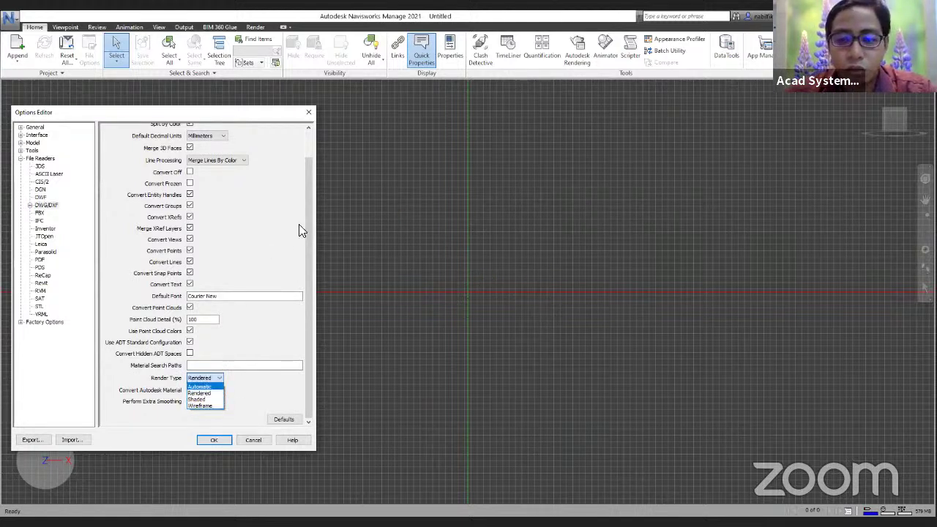
{"action": "left_click", "coordinate": [206, 394]}
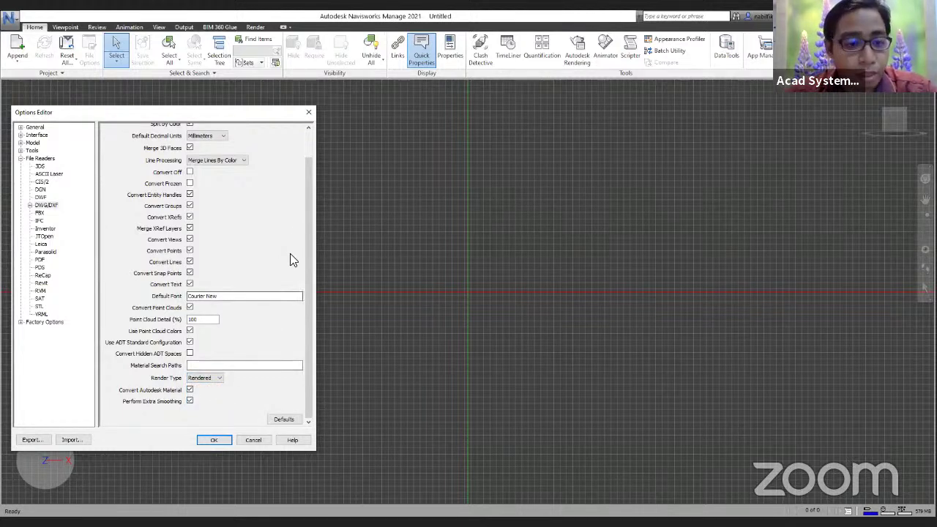
{"action": "left_click_drag", "start_coordinate": [307, 262], "coordinate": [310, 141]}
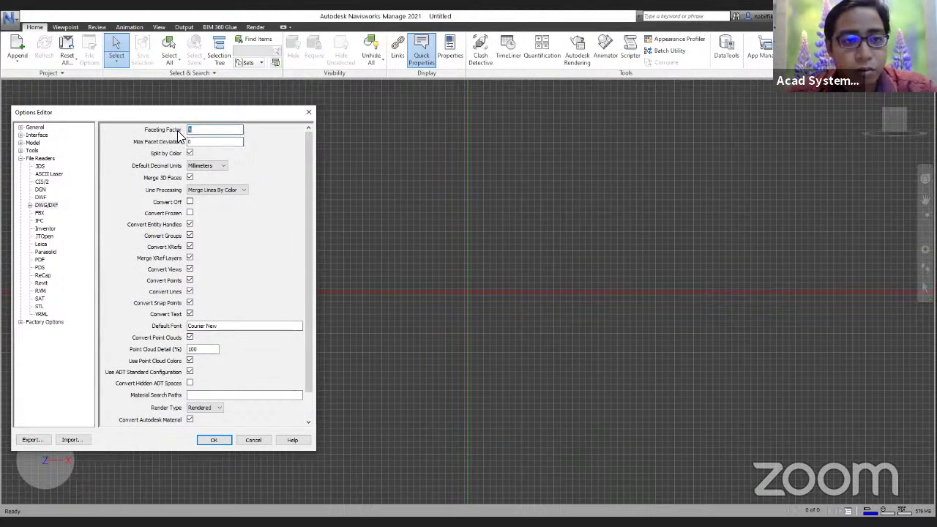
{"action": "double_click", "coordinate": [202, 129]}
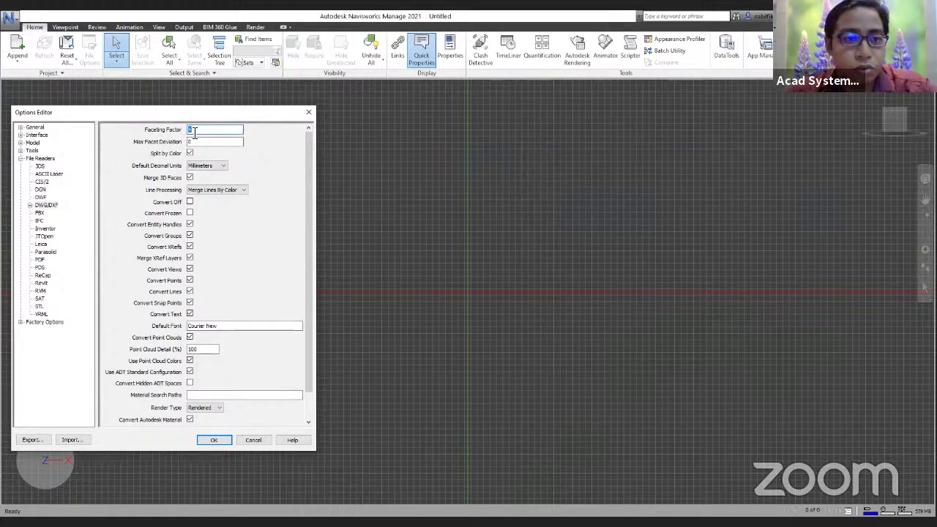
{"action": "left_click", "coordinate": [214, 440]}
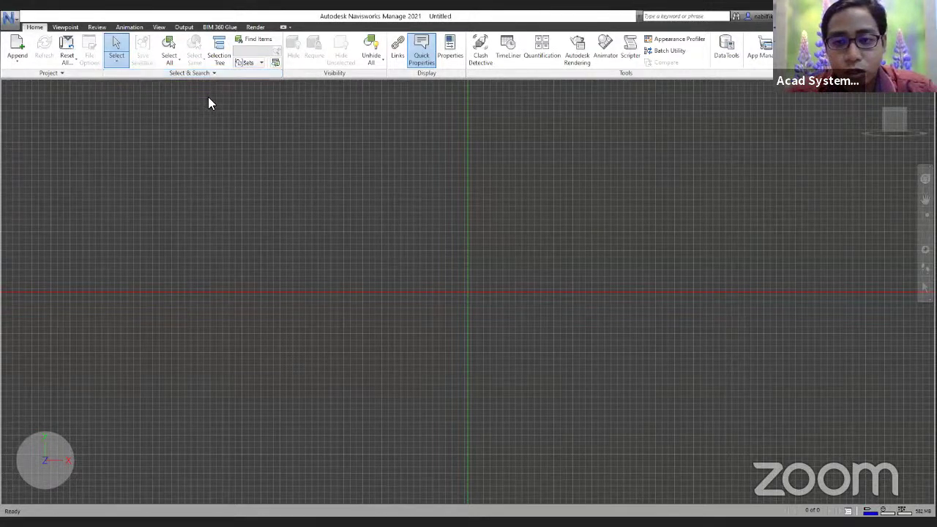
- Start opening a file and browse to the Dataset folder inside the desktop folder Webinar Plant3d naviswork
{"action": "left_click", "coordinate": [26, 52]}
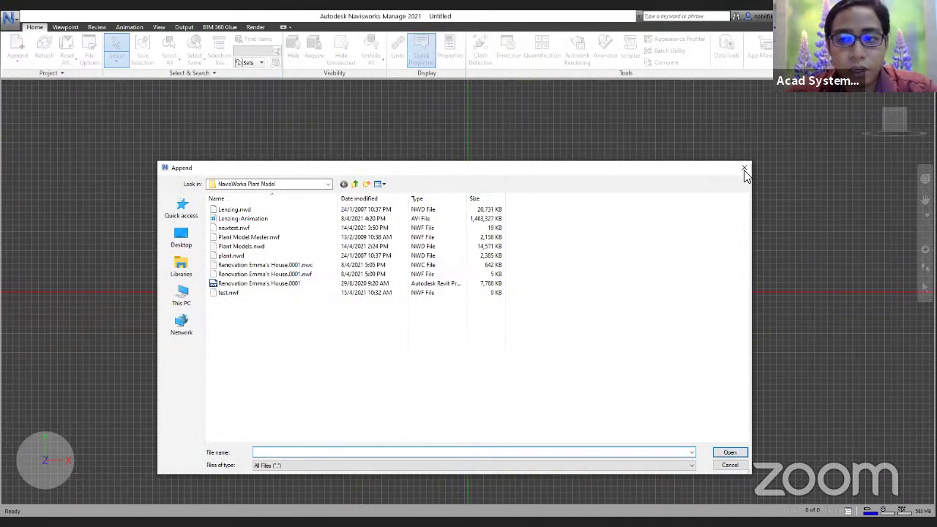
{"action": "left_click", "coordinate": [744, 170]}
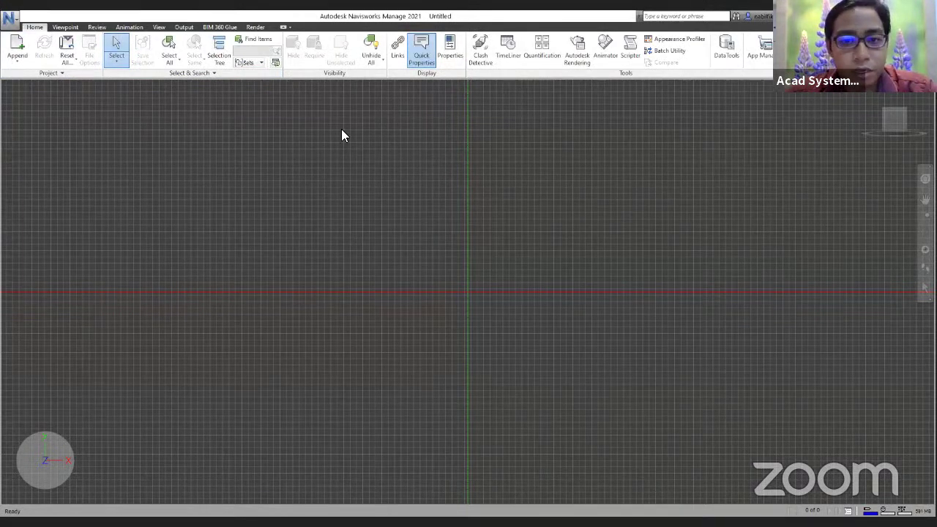
{"action": "key", "text": "ctrl+o"}
{"action": "left_click", "coordinate": [354, 183]}
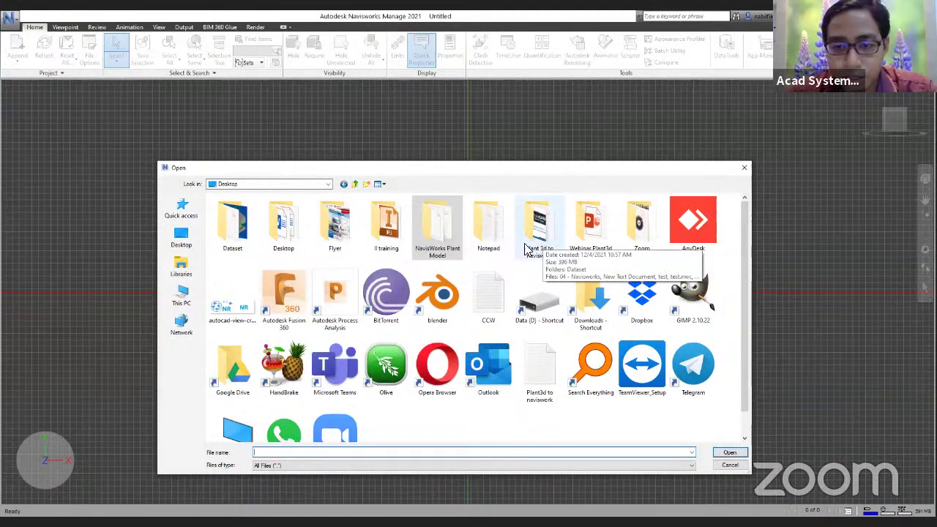
{"action": "left_click", "coordinate": [437, 233]}
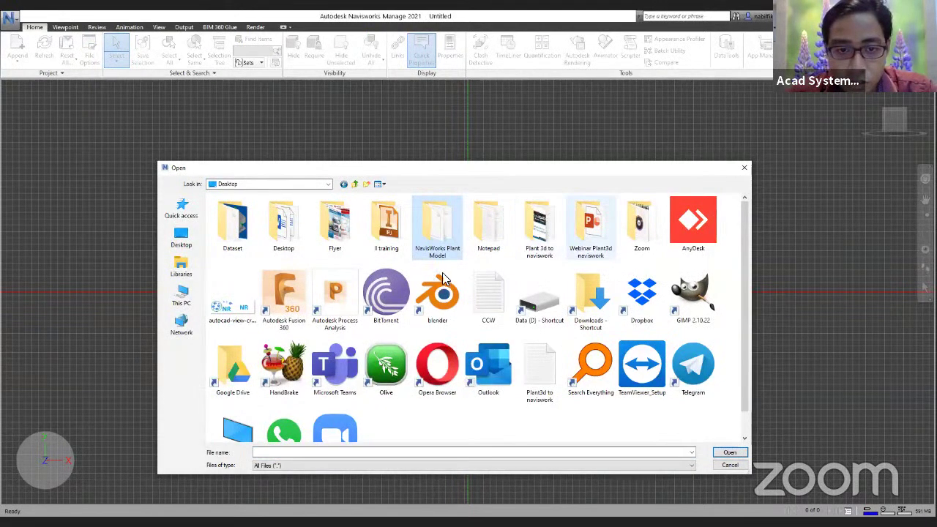
{"action": "double_click", "coordinate": [591, 227]}
{"action": "double_click", "coordinate": [251, 211]}
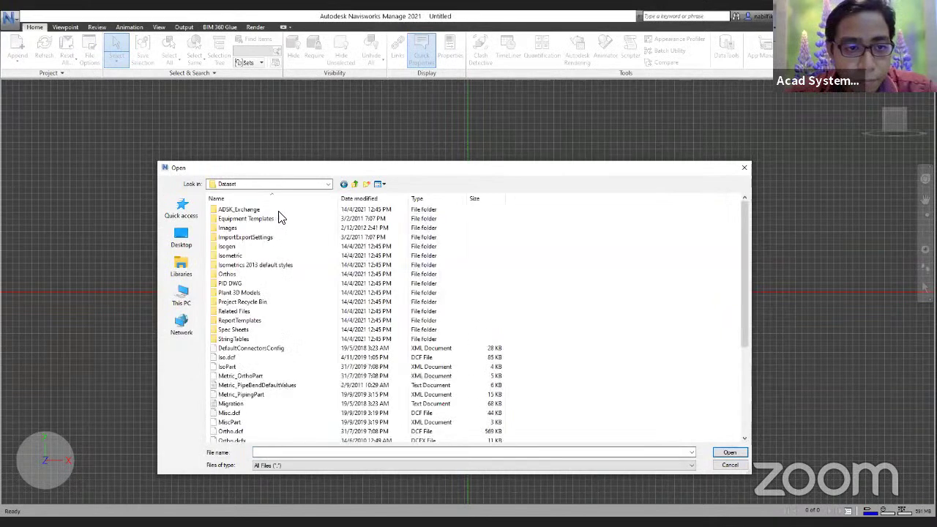
- Open the DWG drawing M203-51-1P-1001- from the Piping folder within Plant 3D Models
{"action": "double_click", "coordinate": [238, 293]}
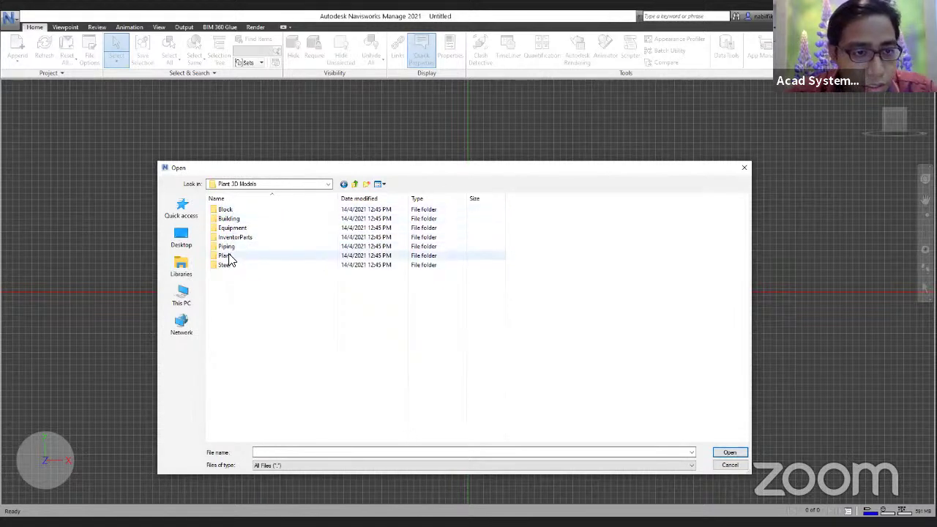
{"action": "double_click", "coordinate": [227, 255]}
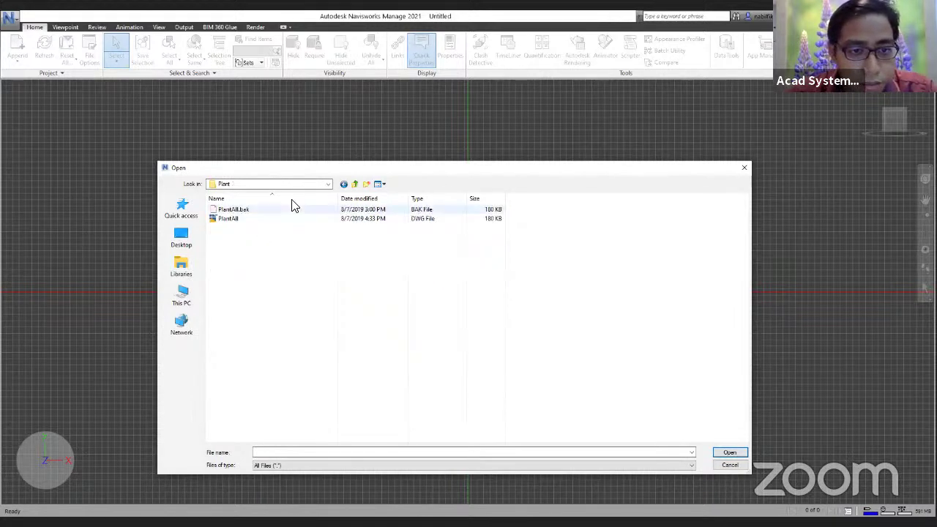
{"action": "left_click", "coordinate": [356, 184]}
{"action": "double_click", "coordinate": [256, 250]}
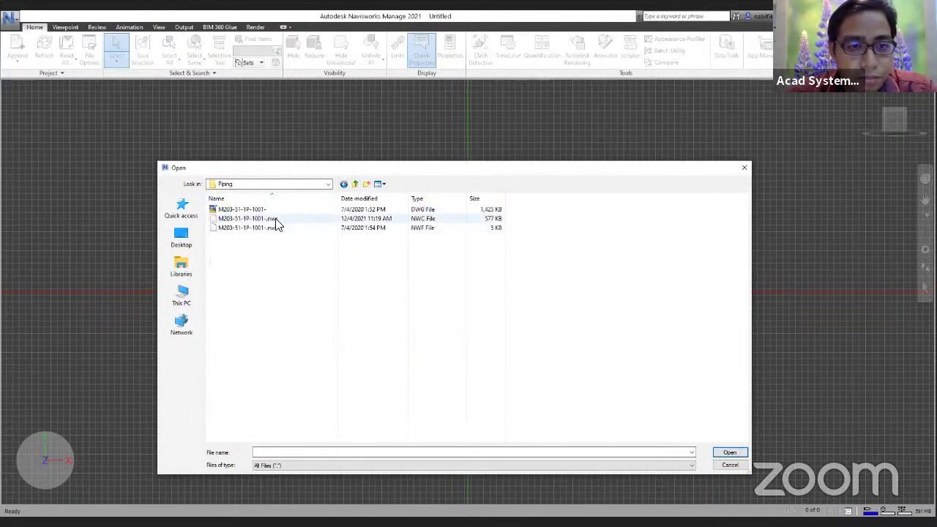
{"action": "left_click", "coordinate": [261, 210]}
{"action": "double_click", "coordinate": [284, 211]}
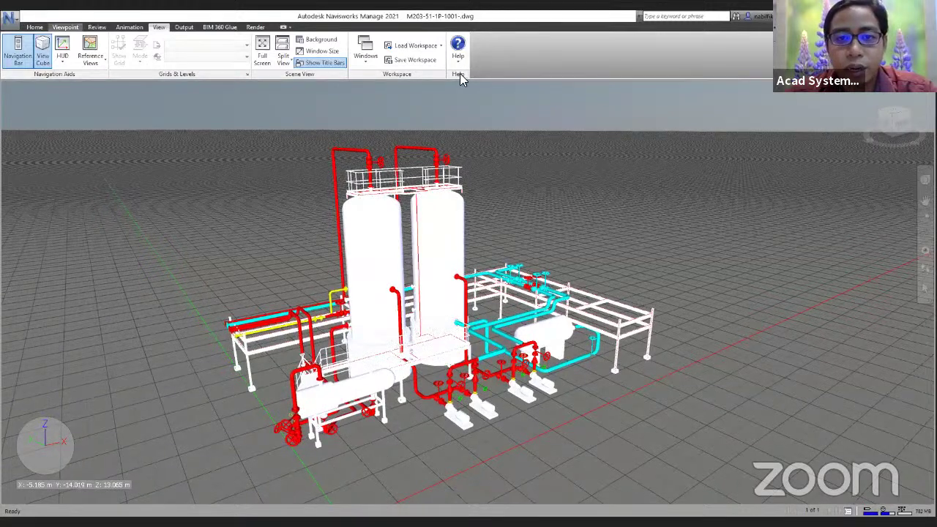
- Set the model's render mode to Shaded, trying Wireframe for comparison before returning to Shaded
{"action": "left_click", "coordinate": [460, 63]}
{"action": "left_click", "coordinate": [456, 101]}
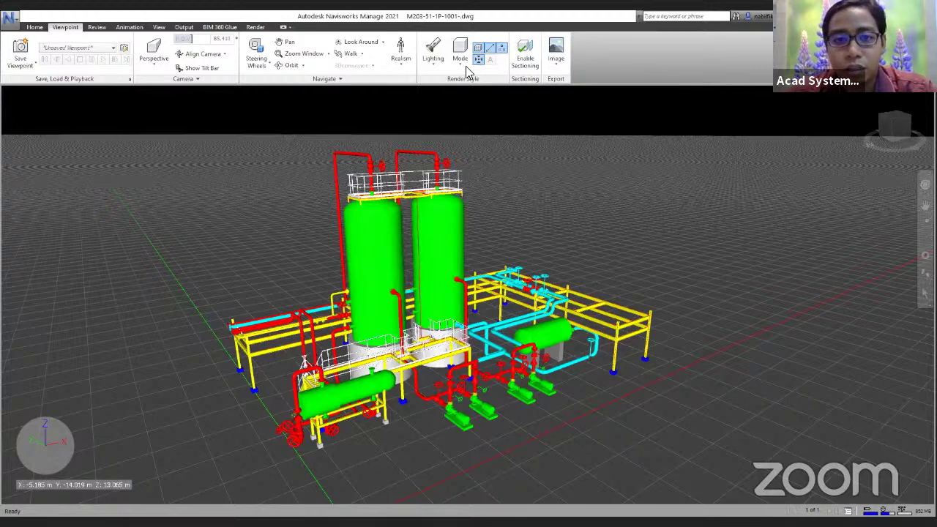
{"action": "left_click", "coordinate": [460, 55]}
{"action": "left_click", "coordinate": [461, 117]}
{"action": "left_click", "coordinate": [460, 59]}
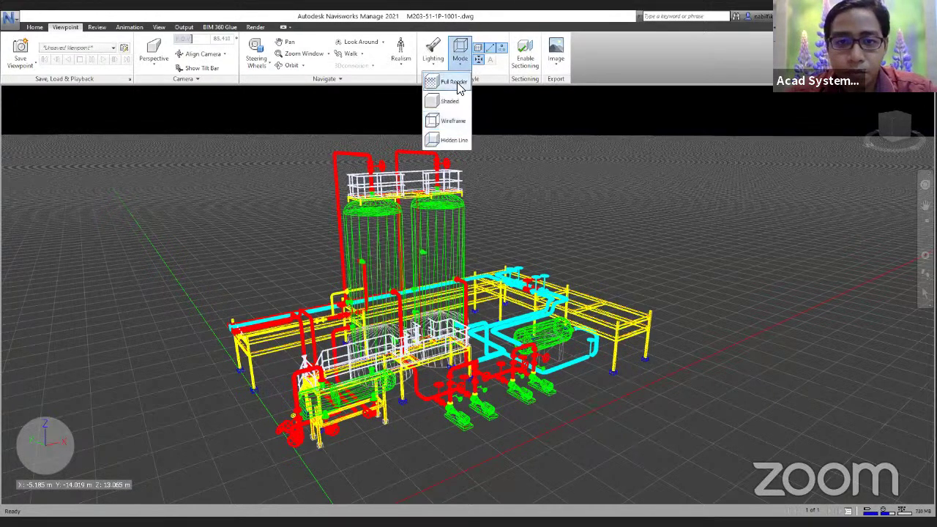
{"action": "left_click", "coordinate": [453, 96]}
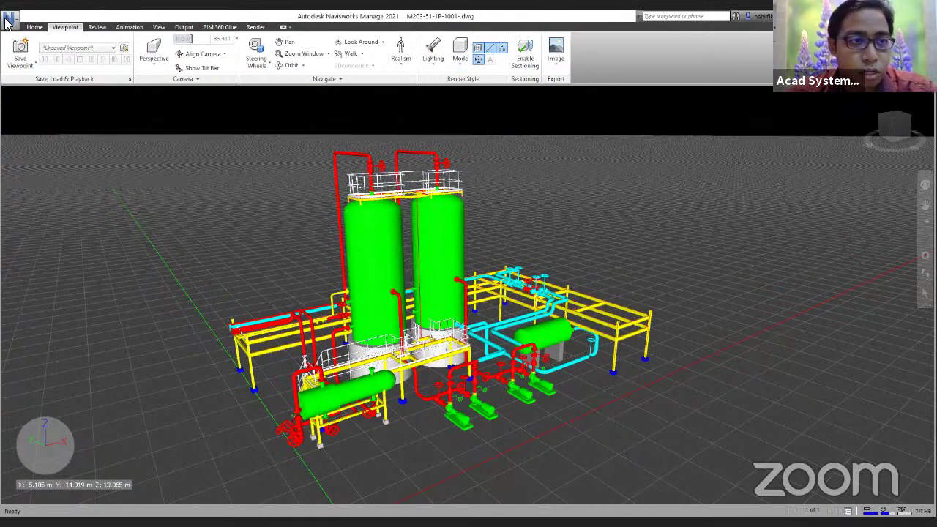
- Review the DWG/DXF reader's render type choices and the viewpoint's render modes without changing either
{"action": "left_click", "coordinate": [10, 18]}
{"action": "left_click", "coordinate": [131, 230]}
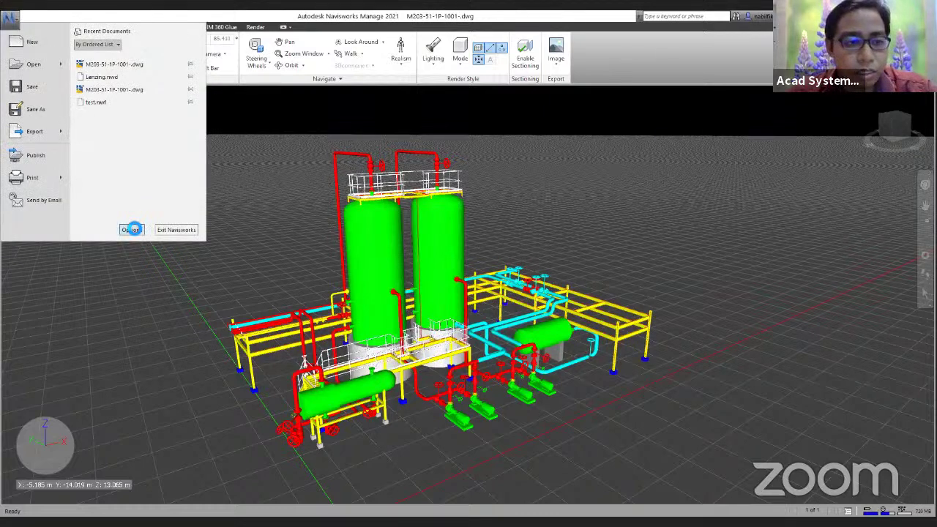
{"action": "scroll", "coordinate": [181, 388], "scroll_direction": "down", "scroll_amount": 3}
{"action": "left_click", "coordinate": [205, 377]}
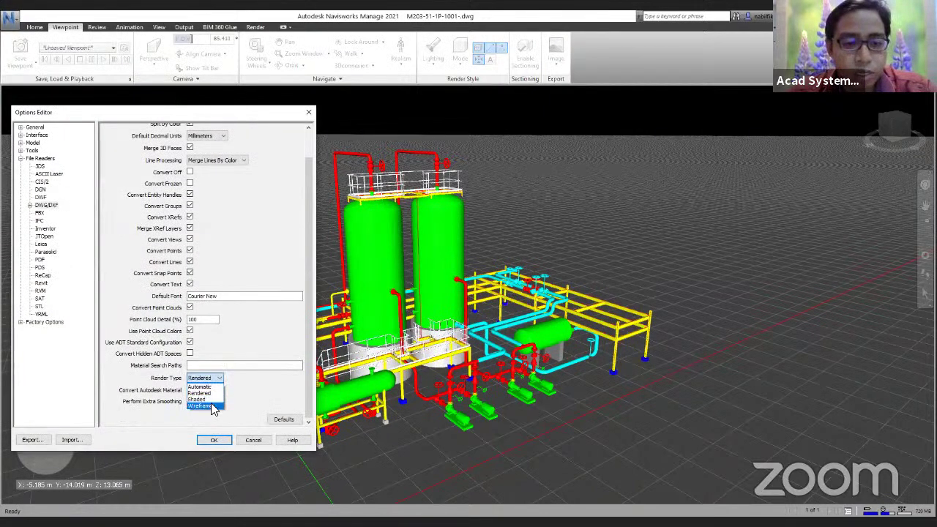
{"action": "left_click", "coordinate": [310, 117]}
{"action": "left_click", "coordinate": [309, 113]}
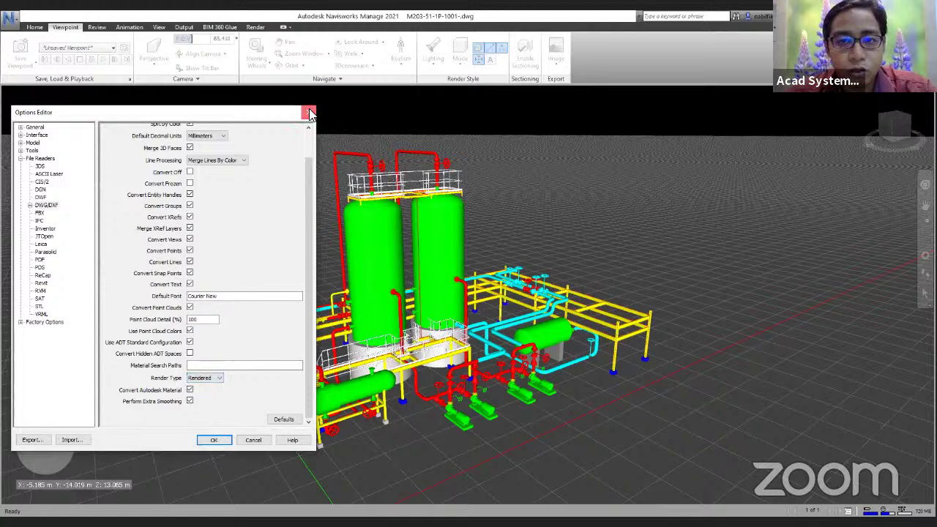
{"action": "left_click", "coordinate": [461, 59]}
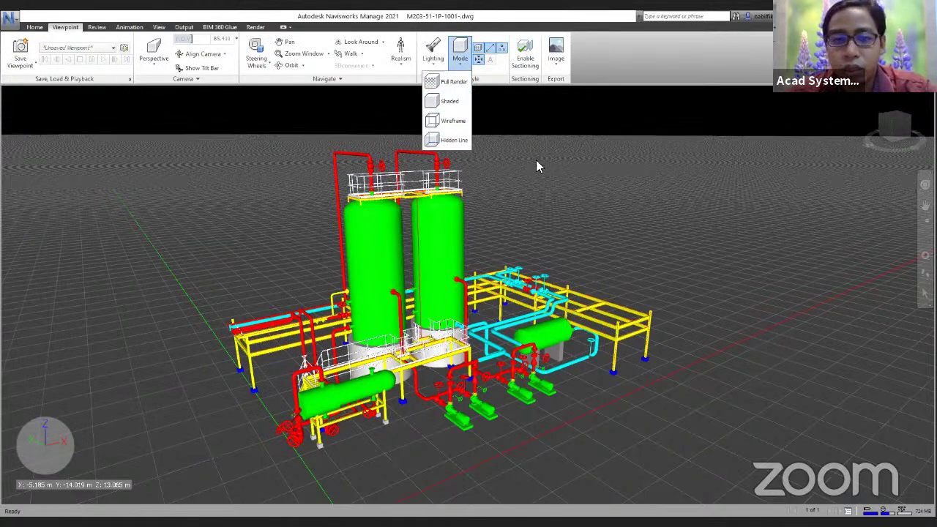
{"action": "left_click", "coordinate": [505, 167]}
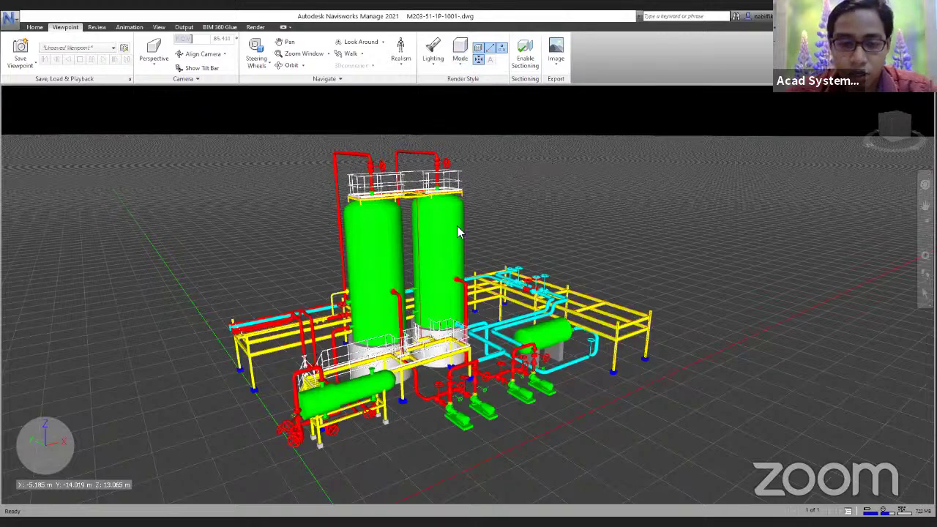
{"action": "middle_click_drag", "start_coordinate": [509, 177], "coordinate": [511, 174]}
{"action": "middle_click_drag", "start_coordinate": [606, 188], "coordinate": [601, 184]}
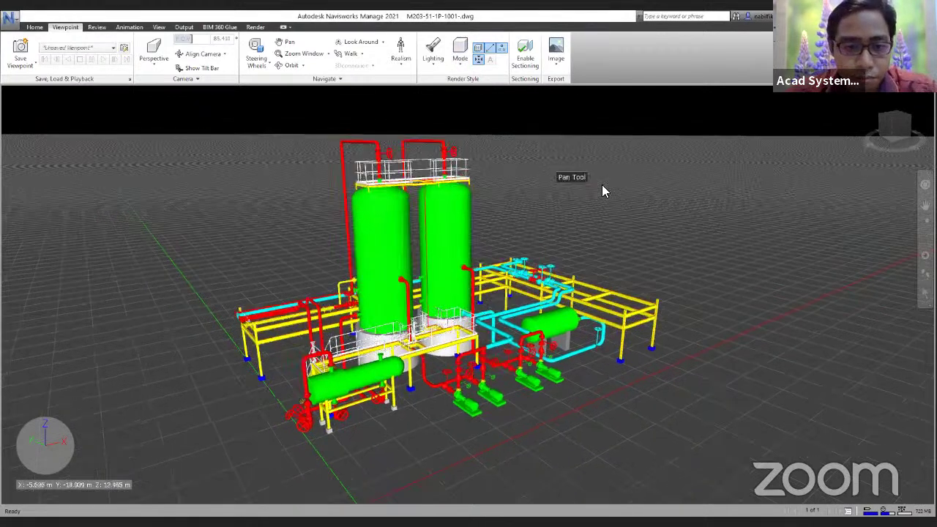
{"action": "middle_click_drag", "start_coordinate": [556, 161], "coordinate": [577, 158]}
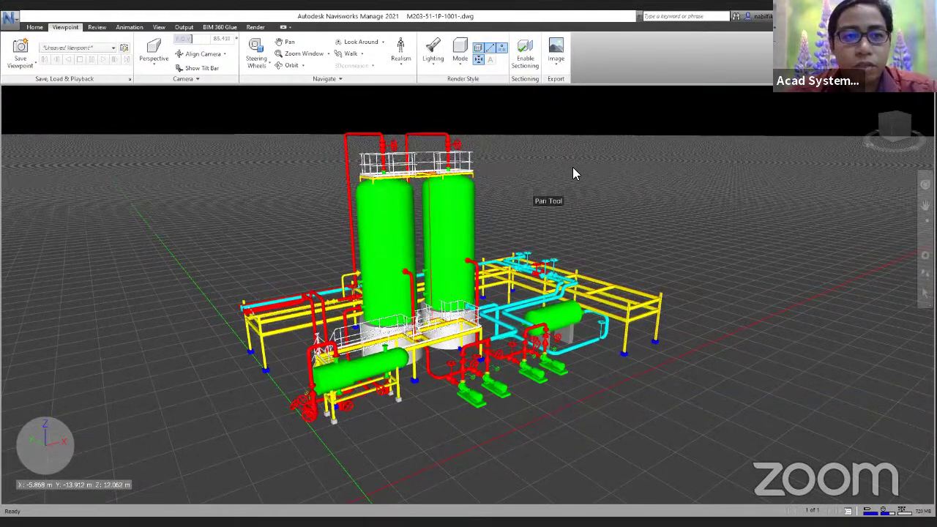
{"action": "middle_click_drag", "start_coordinate": [574, 168], "coordinate": [586, 164]}
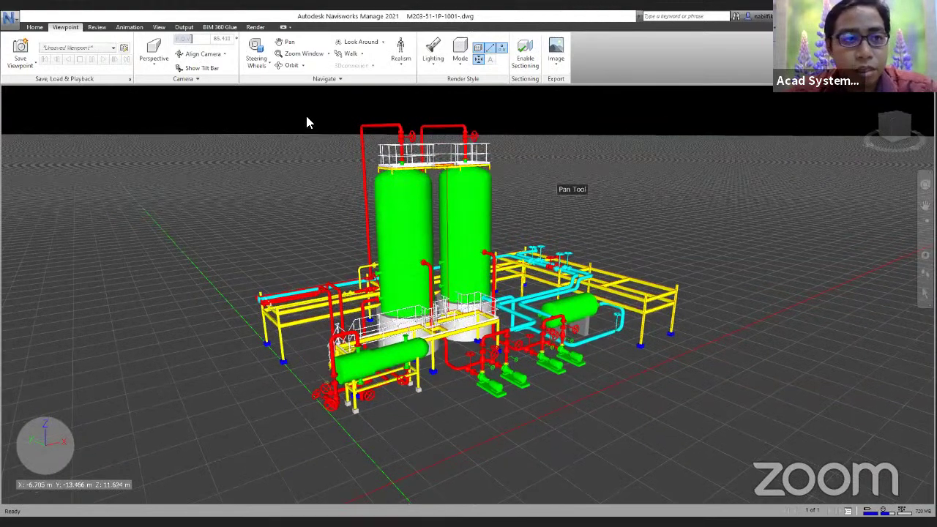
- Show the Selection Tree and expand M203-51-1P-1001-.dwg to list its layers
{"action": "left_click", "coordinate": [159, 27]}
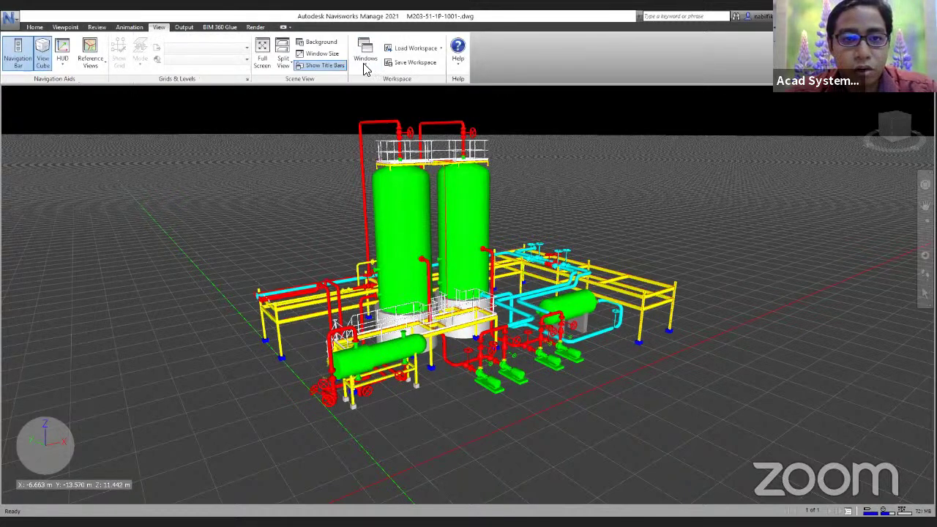
{"action": "left_click", "coordinate": [365, 64]}
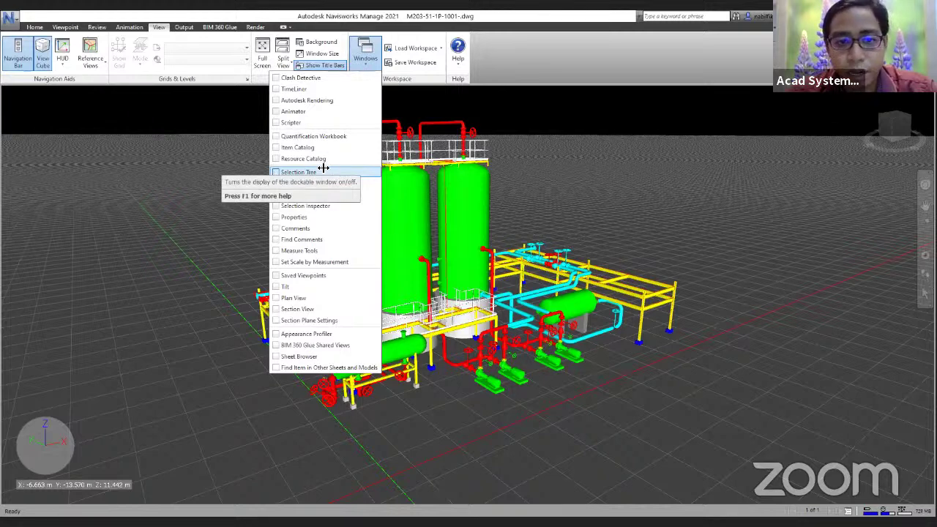
{"action": "left_click", "coordinate": [271, 171]}
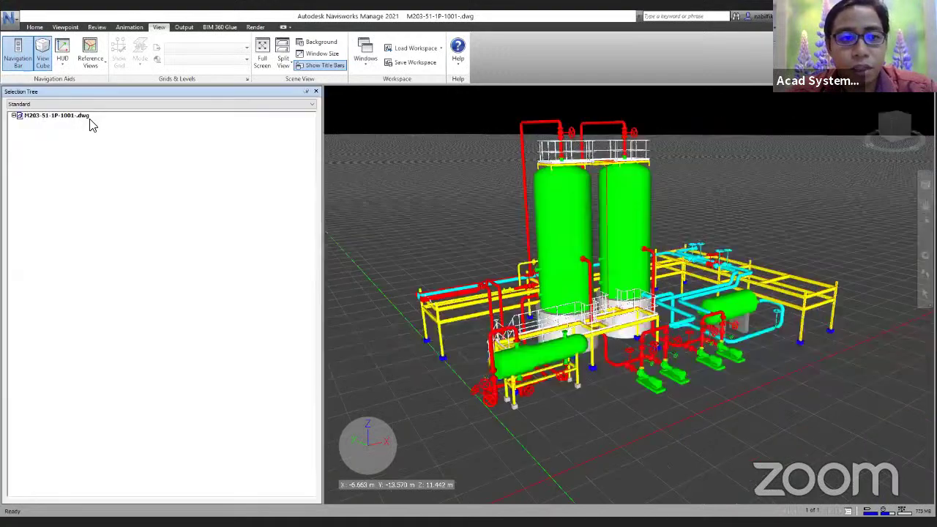
{"action": "left_click", "coordinate": [14, 116]}
- Select individual line-number layers and the referenced Equipment, Grid and Steel layers to examine which model parts each contains
{"action": "left_click", "coordinate": [42, 140]}
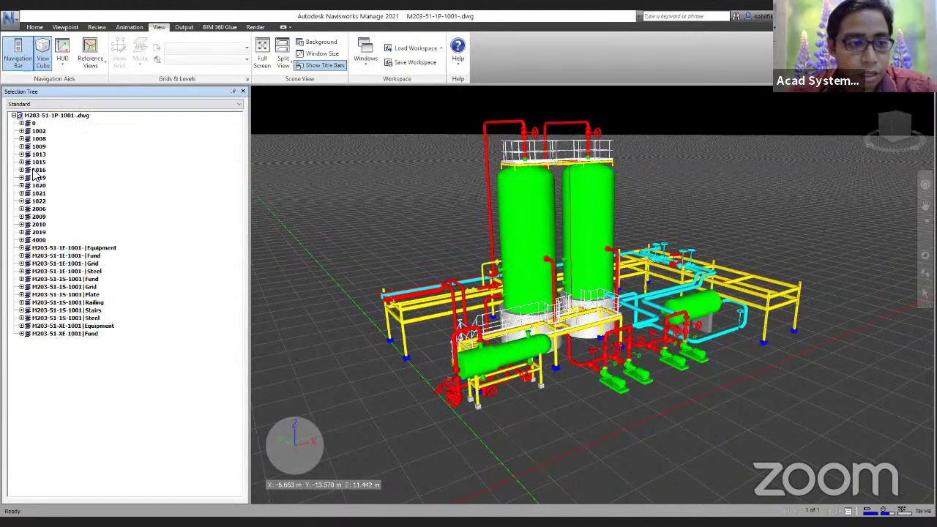
{"action": "left_click", "coordinate": [37, 185]}
{"action": "left_click", "coordinate": [38, 224]}
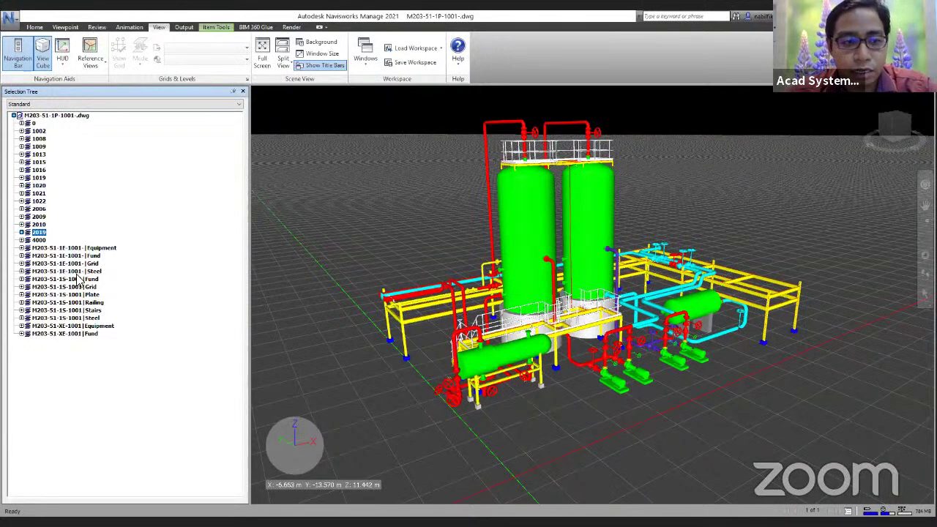
{"action": "left_click", "coordinate": [99, 248]}
{"action": "key", "text": "Down"}
{"action": "key", "text": "Down"}
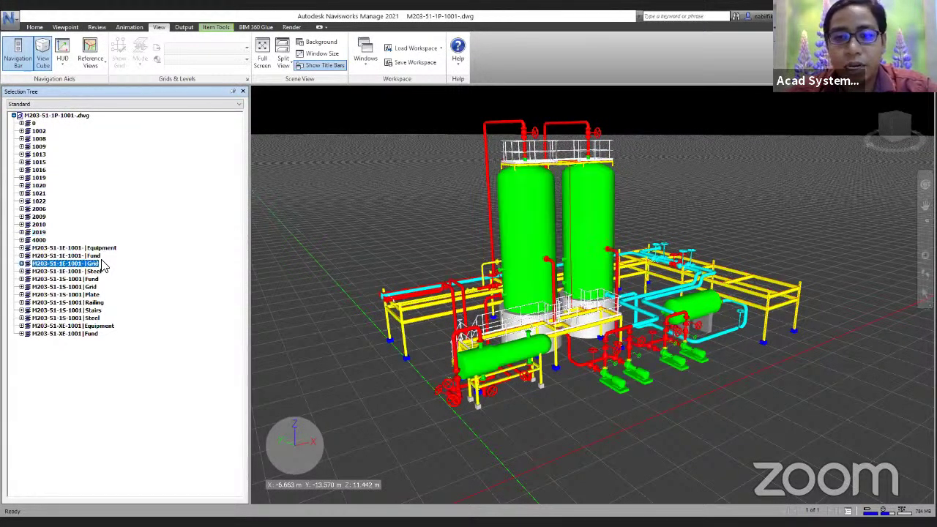
{"action": "key", "text": "Down"}
{"action": "key", "text": "Down"}
{"action": "key", "text": "Down"}
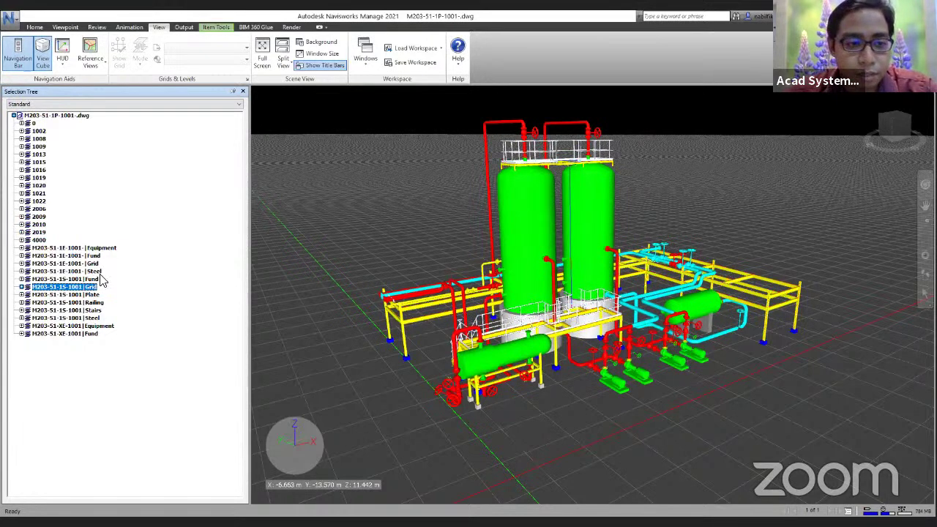
{"action": "key", "text": "Up"}
{"action": "key", "text": "Up"}
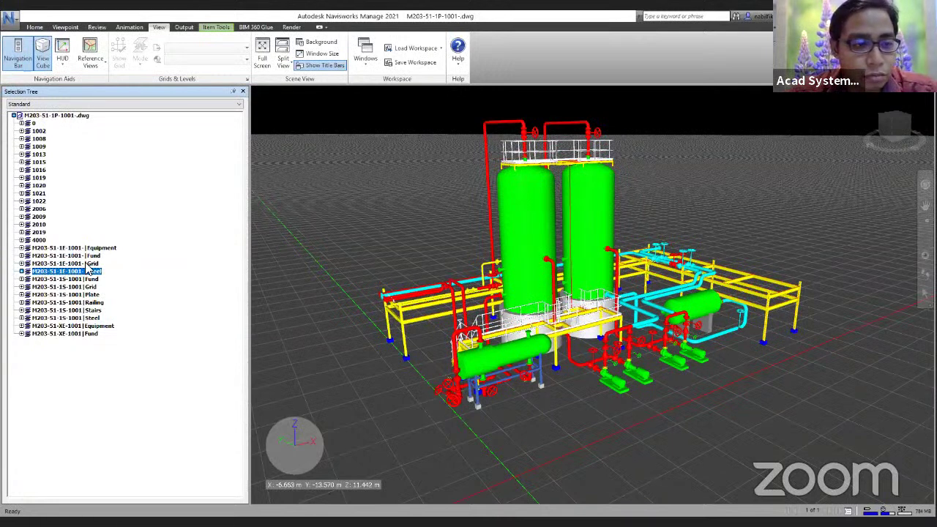
- Hide all referenced layers from M203-51-1E-1001-|Equipment through M203-51-XE-1001|Fund, leaving only the piping displayed
{"action": "left_click", "coordinate": [87, 334], "text": "ctrl"}
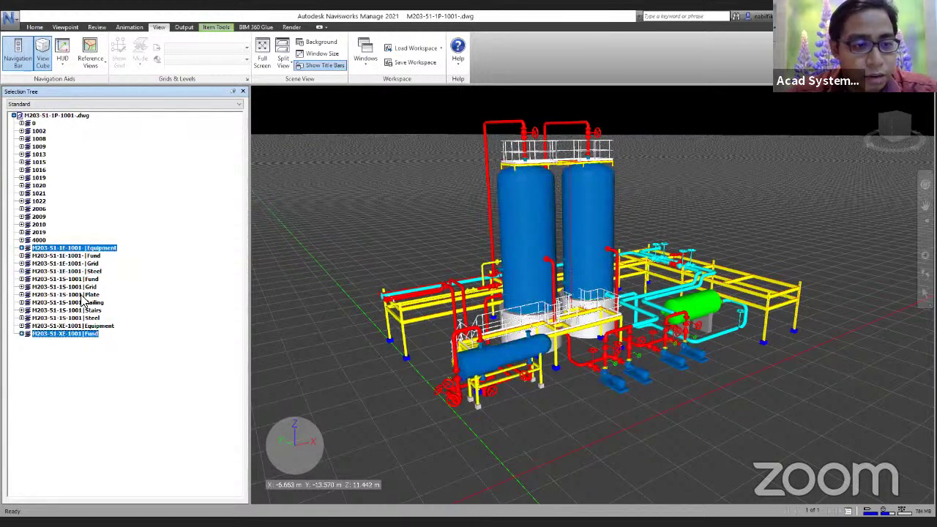
{"action": "left_click", "coordinate": [80, 286]}
{"action": "left_click", "coordinate": [80, 333], "text": "shift"}
{"action": "right_click", "coordinate": [77, 294]}
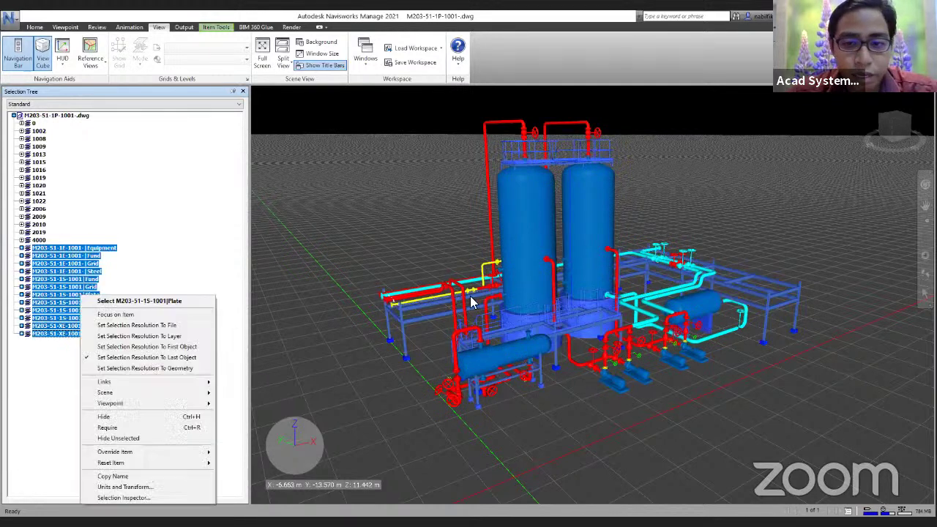
{"action": "left_click", "coordinate": [106, 415]}
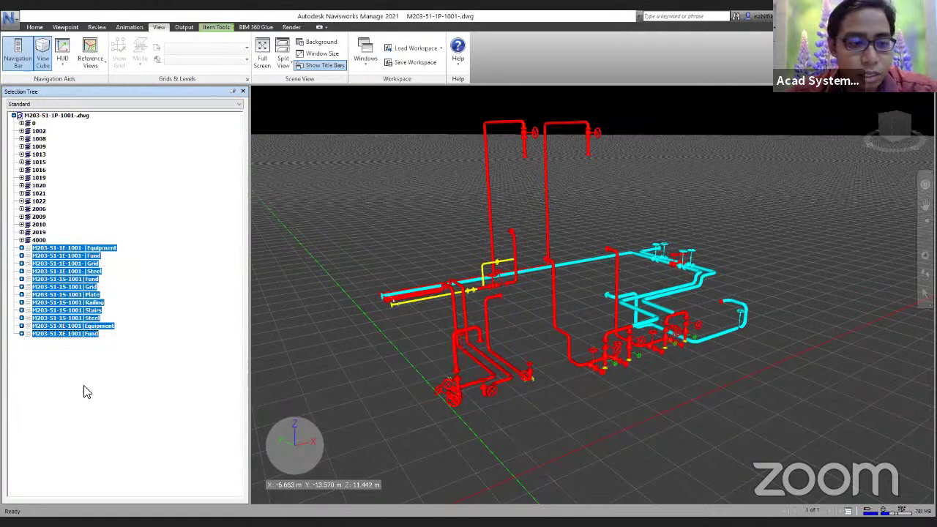
- Unhide the referenced equipment, foundation, grid and steel layers and clear the selection
{"action": "right_click", "coordinate": [64, 263]}
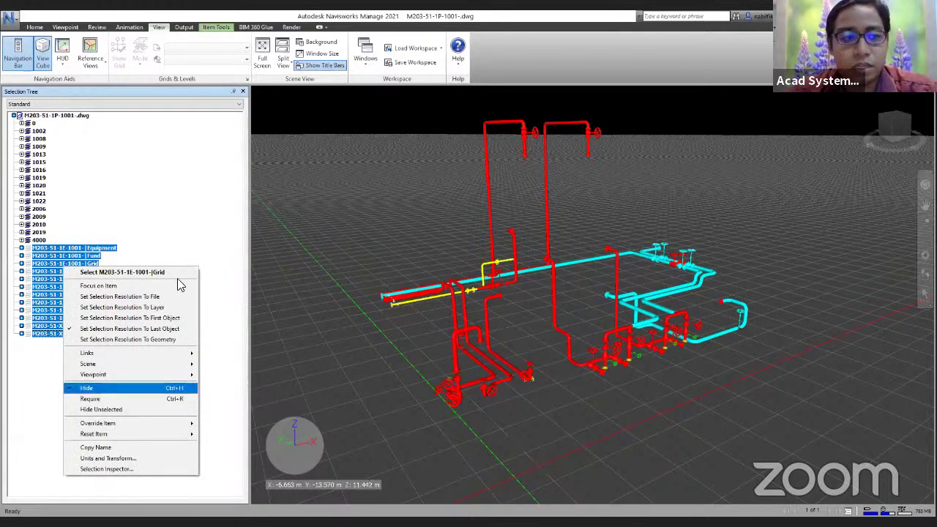
{"action": "left_click", "coordinate": [131, 388]}
{"action": "key", "text": "Escape"}
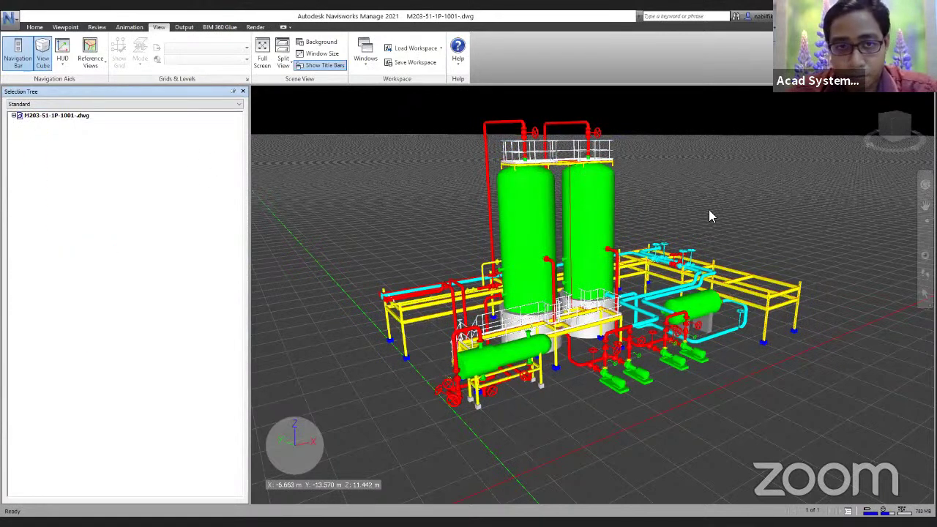
{"action": "scroll", "coordinate": [444, 198], "scroll_direction": "down", "scroll_amount": 2}
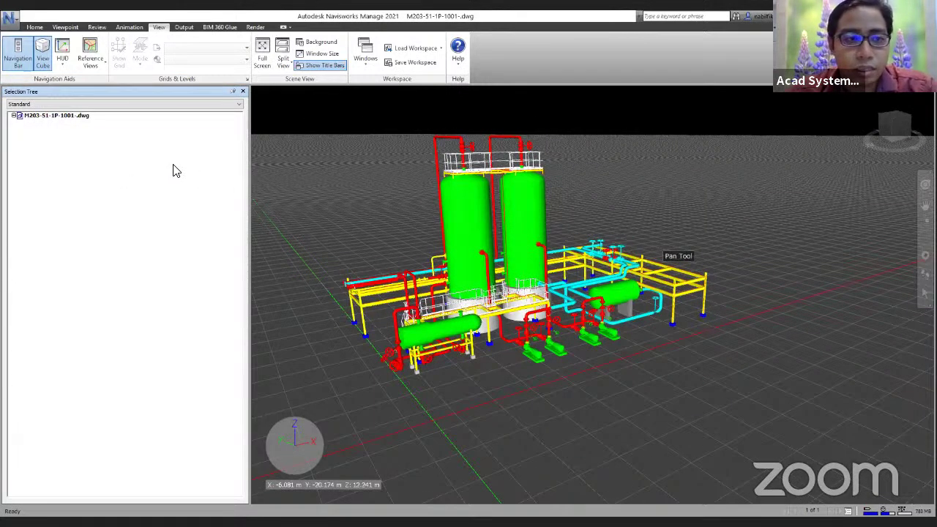
{"action": "middle_click_drag", "start_coordinate": [654, 246], "coordinate": [682, 226]}
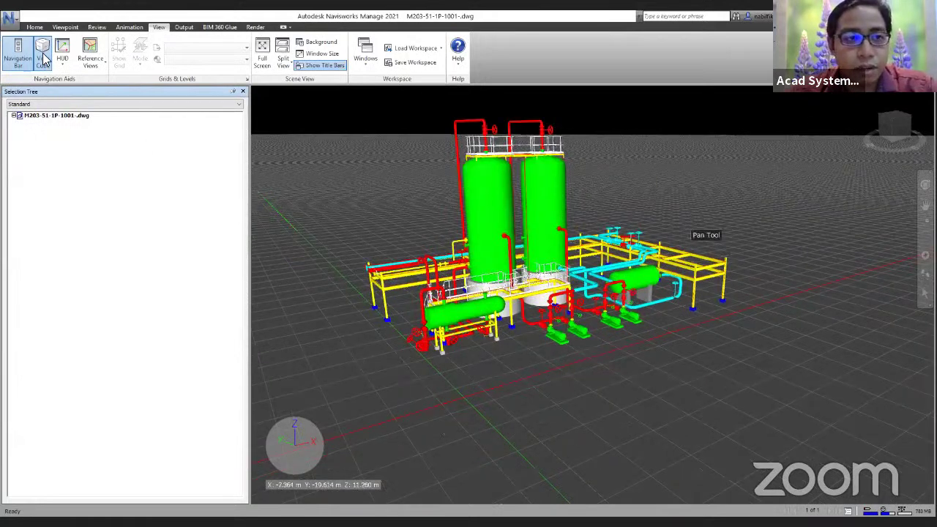
- Append Lenzing.nwd from the NavisWorks Plant Model folder on the Desktop to the current piping model
{"action": "left_click", "coordinate": [34, 27]}
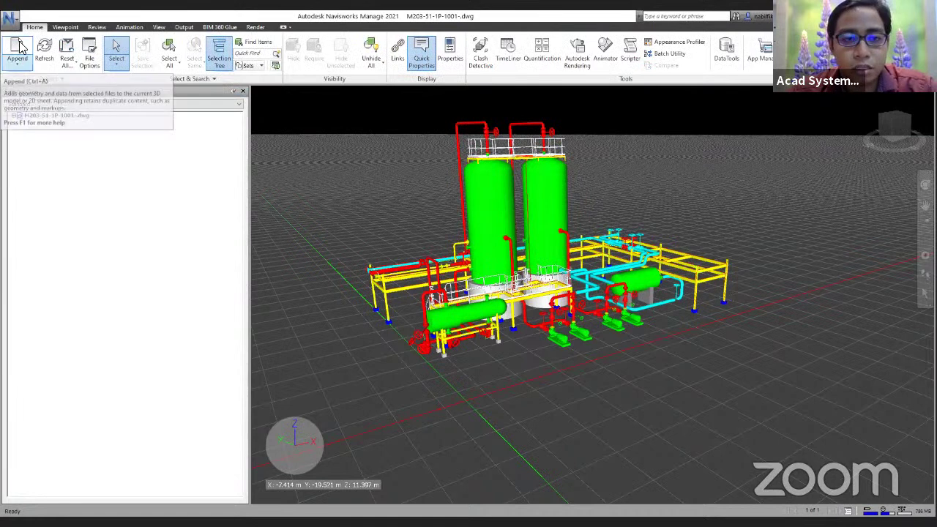
{"action": "key", "text": "ctrl+a"}
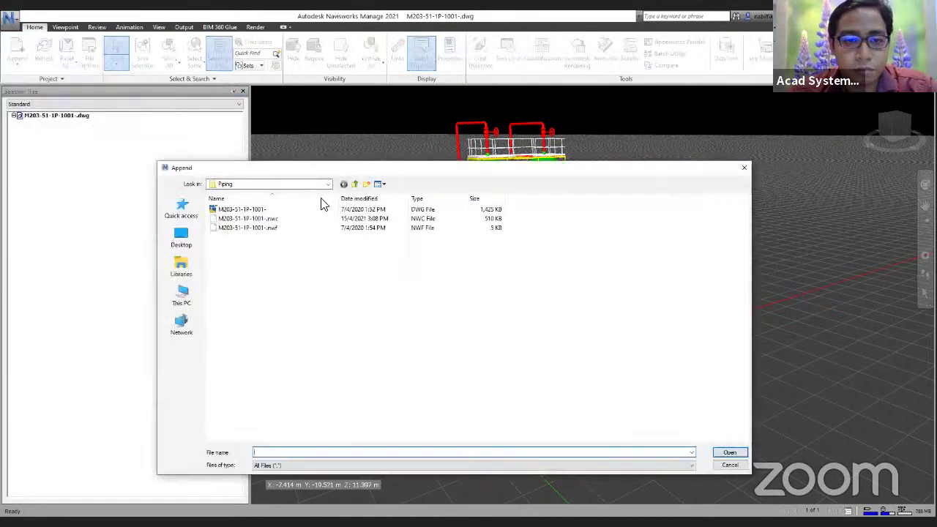
{"action": "left_click", "coordinate": [356, 187]}
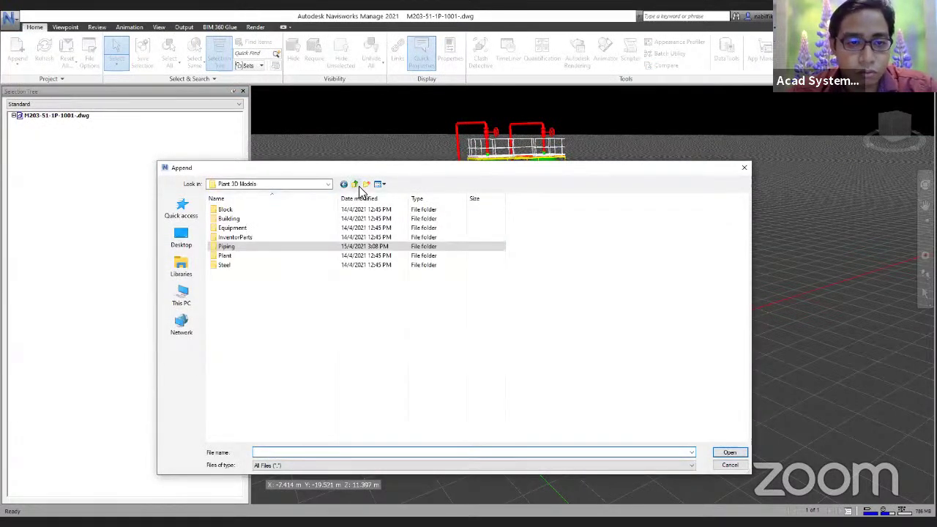
{"action": "left_click", "coordinate": [357, 186]}
{"action": "left_click", "coordinate": [357, 186]}
{"action": "left_click", "coordinate": [357, 187]}
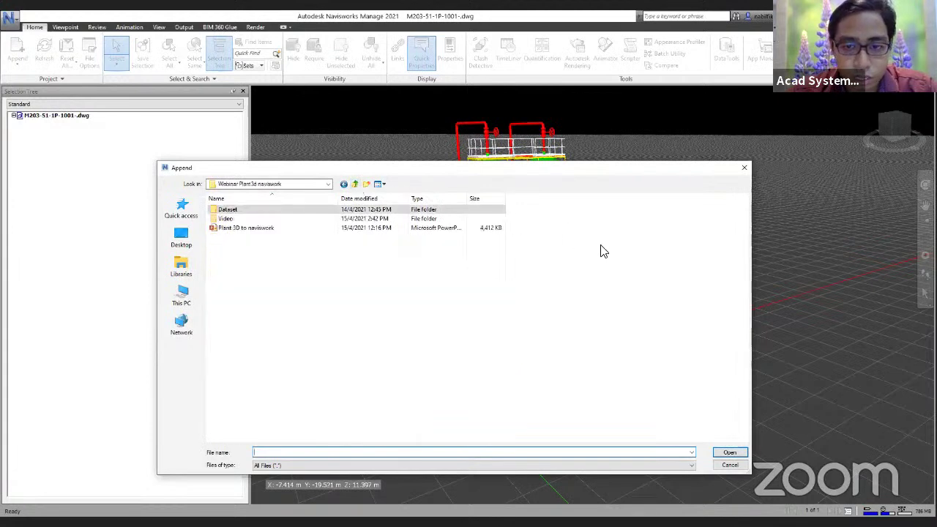
{"action": "double_click", "coordinate": [538, 224]}
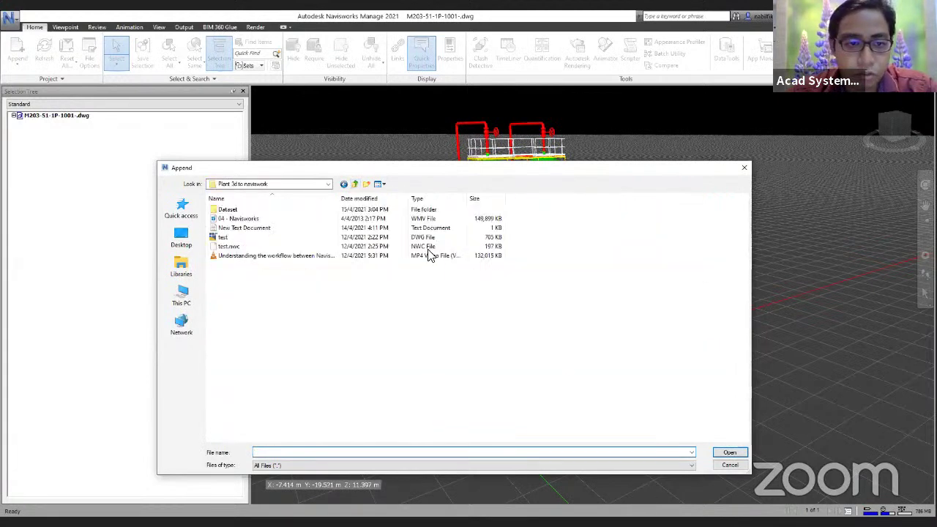
{"action": "left_click", "coordinate": [355, 184]}
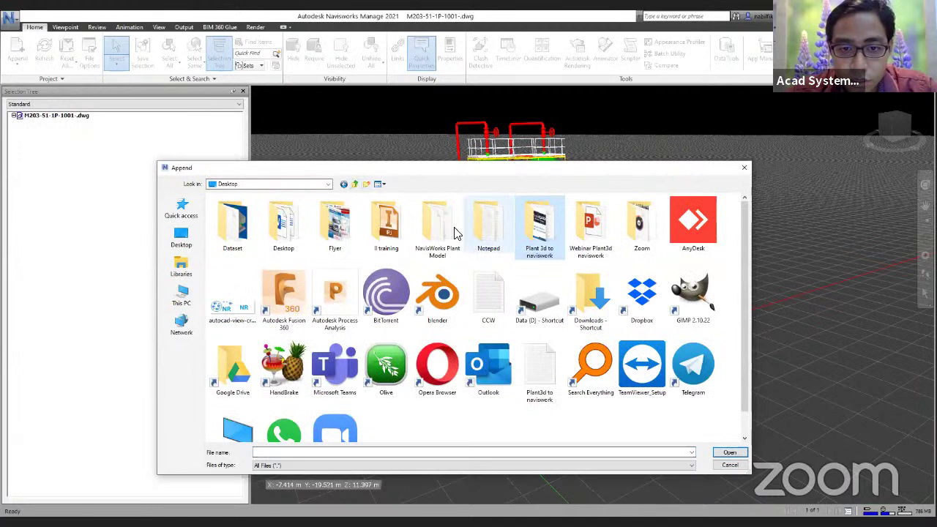
{"action": "double_click", "coordinate": [451, 223]}
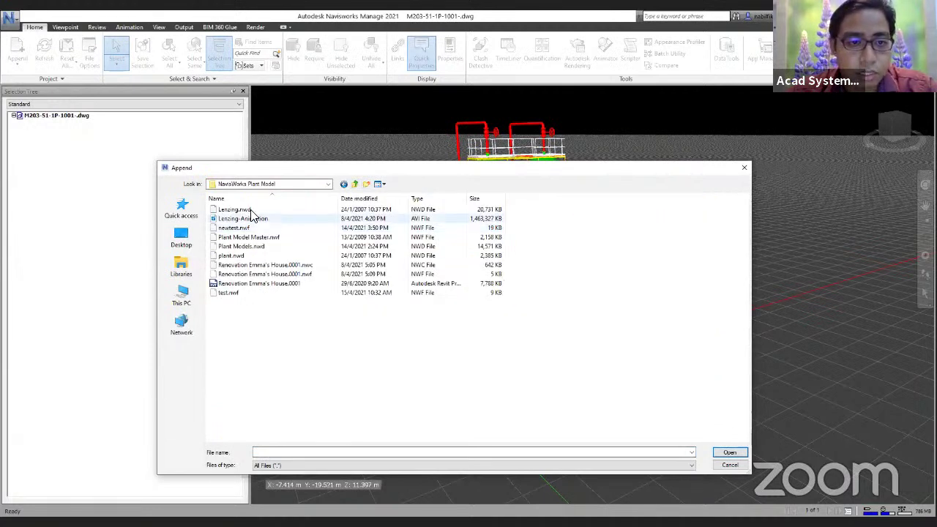
{"action": "left_click", "coordinate": [241, 211]}
{"action": "double_click", "coordinate": [241, 213]}
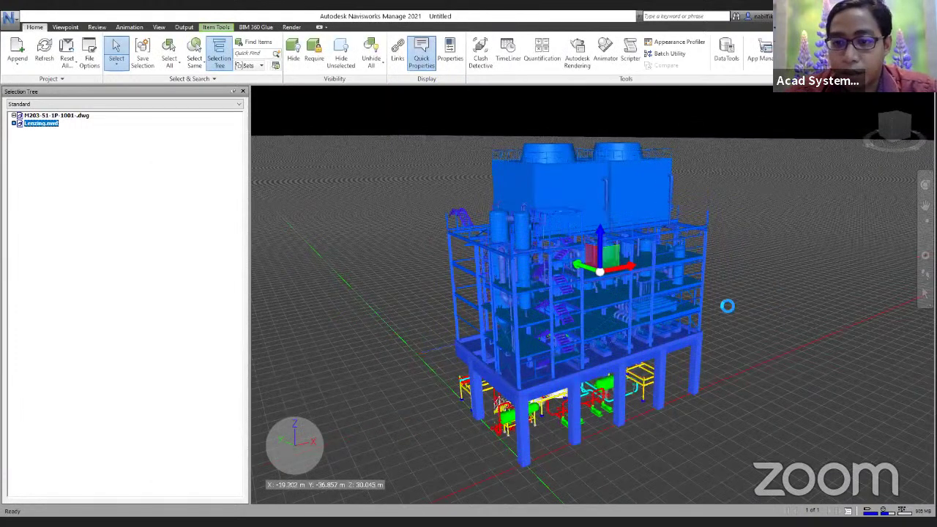
- Move the Lenzing.nwd model clear of the piping model so the two stand side by side, and clear its highlighting
{"action": "left_click_drag", "start_coordinate": [513, 287], "coordinate": [696, 227]}
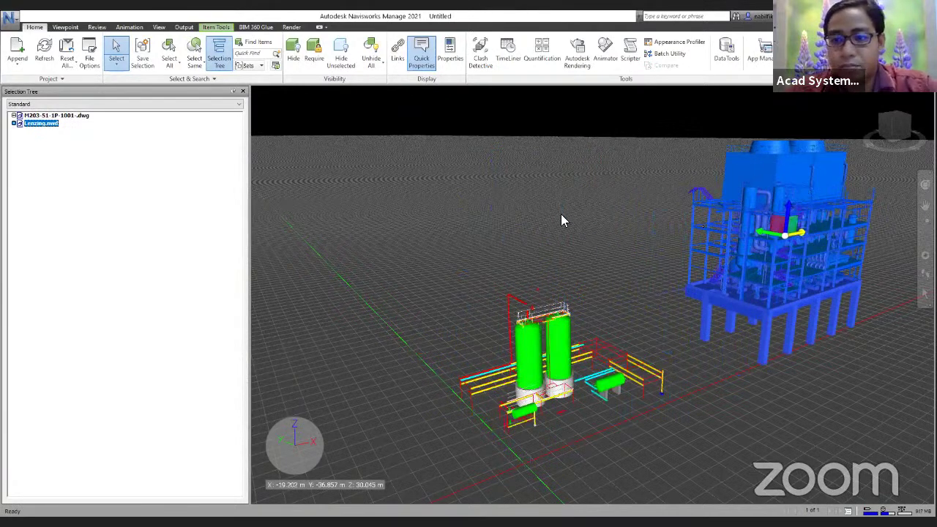
{"action": "middle_click_drag", "start_coordinate": [563, 220], "coordinate": [408, 276]}
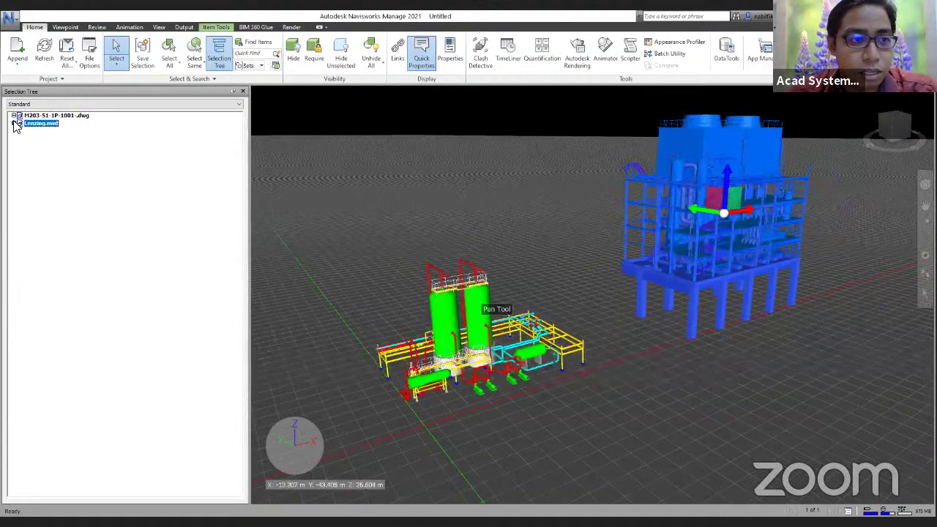
{"action": "left_click", "coordinate": [469, 194]}
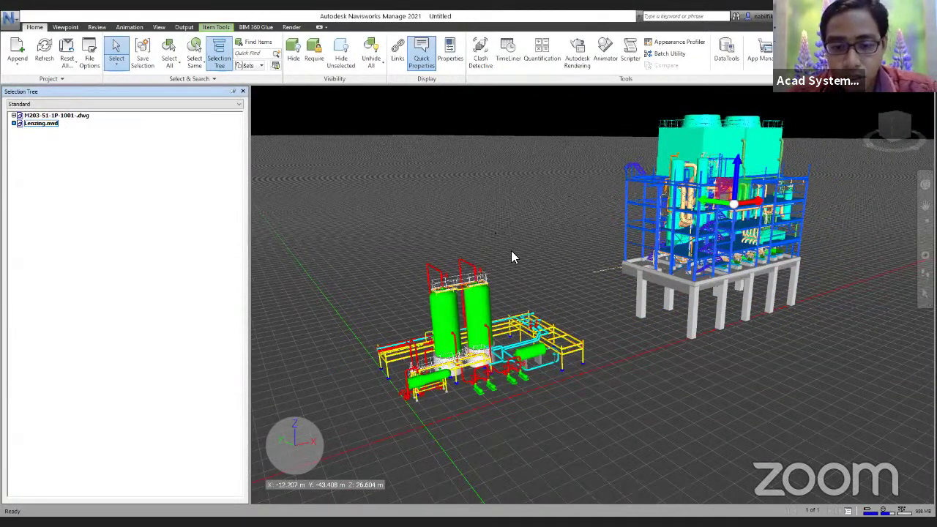
{"action": "middle_click_drag", "start_coordinate": [460, 213], "coordinate": [577, 239], "text": "shift"}
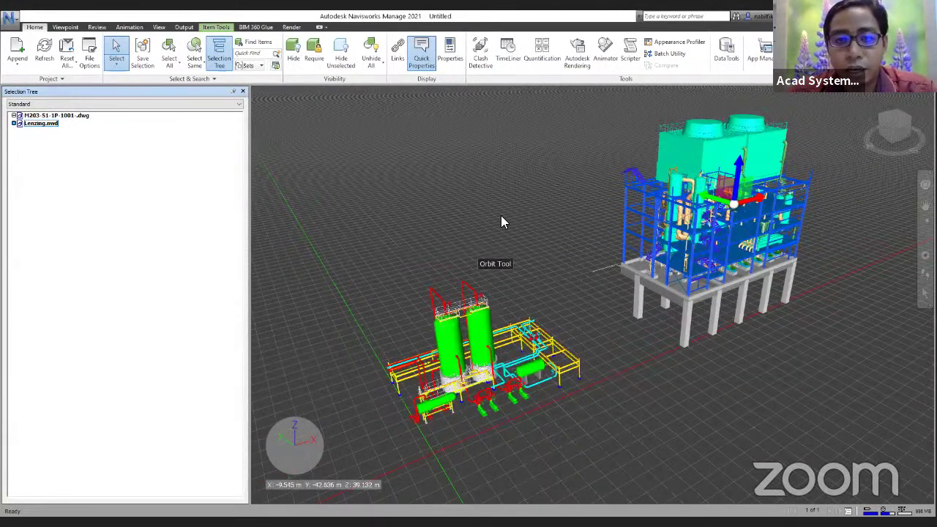
{"action": "middle_click_drag", "start_coordinate": [501, 217], "coordinate": [520, 248]}
{"action": "middle_click_drag", "start_coordinate": [604, 308], "coordinate": [589, 301]}
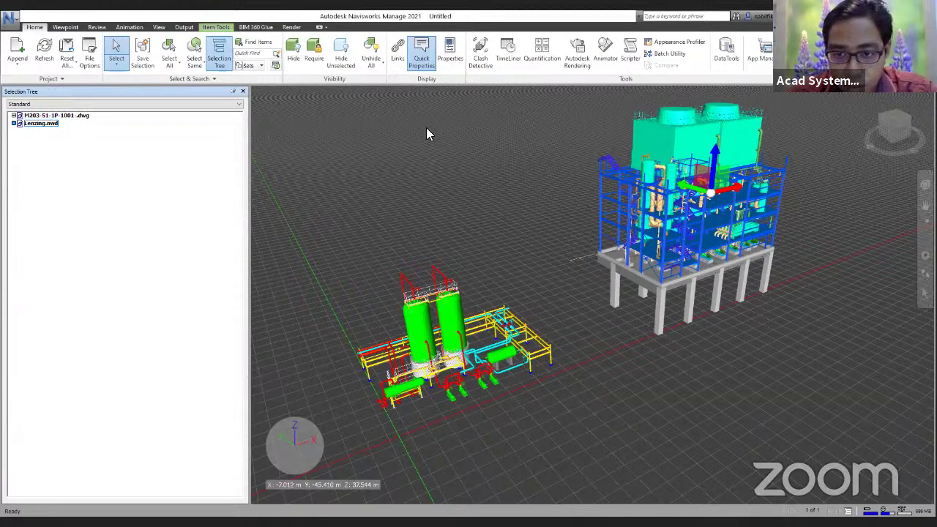
- Switch to AutoCAD Plant 3D and create a rectangular ASTM CONCRETE plate, thickness 10, spanning an area well beyond the whole plant in plan
{"action": "key", "text": "alt+Tab"}
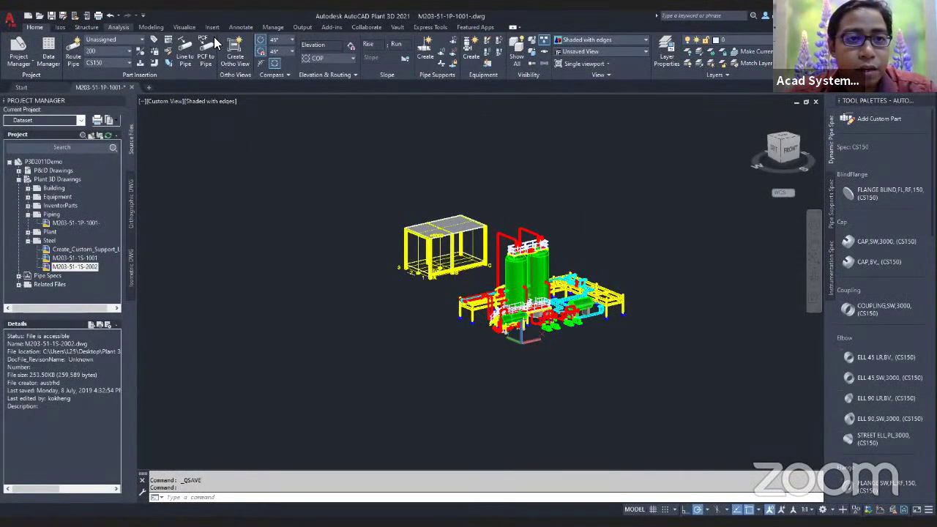
{"action": "left_click", "coordinate": [78, 27]}
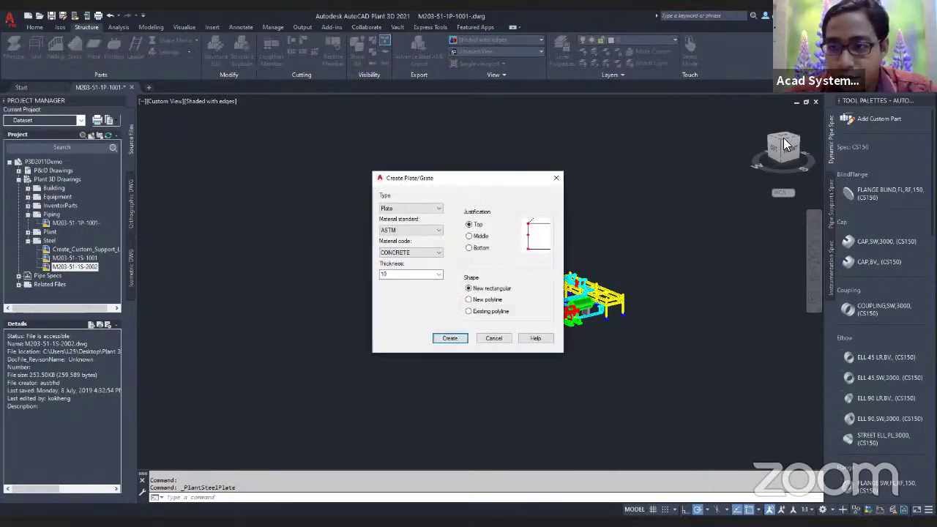
{"action": "left_click", "coordinate": [556, 180]}
{"action": "left_click", "coordinate": [784, 141]}
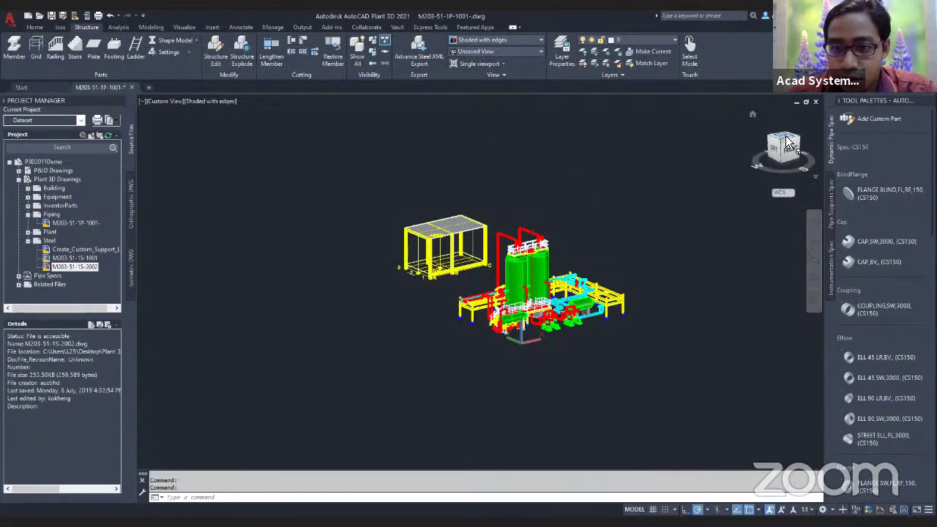
{"action": "middle_click_drag", "start_coordinate": [408, 117], "coordinate": [274, 136]}
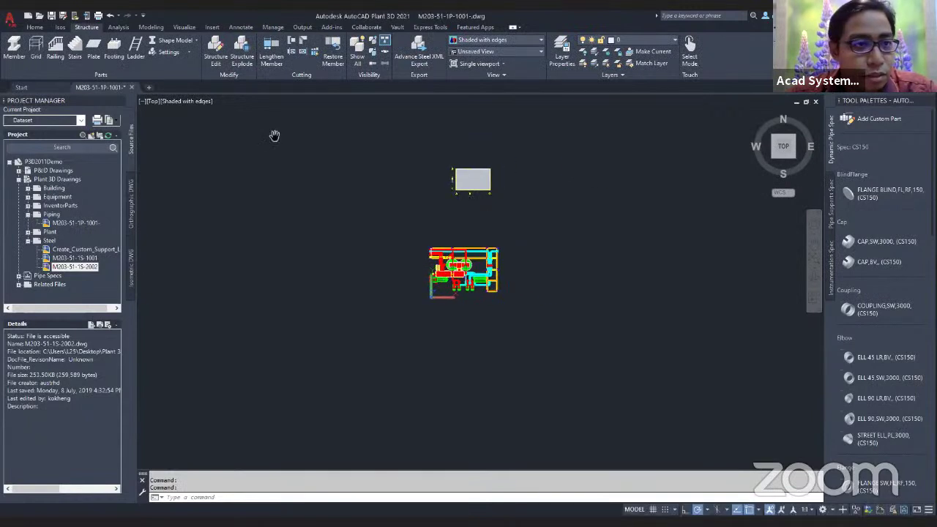
{"action": "left_click", "coordinate": [100, 44]}
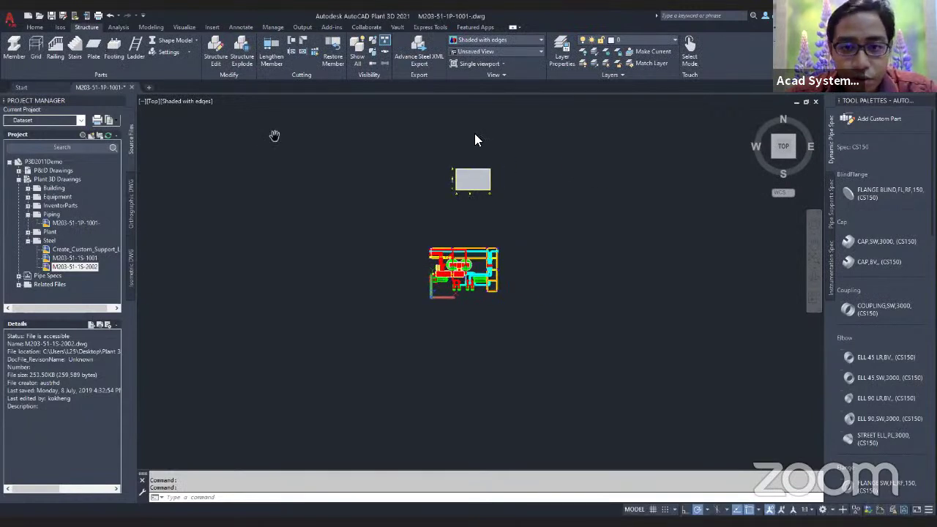
{"action": "left_click", "coordinate": [447, 341]}
{"action": "left_click", "coordinate": [262, 104]}
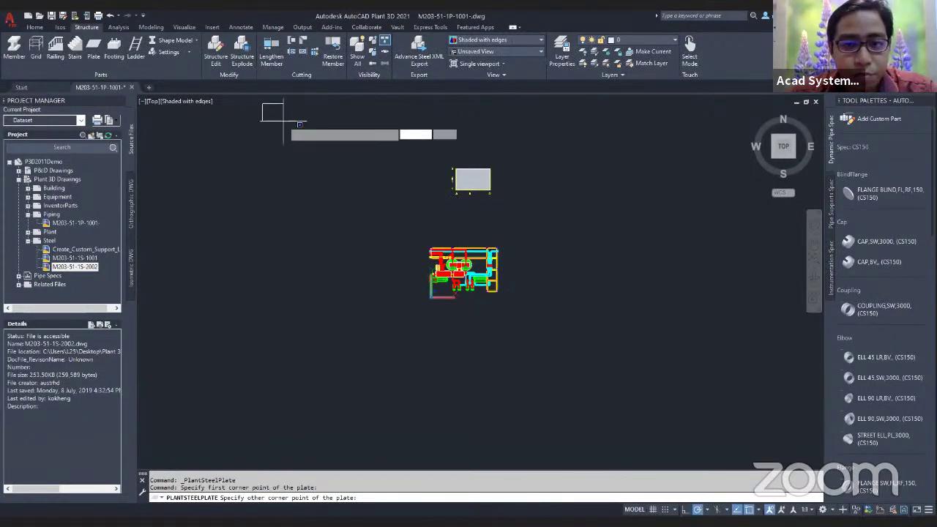
{"action": "left_click", "coordinate": [691, 391]}
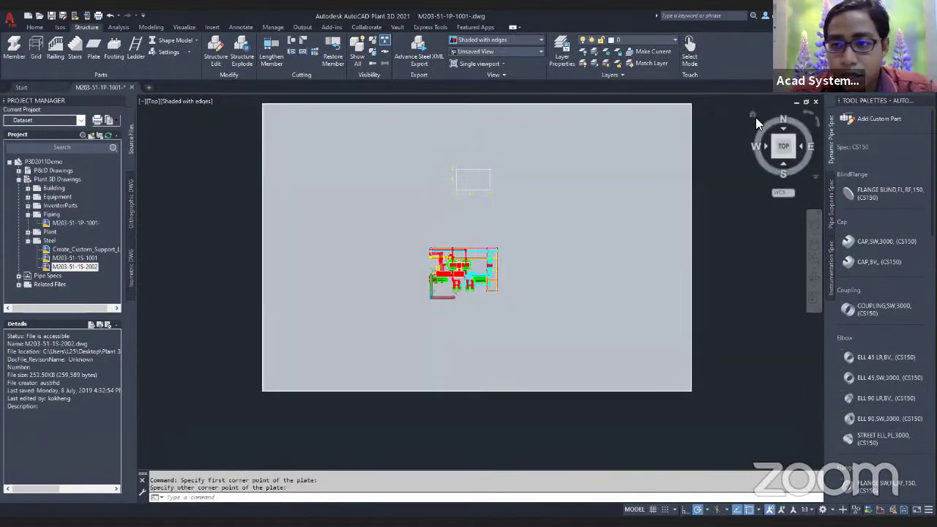
{"action": "left_click", "coordinate": [754, 116]}
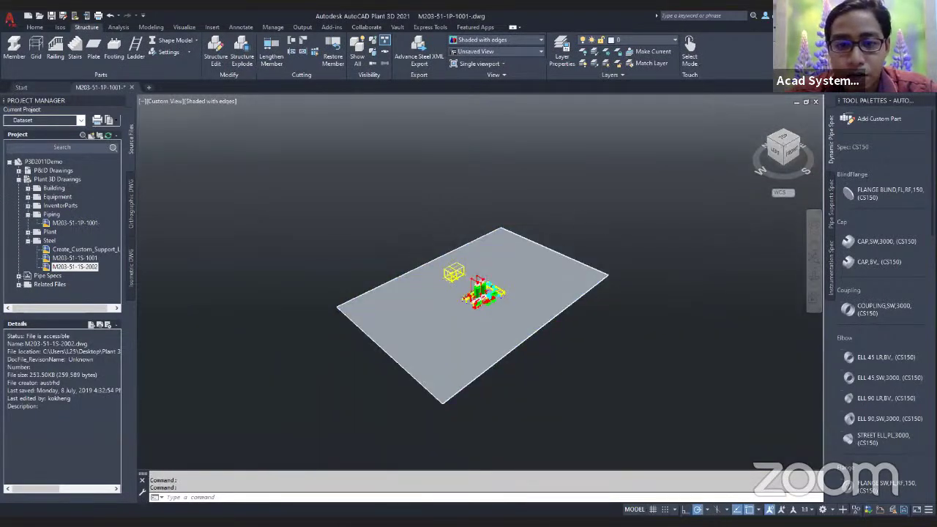
{"action": "scroll", "coordinate": [484, 268], "scroll_direction": "down", "scroll_amount": 2}
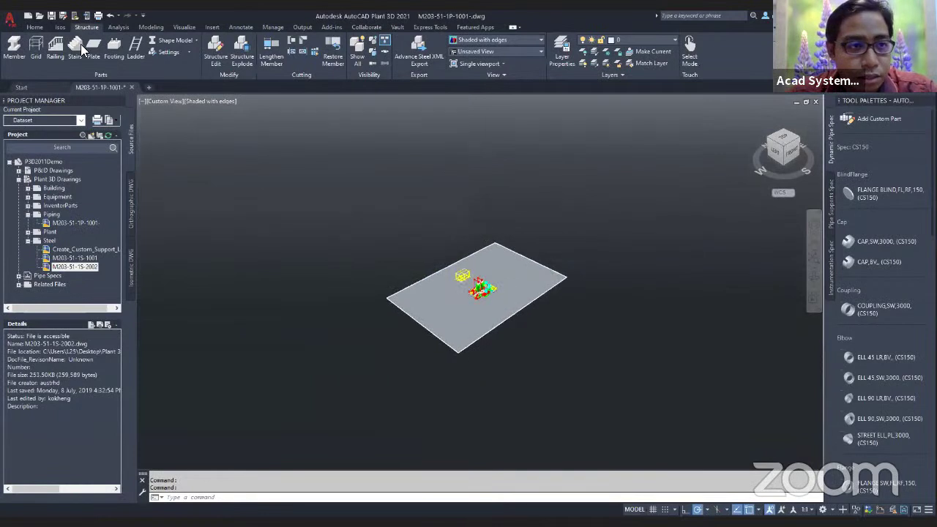
- Import the Inventor component Separator_Vessel_CS300.adsk, place it outside the plate's long edge rotated 90 degrees, and convert it to Vessel equipment
{"action": "left_click", "coordinate": [35, 27]}
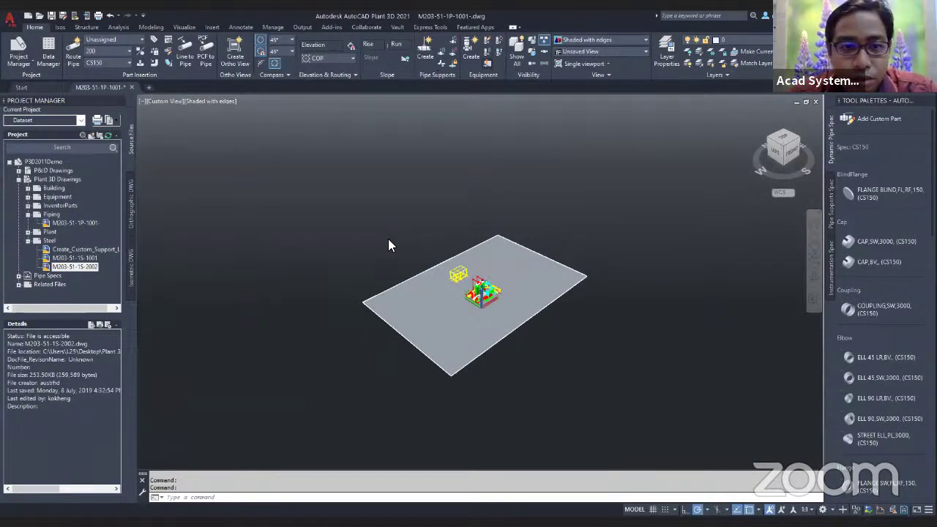
{"action": "left_click", "coordinate": [423, 196]}
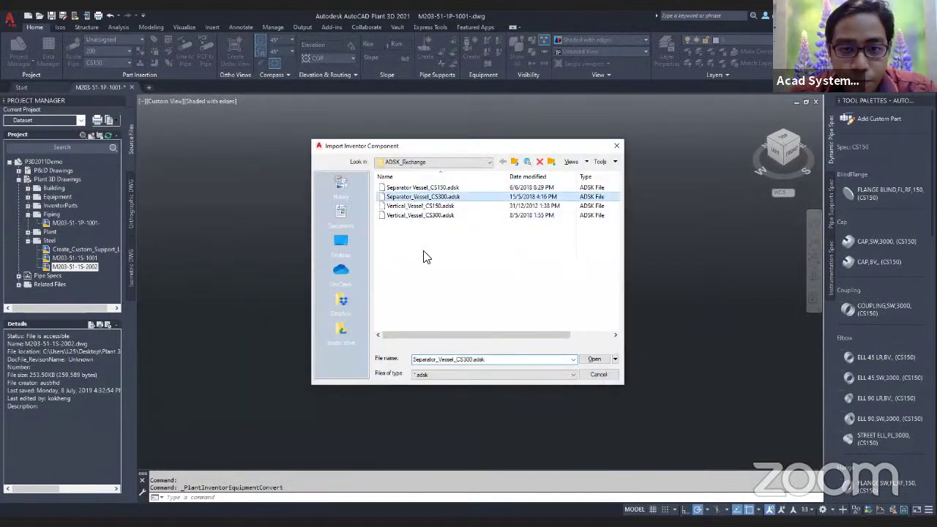
{"action": "key", "text": "Return"}
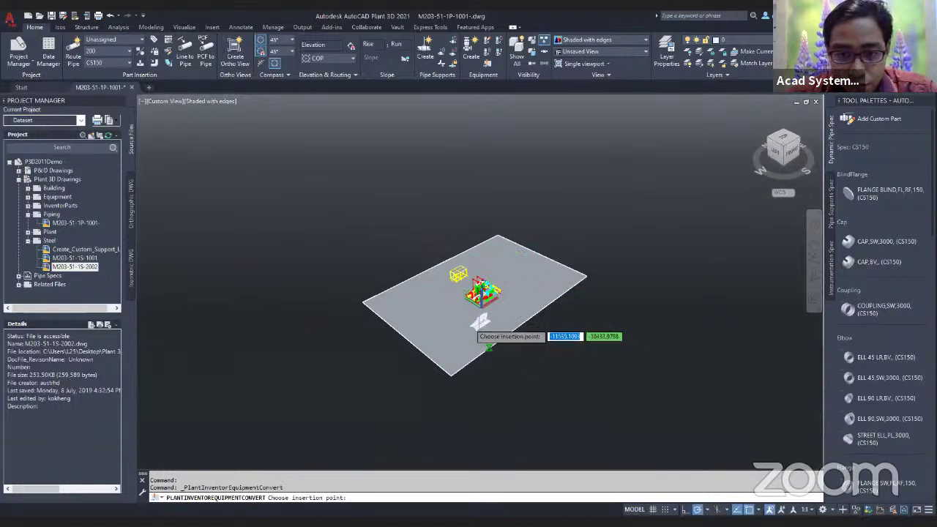
{"action": "left_click", "coordinate": [527, 364]}
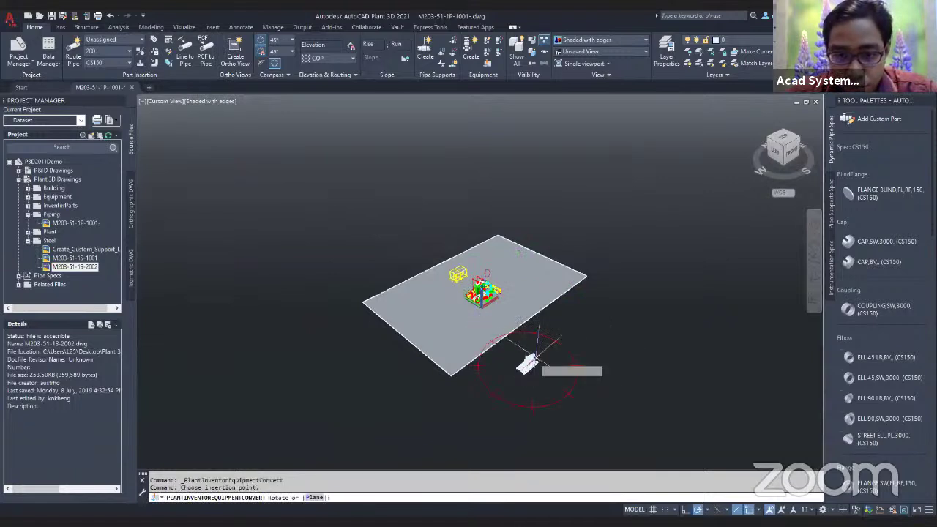
{"action": "left_click", "coordinate": [576, 402]}
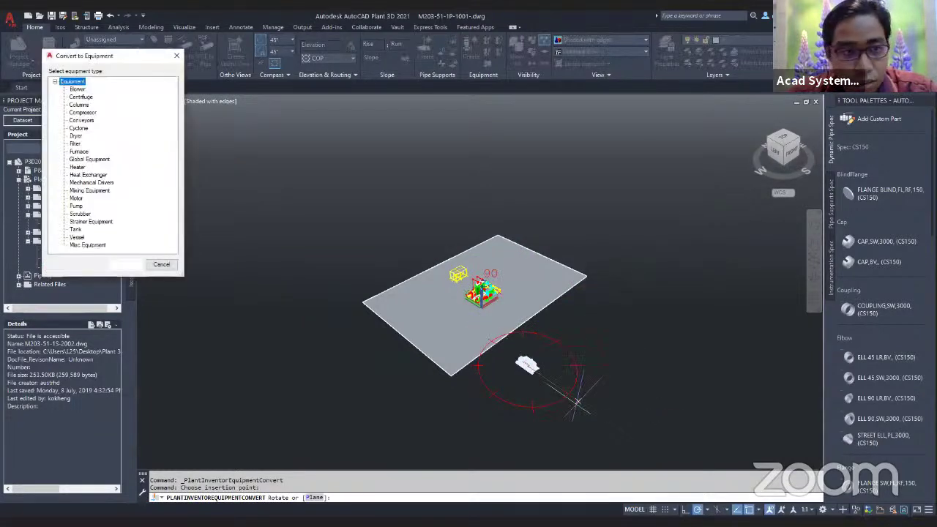
{"action": "left_click", "coordinate": [77, 238]}
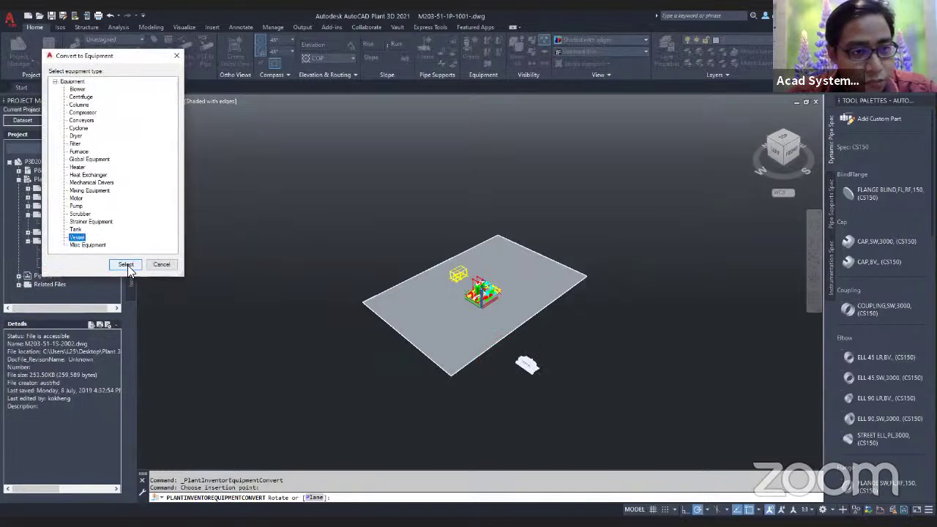
{"action": "left_click", "coordinate": [125, 265]}
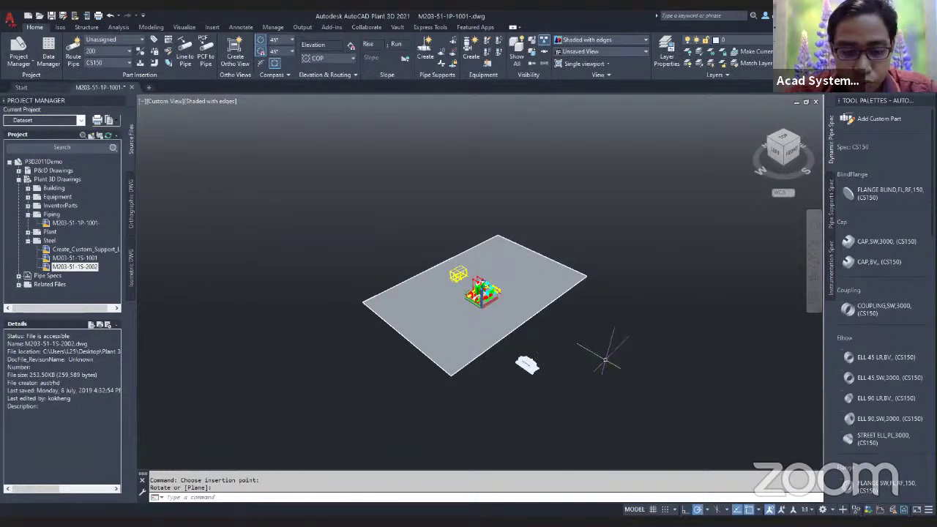
- Move the imported separator vessel across the plate to just outside its shorter edge
{"action": "key", "text": "Return"}
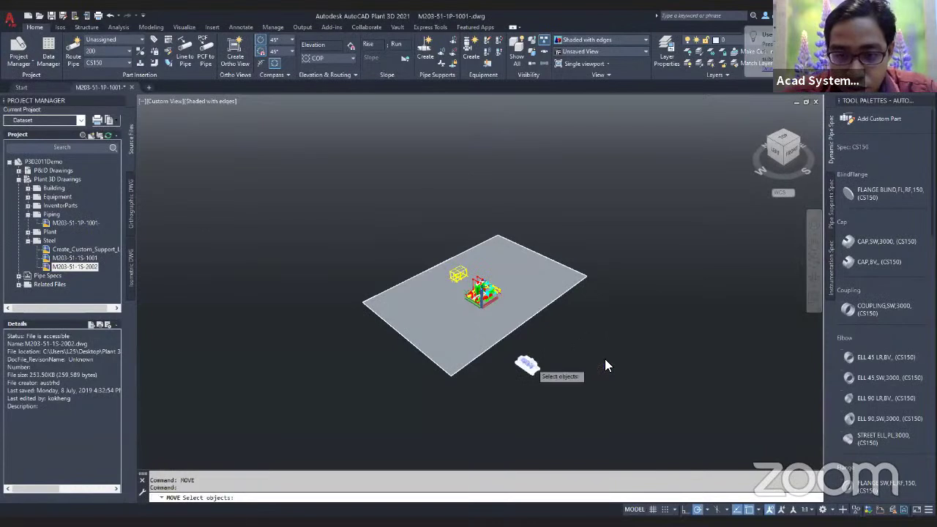
{"action": "left_click", "coordinate": [529, 363]}
{"action": "key", "text": "Return"}
{"action": "left_click", "coordinate": [547, 368]}
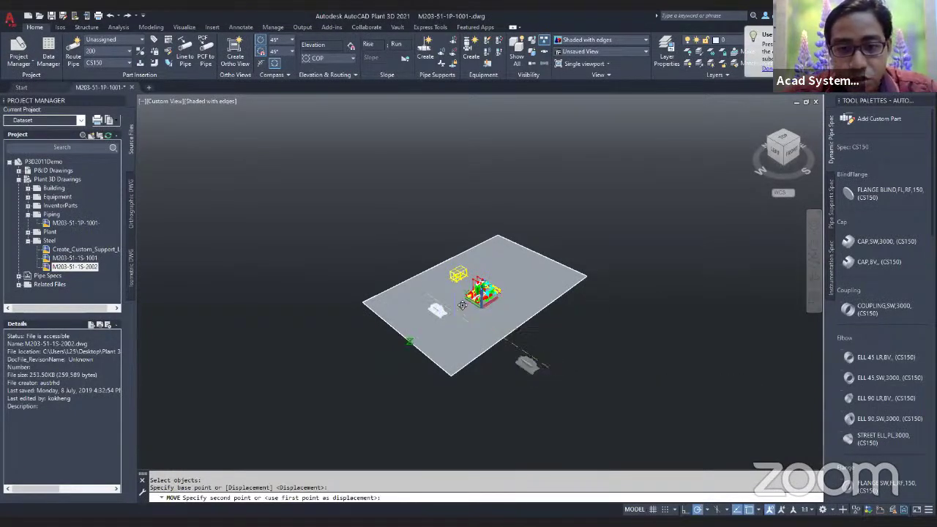
{"action": "left_click", "coordinate": [415, 333]}
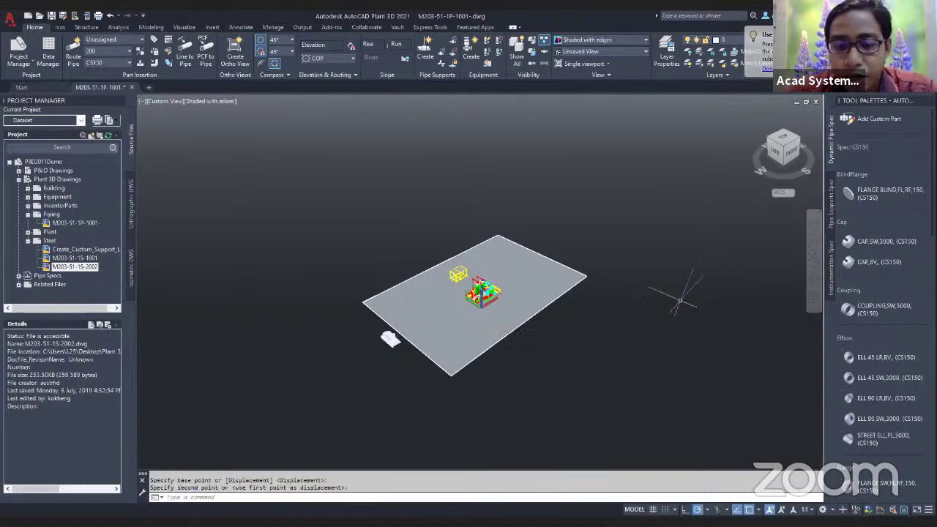
- Move the separator vessel onto the plate beside the plant with object snap off, and save the drawing
{"action": "scroll", "coordinate": [481, 282], "scroll_direction": "up", "scroll_amount": 2}
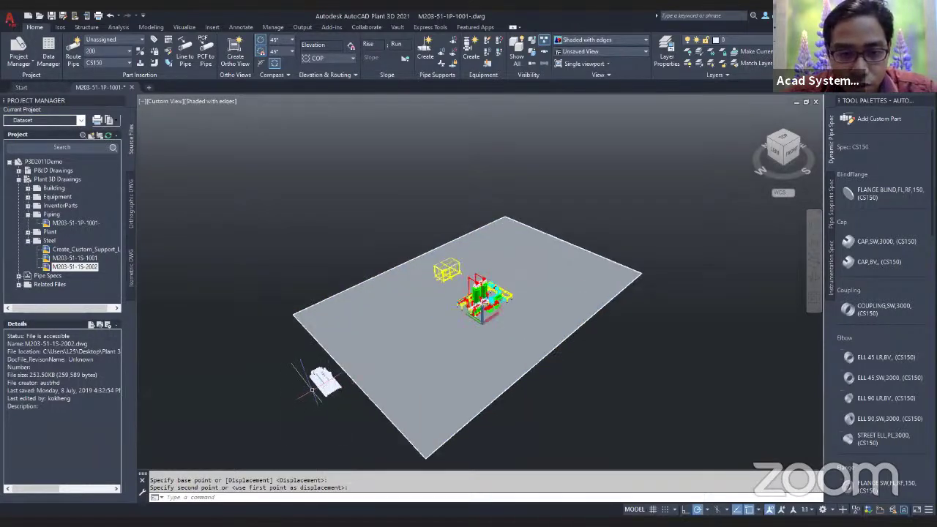
{"action": "left_click", "coordinate": [315, 375]}
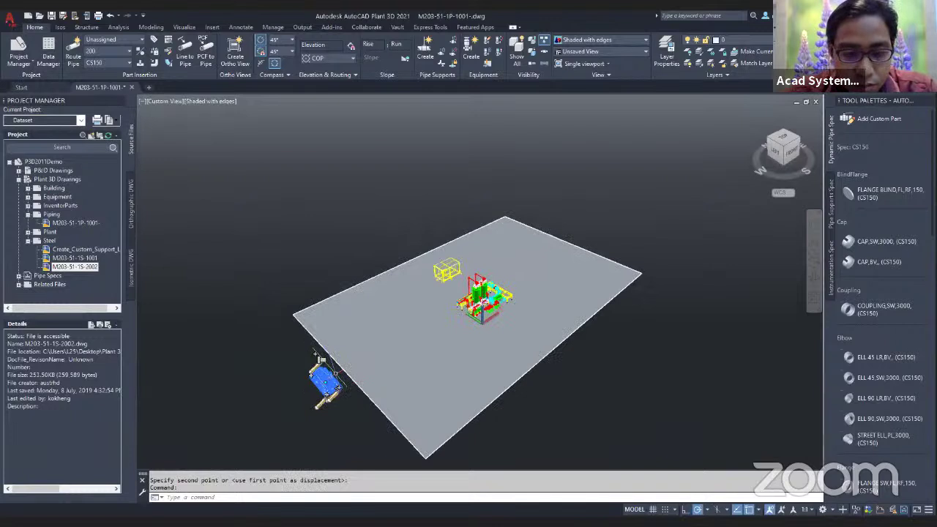
{"action": "type", "text": "m"}
{"action": "key", "text": "Return"}
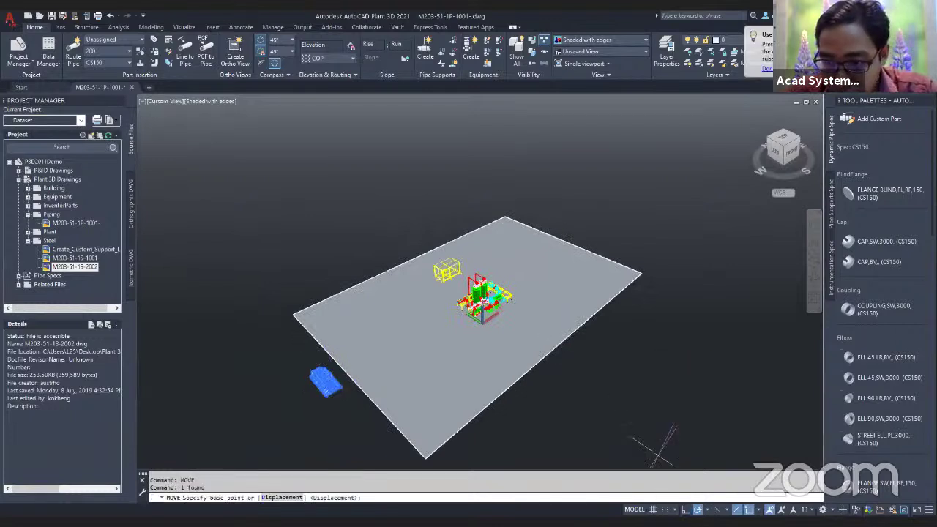
{"action": "key", "text": "F3"}
{"action": "left_click", "coordinate": [323, 366]}
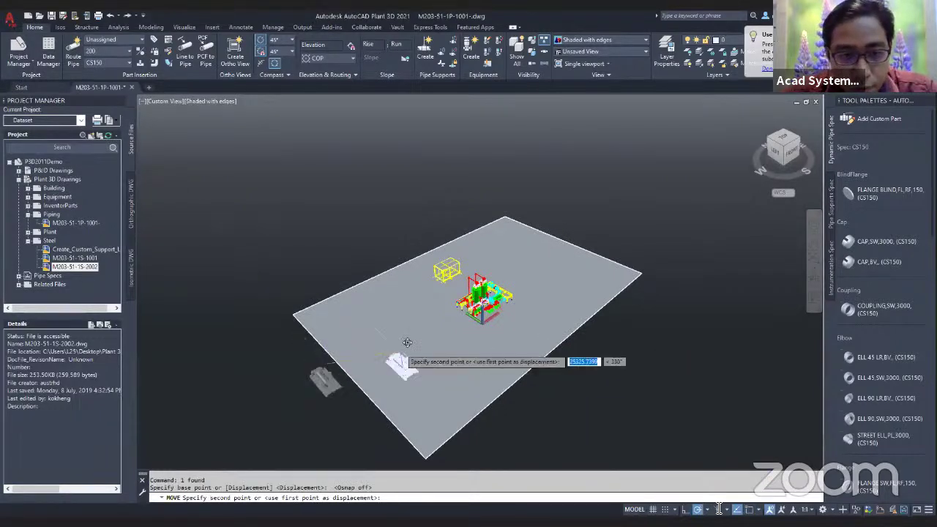
{"action": "left_click", "coordinate": [442, 301]}
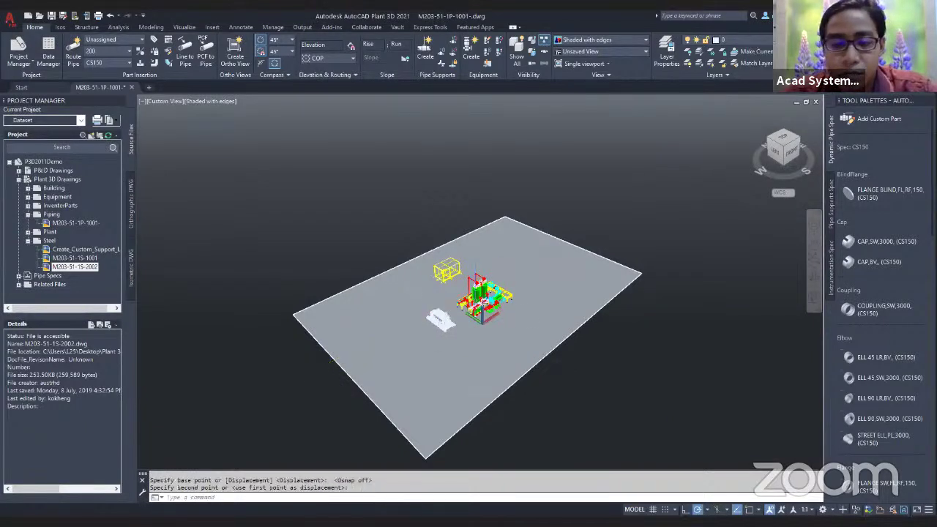
{"action": "left_click", "coordinate": [50, 15]}
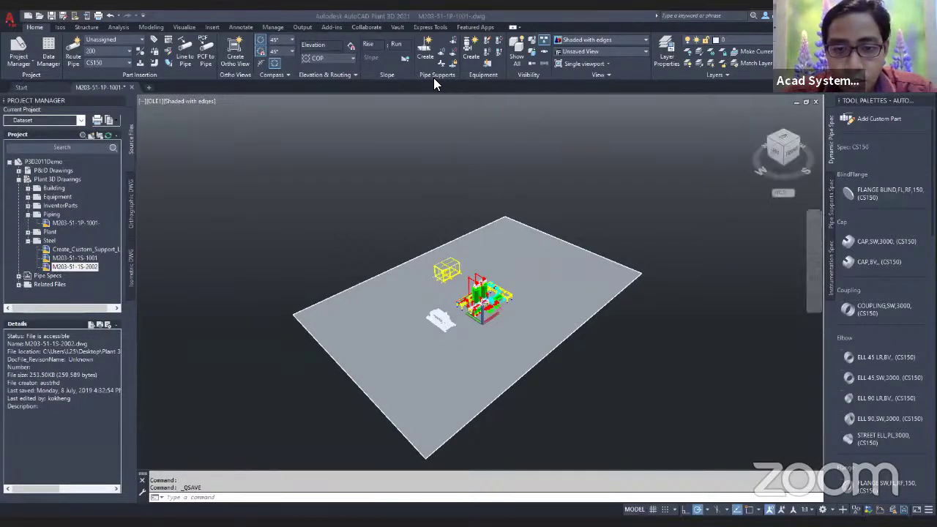
- Switch to Navisworks and refresh the combined model from its source files
{"action": "key", "text": "alt+Tab"}
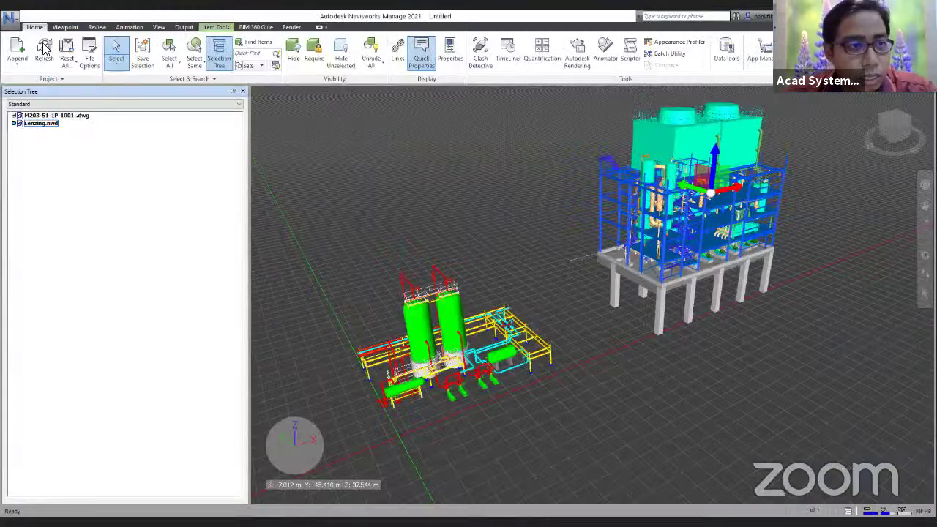
{"action": "left_click", "coordinate": [43, 50]}
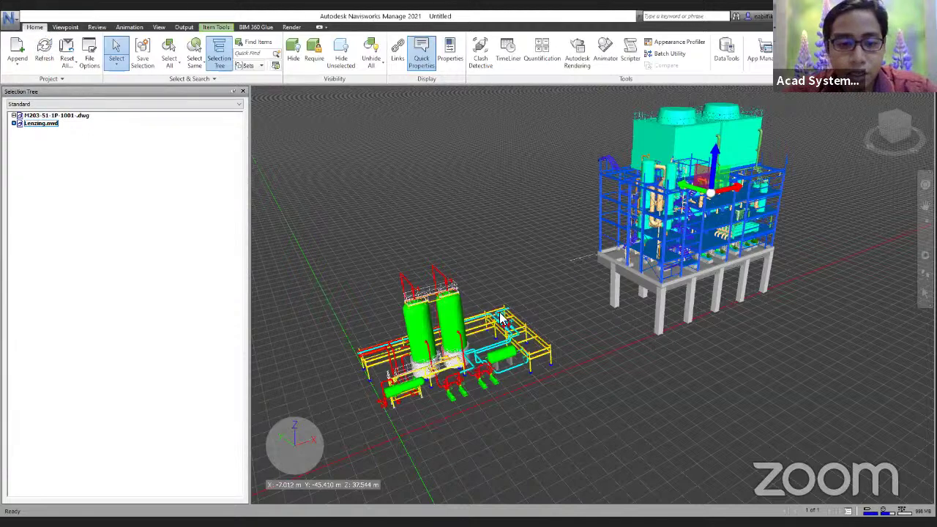
{"action": "left_click", "coordinate": [26, 53]}
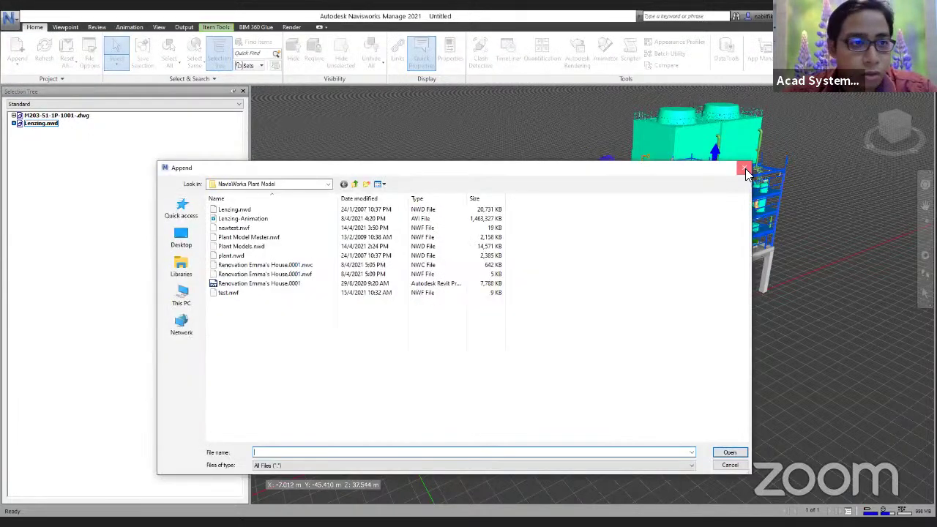
{"action": "left_click", "coordinate": [743, 164]}
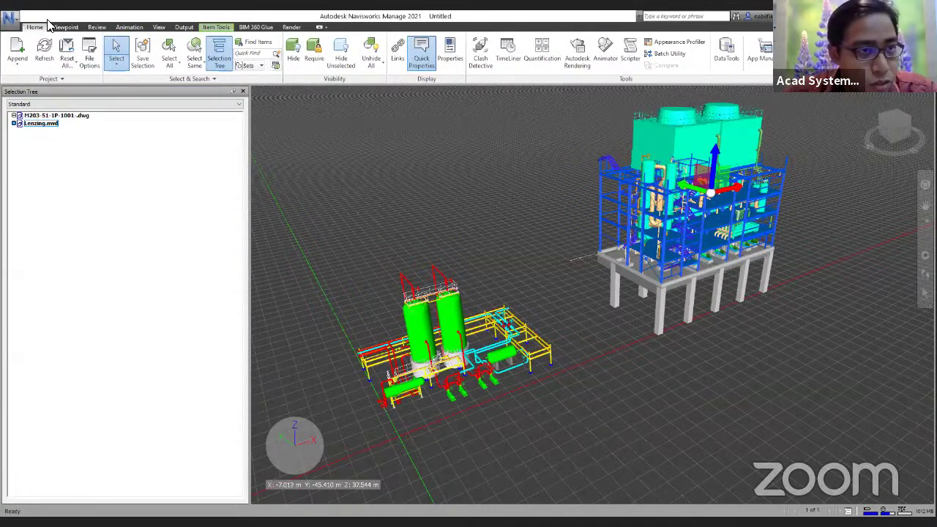
- Switch to AutoCAD Plant 3D, save M203-51-1P-1001-.dwg again, and return to Navisworks
{"action": "key", "text": "alt+Tab"}
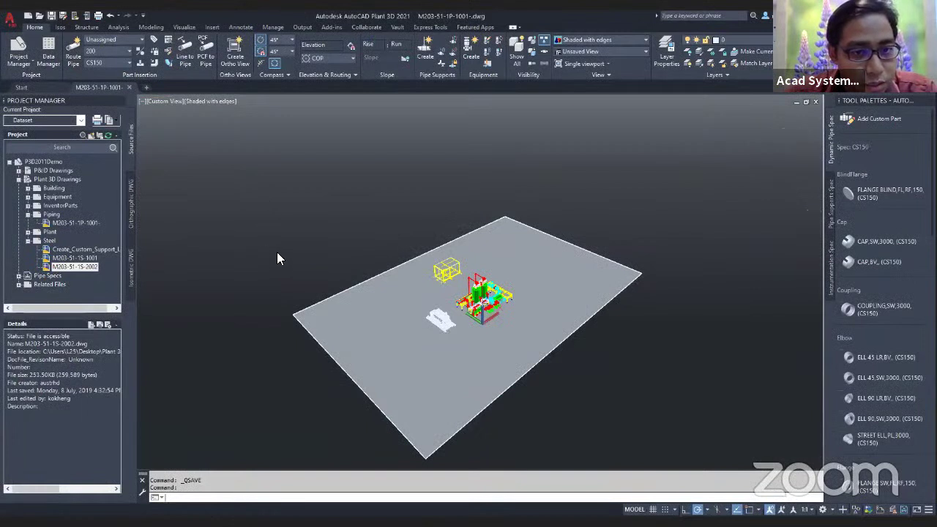
{"action": "left_click", "coordinate": [51, 16]}
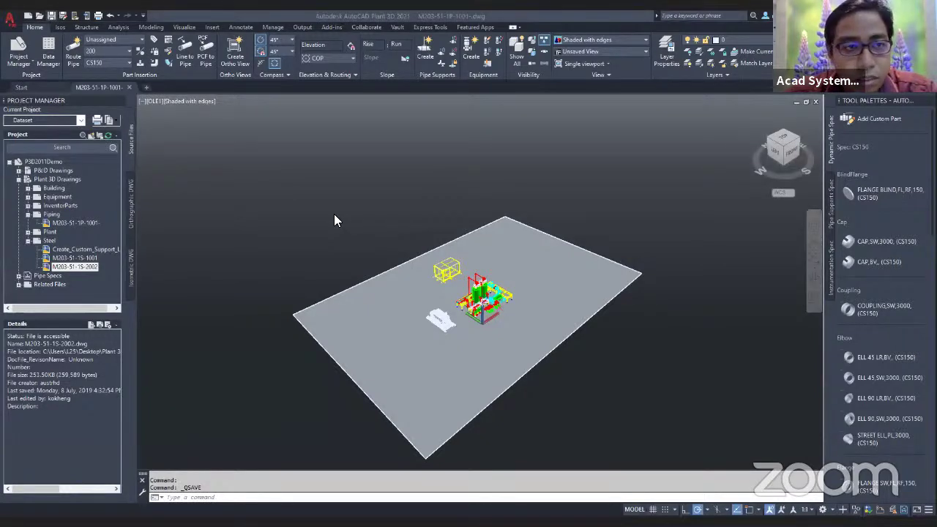
{"action": "key", "text": "alt+Tab"}
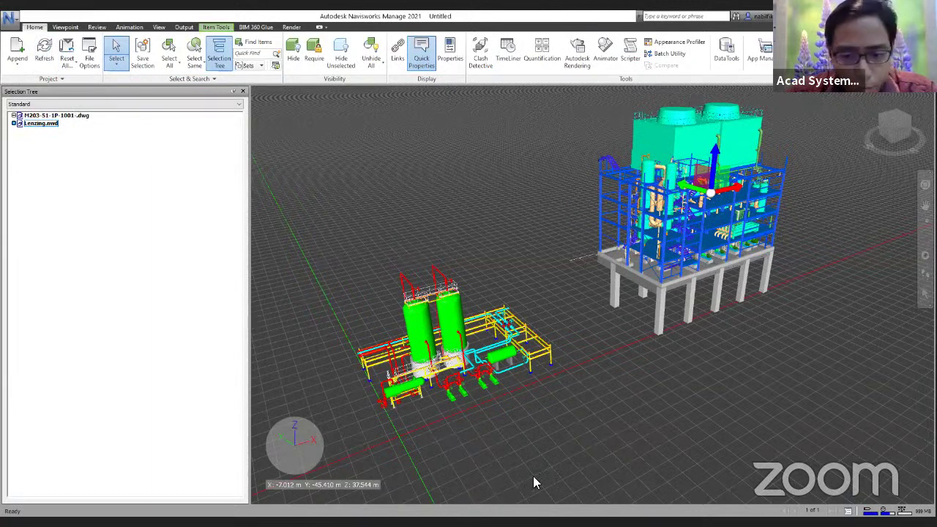
- Highlight the Lenzing.nwd model to tell it apart from the piping model, and clear the selection
{"action": "left_click", "coordinate": [81, 114]}
{"action": "left_click", "coordinate": [51, 123]}
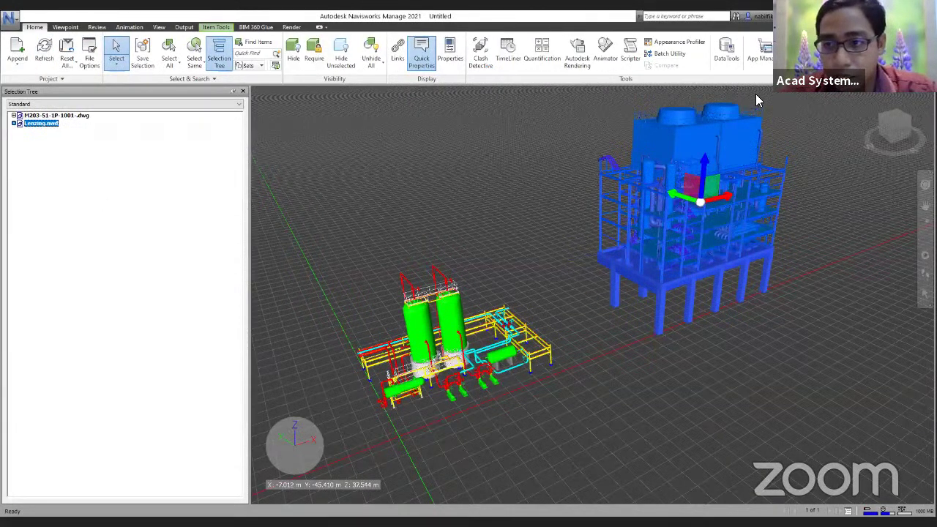
{"action": "scroll", "coordinate": [787, 96], "scroll_direction": "down", "scroll_amount": 1}
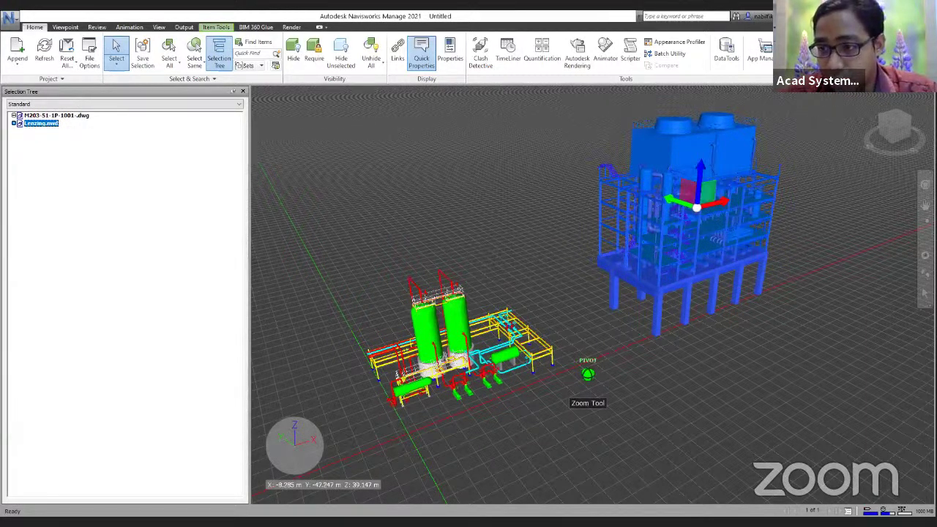
{"action": "scroll", "coordinate": [588, 374], "scroll_direction": "down", "scroll_amount": 1}
{"action": "key", "text": "Escape"}
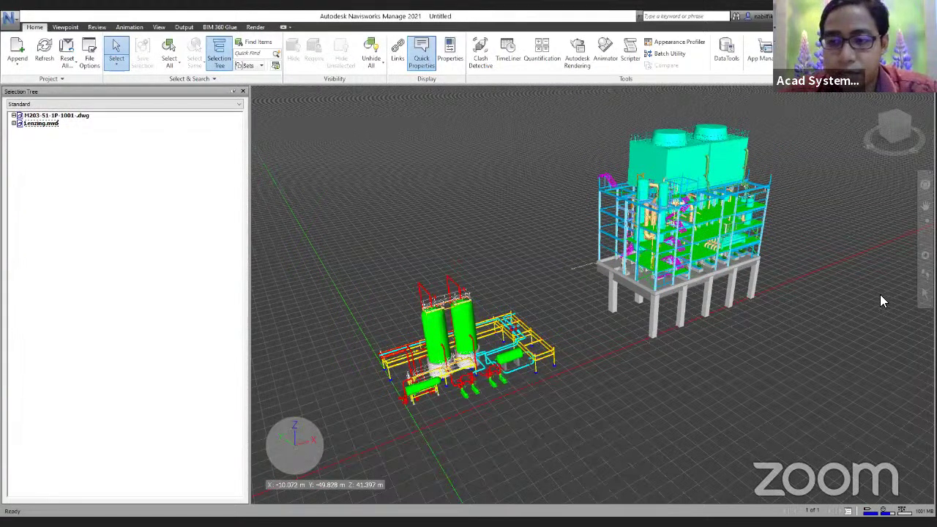
- Fly from the overview of both models up to the multi-storey Lenzing structure
{"action": "middle_click_drag", "start_coordinate": [869, 303], "coordinate": [870, 304], "text": "shift"}
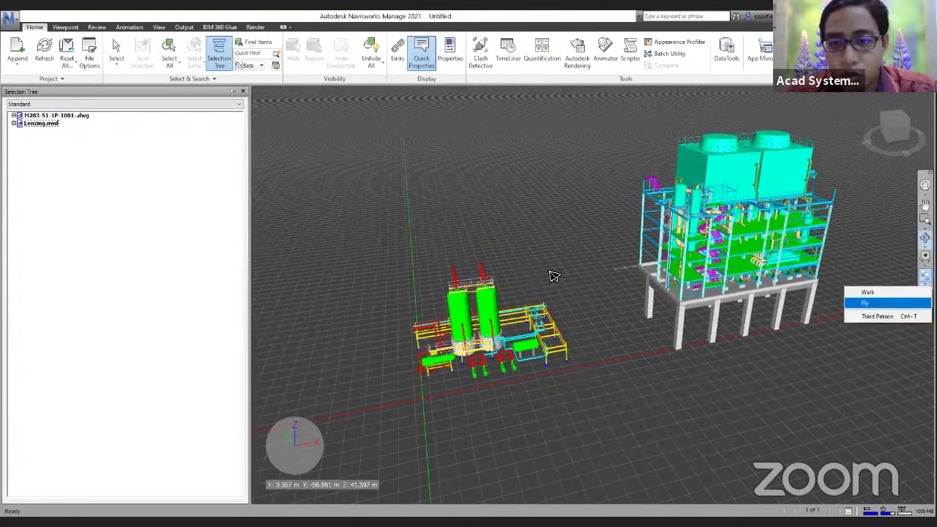
{"action": "left_click", "coordinate": [121, 47]}
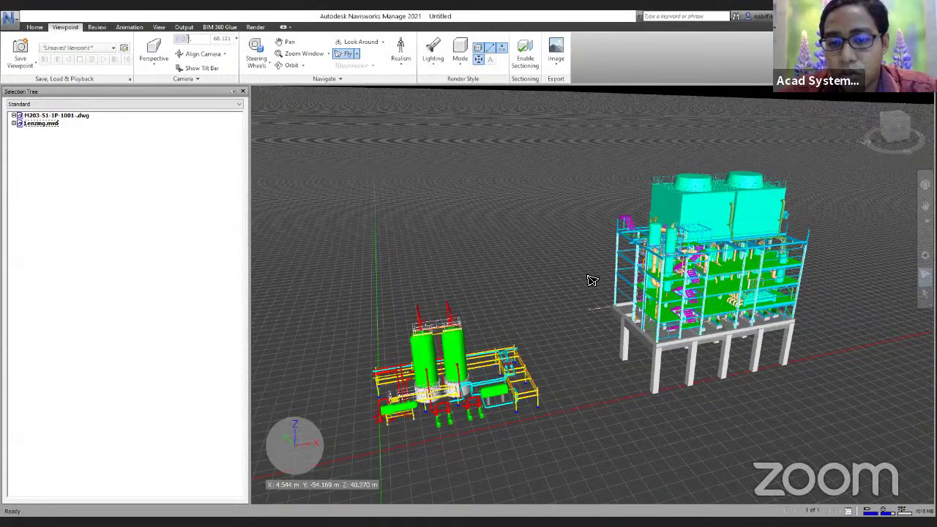
{"action": "key", "text": "Up"}
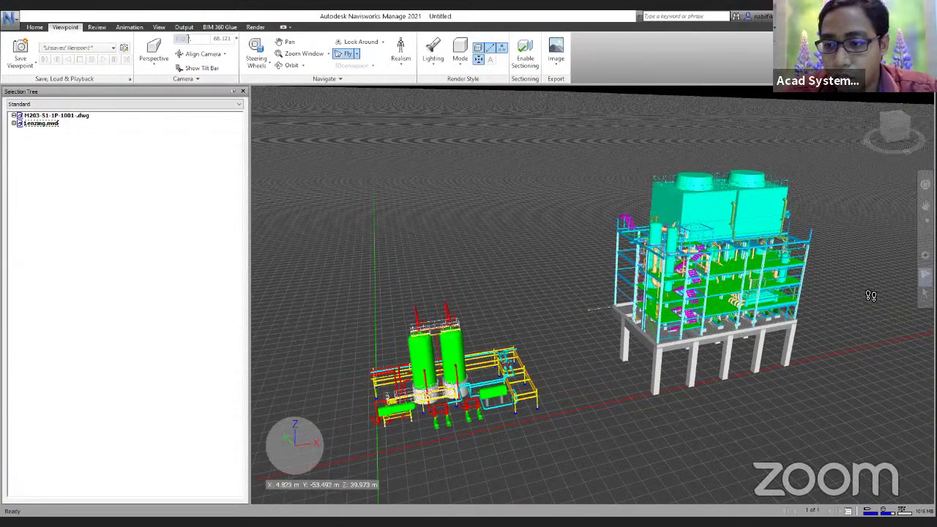
{"action": "key", "text": "Up"}
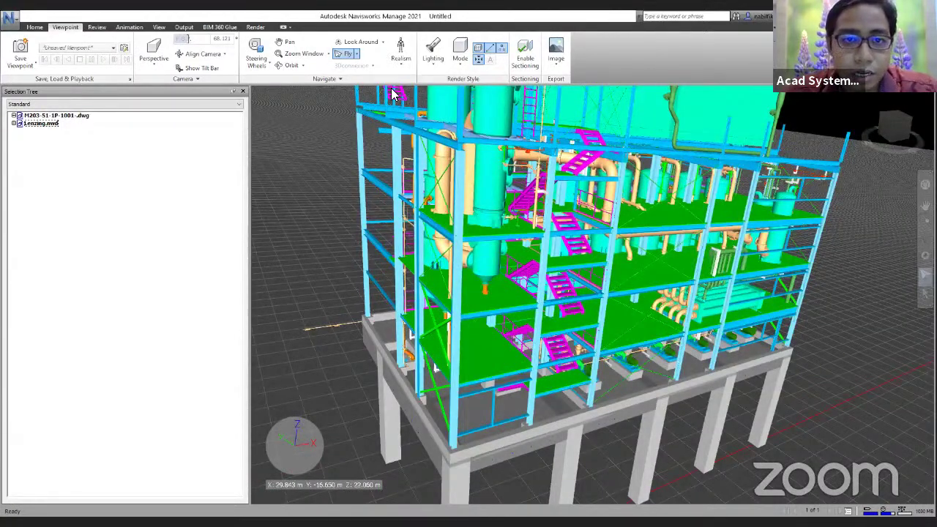
- Walk through the Lenzing structure's platforms with collision and gravity turned on
{"action": "key", "text": "ctrl+2"}
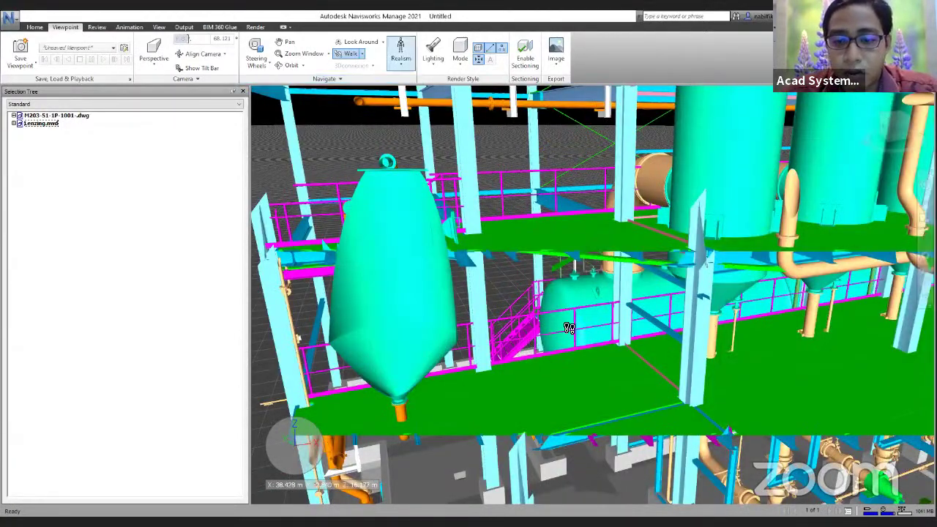
{"action": "left_click", "coordinate": [400, 64]}
{"action": "left_click", "coordinate": [388, 89]}
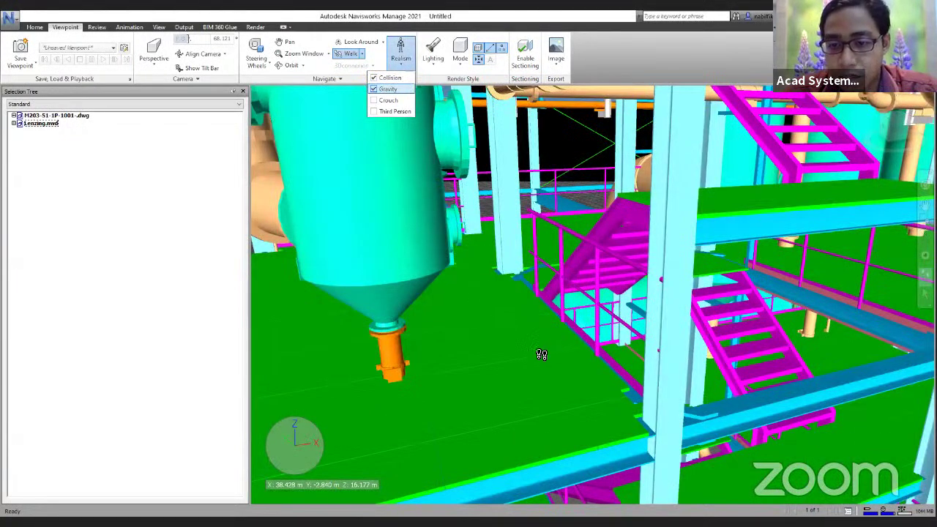
{"action": "left_click", "coordinate": [502, 334]}
{"action": "left_click", "coordinate": [515, 290]}
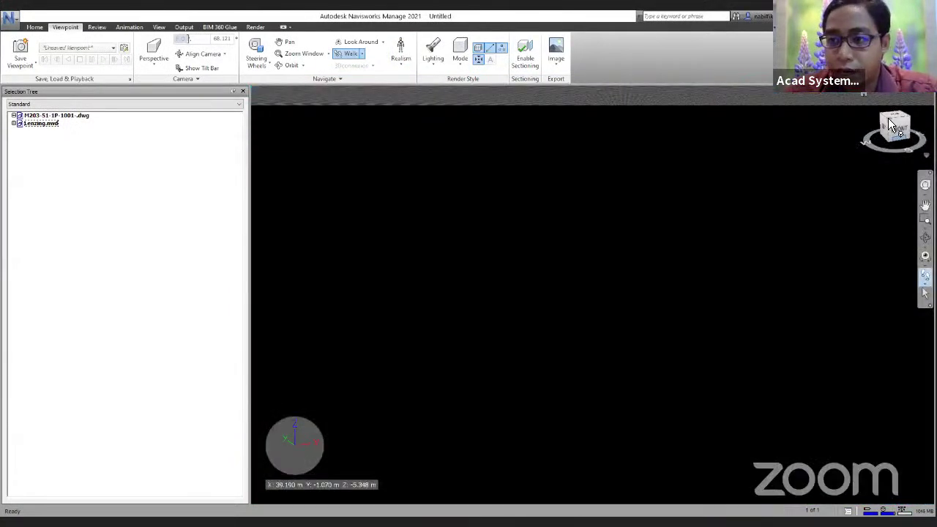
- Restore the home view of the combined models, and switch to AutoCAD Plant 3D
{"action": "left_click_drag", "start_coordinate": [889, 119], "coordinate": [875, 120]}
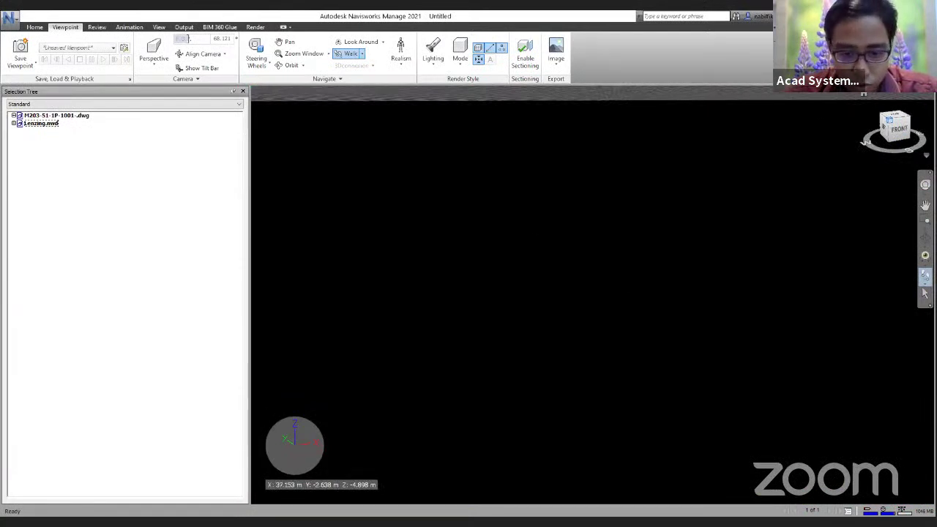
{"action": "key", "text": "Home"}
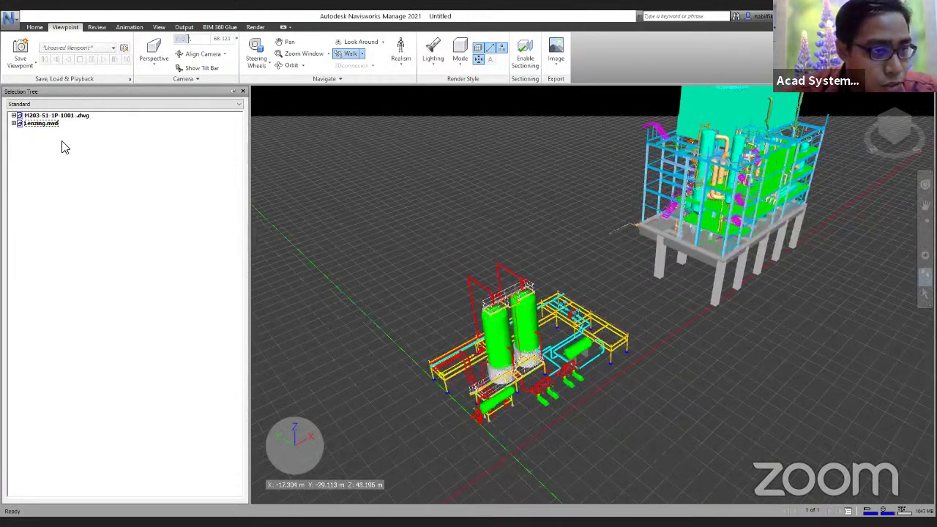
{"action": "key", "text": "alt+Tab"}
{"action": "left_click", "coordinate": [51, 120]}
{"action": "key", "text": "Return"}
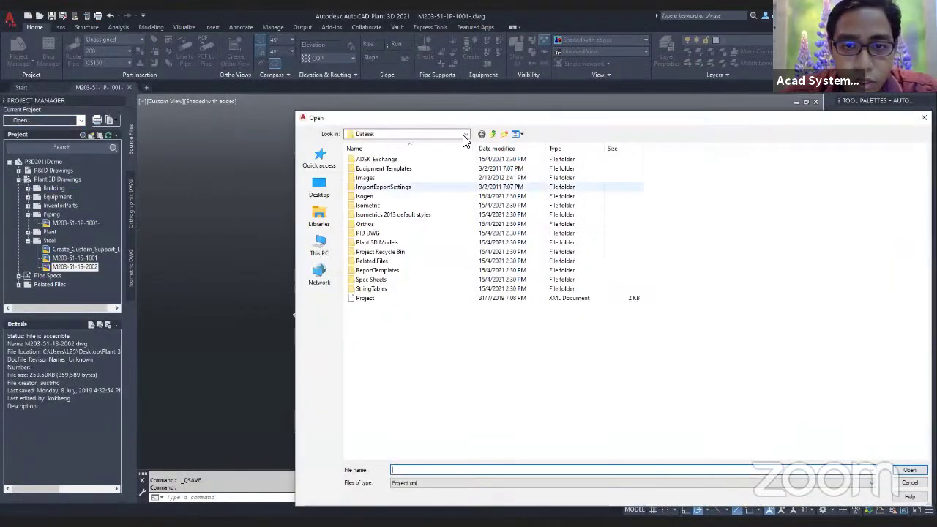
{"action": "left_click", "coordinate": [493, 136]}
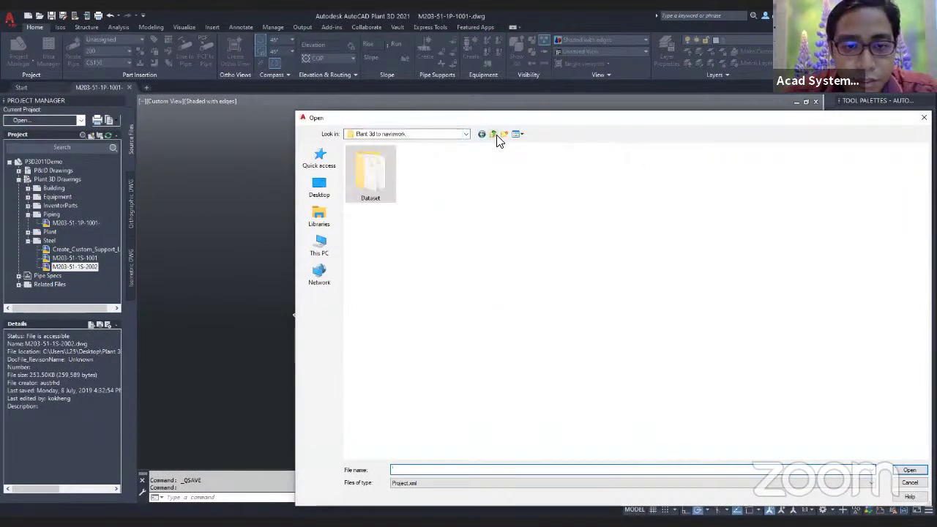
{"action": "left_click", "coordinate": [495, 135]}
{"action": "double_click", "coordinate": [730, 211]}
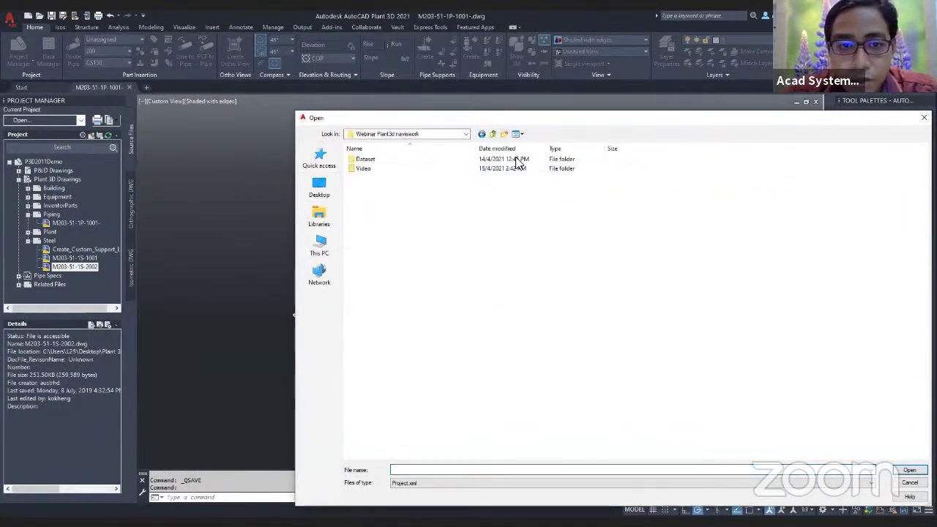
{"action": "double_click", "coordinate": [377, 162]}
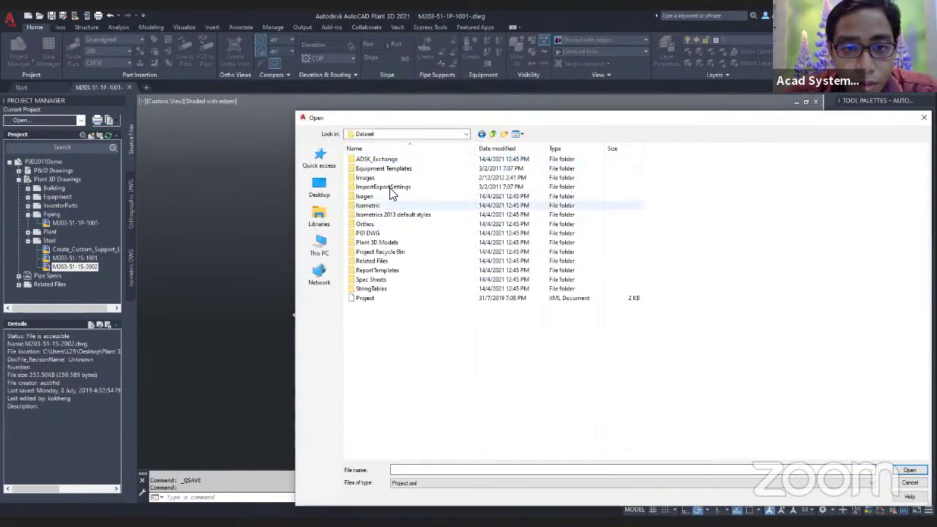
{"action": "double_click", "coordinate": [377, 243]}
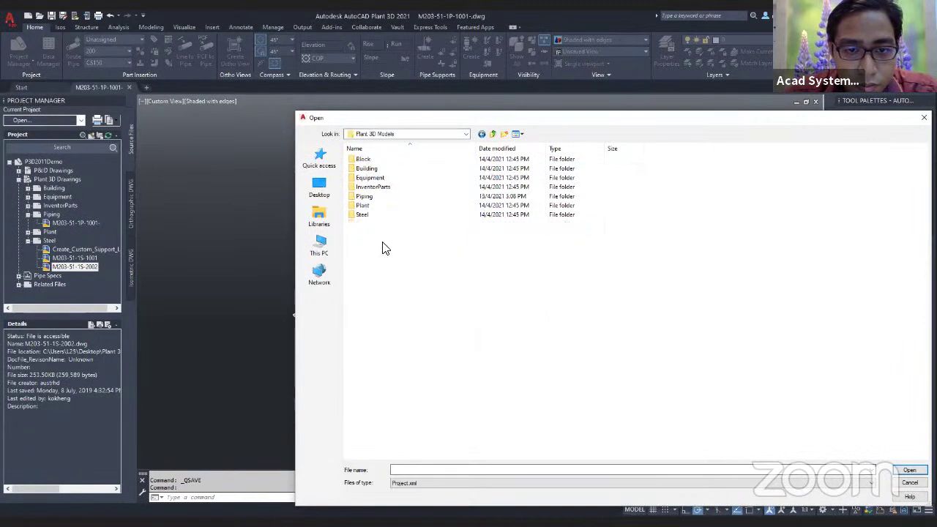
{"action": "double_click", "coordinate": [375, 196]}
{"action": "left_click", "coordinate": [483, 482]}
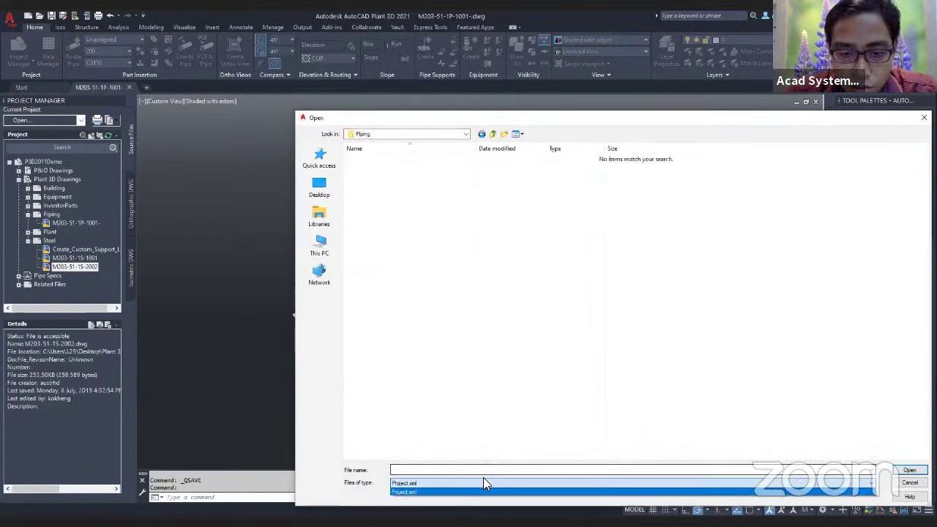
{"action": "left_click", "coordinate": [908, 488]}
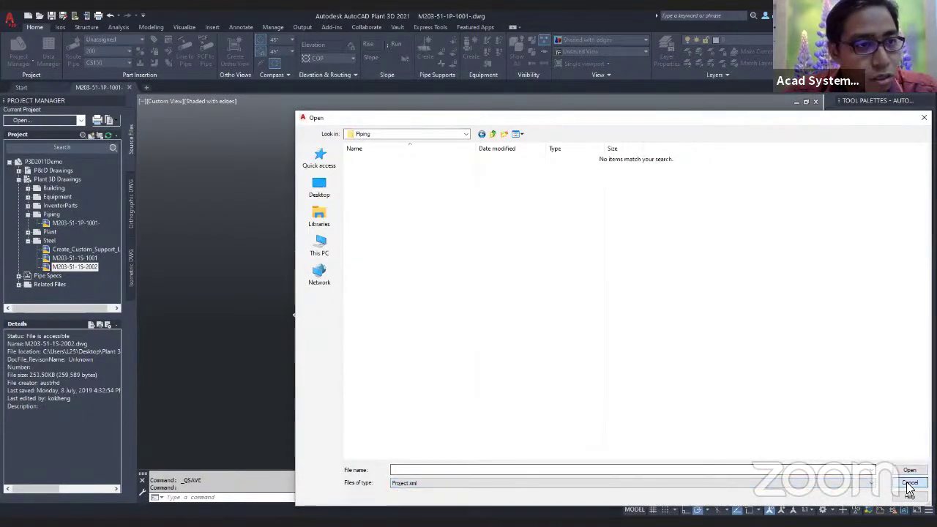
{"action": "left_click", "coordinate": [910, 483]}
- Open the Project file from the Dataset folder inside the desktop's Webinar Plant3d naviswork folder as the current project
{"action": "left_click", "coordinate": [81, 119]}
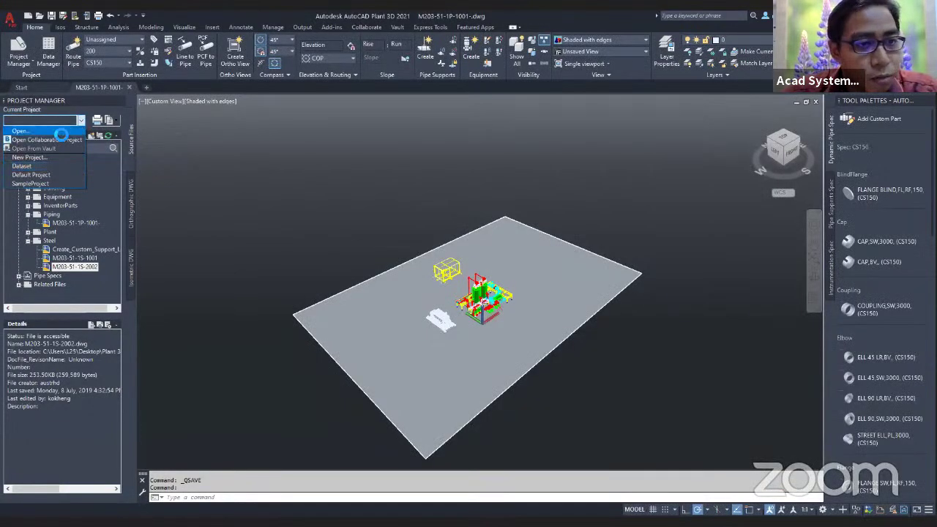
{"action": "left_click", "coordinate": [59, 131]}
{"action": "left_click", "coordinate": [495, 135]}
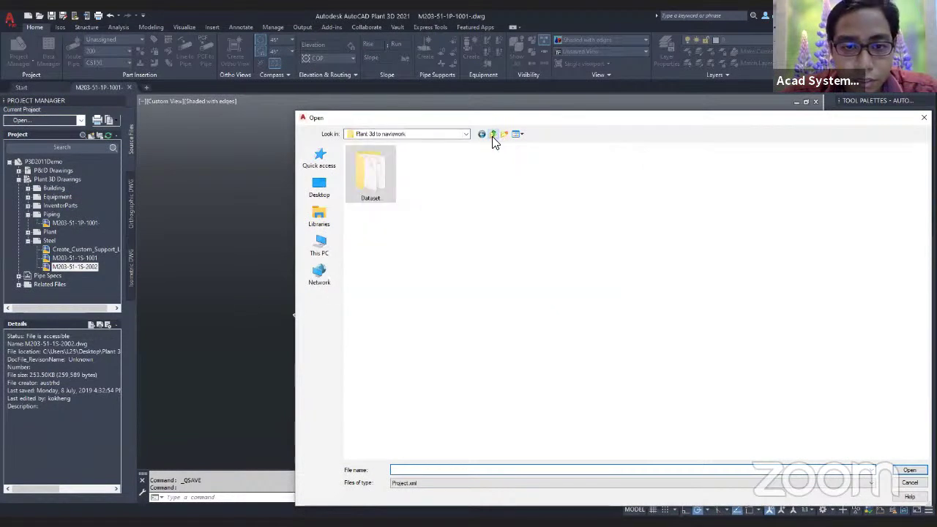
{"action": "left_click", "coordinate": [495, 135]}
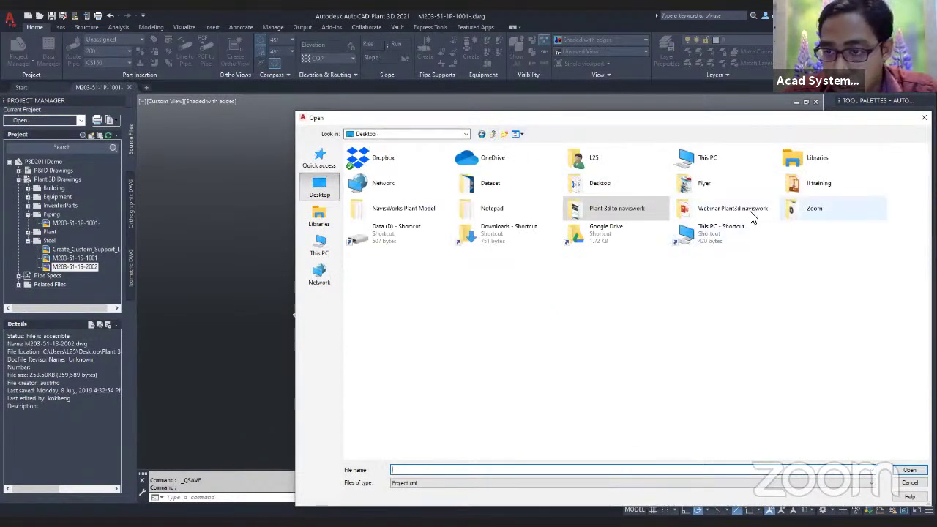
{"action": "double_click", "coordinate": [753, 210]}
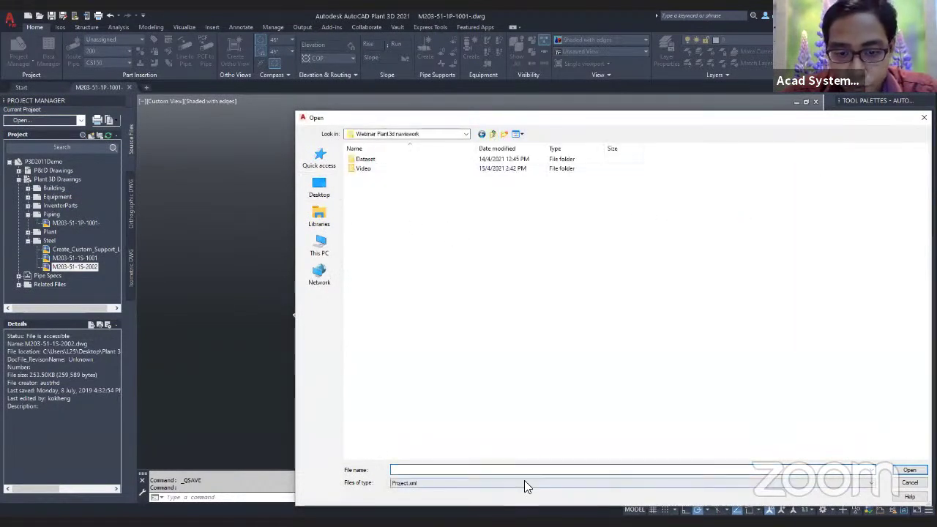
{"action": "left_click", "coordinate": [493, 134]}
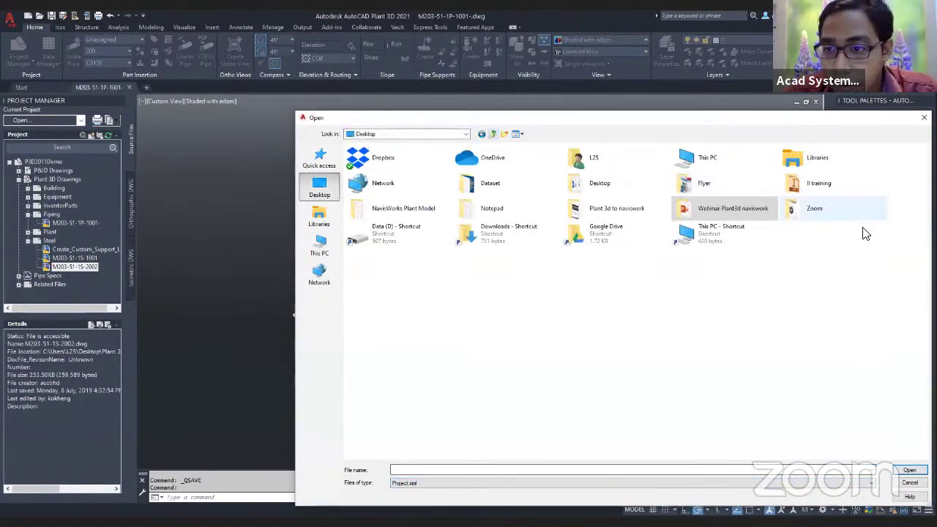
{"action": "double_click", "coordinate": [762, 212]}
{"action": "double_click", "coordinate": [429, 161]}
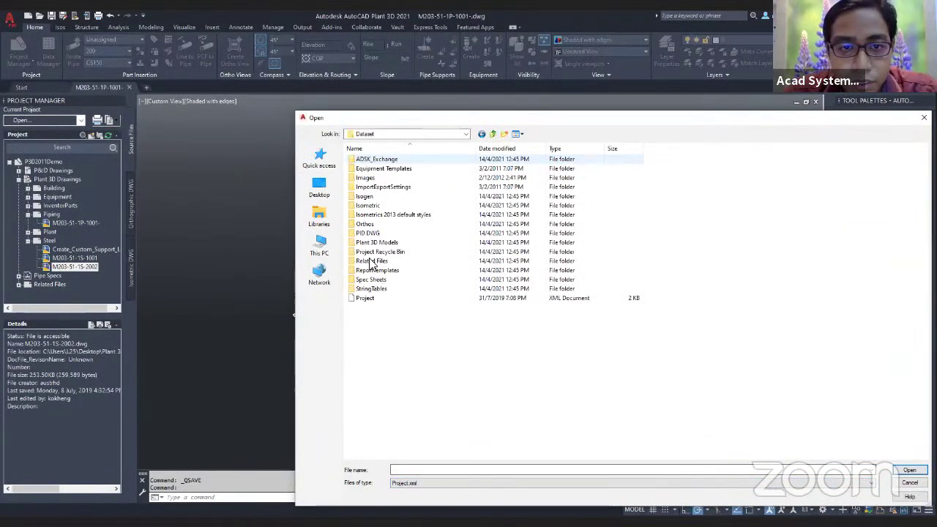
{"action": "left_click", "coordinate": [353, 300]}
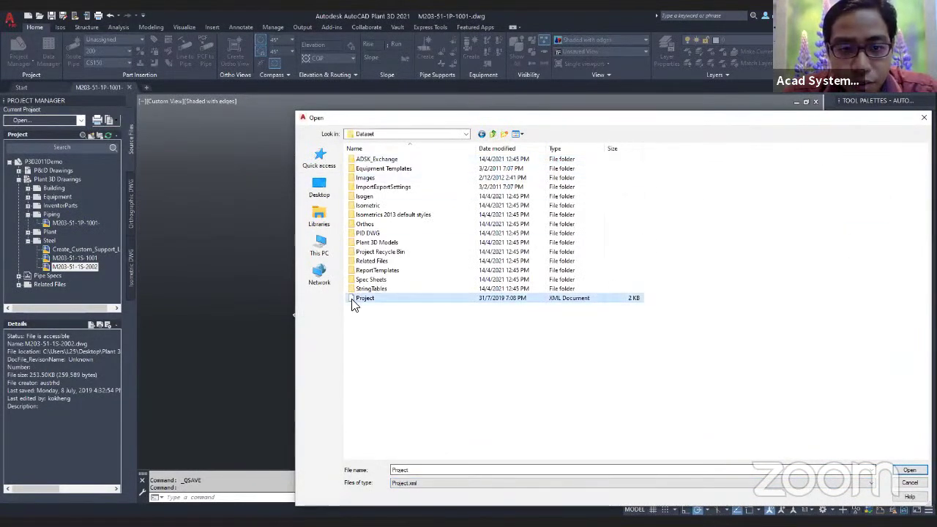
{"action": "key", "text": "Return"}
{"action": "left_click", "coordinate": [489, 284]}
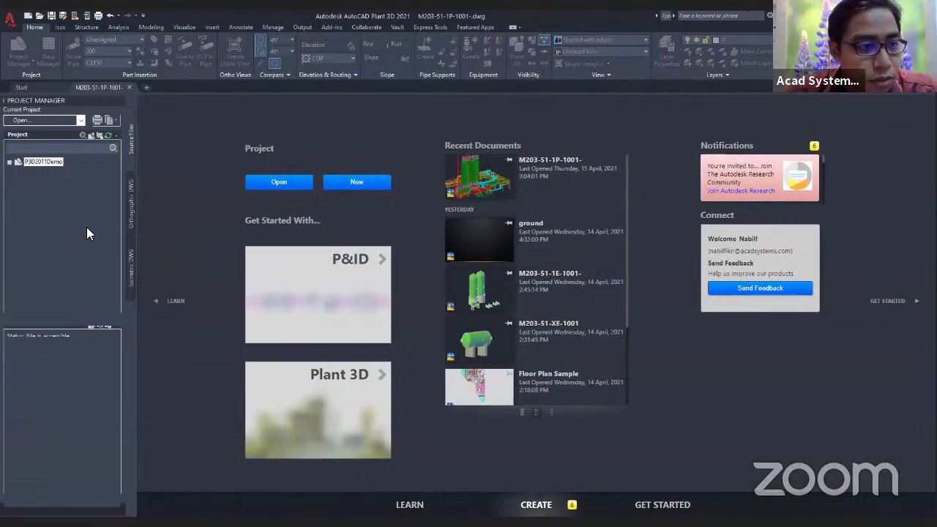
- Open the M203-51-1P-1001- drawing from the project's Piping folder under Plant 3D Drawings
{"action": "left_click", "coordinate": [18, 180]}
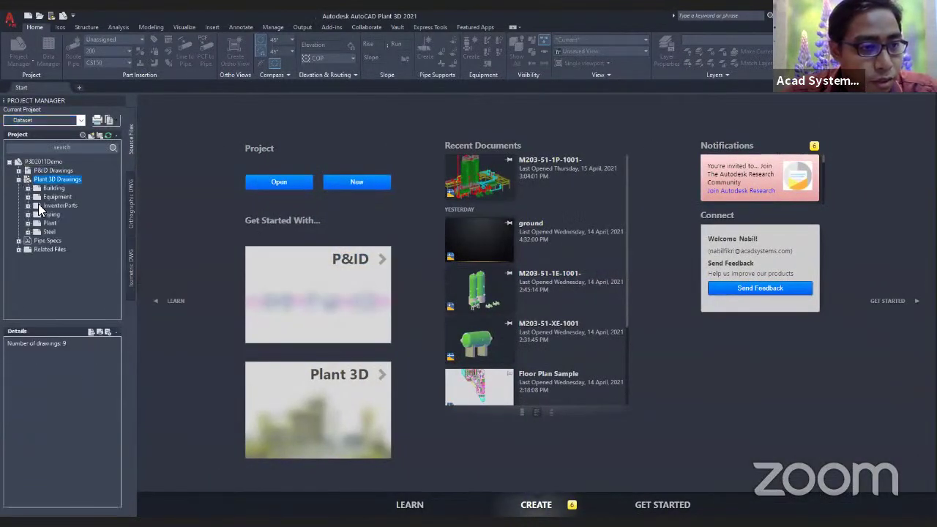
{"action": "left_click", "coordinate": [28, 213]}
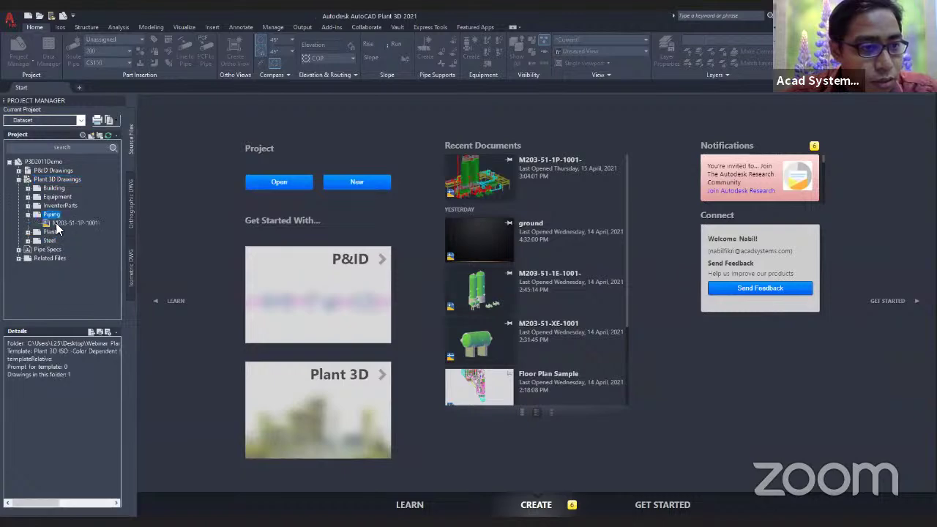
{"action": "left_click", "coordinate": [56, 223]}
{"action": "double_click", "coordinate": [55, 223]}
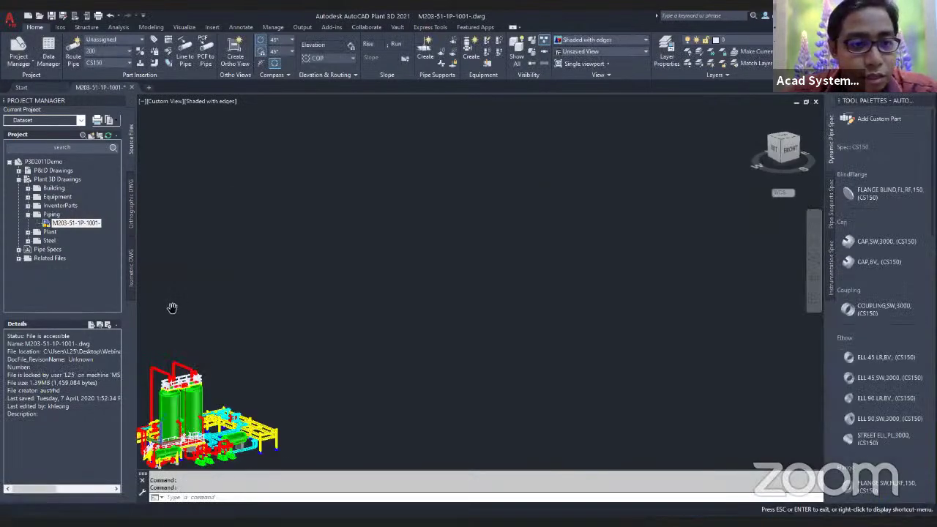
{"action": "middle_click_drag", "start_coordinate": [174, 309], "coordinate": [376, 200]}
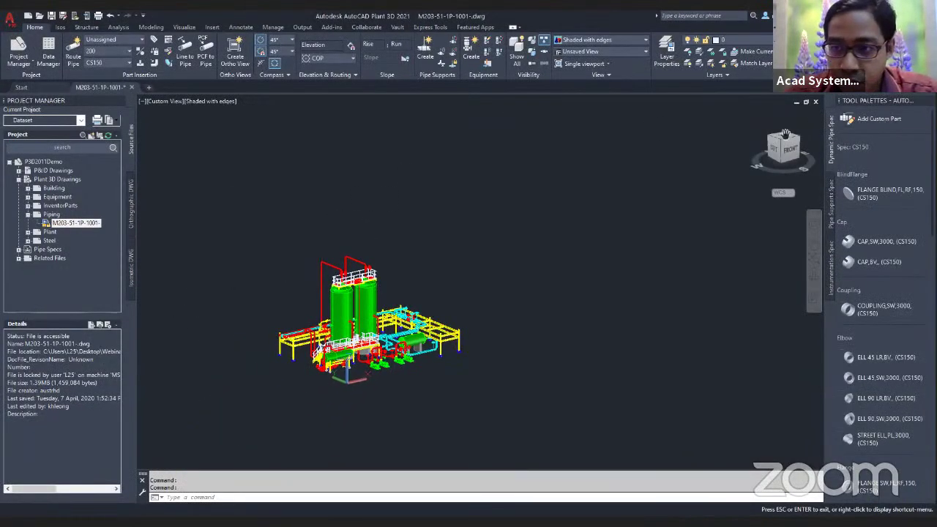
- Convert an Inventor equipment model into plant equipment of type Vessel, placed on open ground west of the existing plant
{"action": "left_click", "coordinate": [484, 67]}
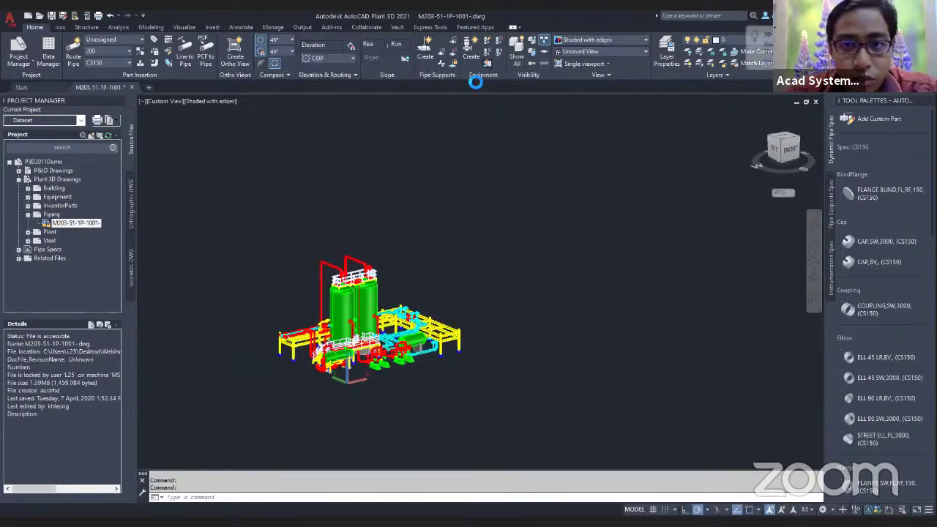
{"action": "left_click", "coordinate": [422, 197]}
{"action": "double_click", "coordinate": [421, 198]}
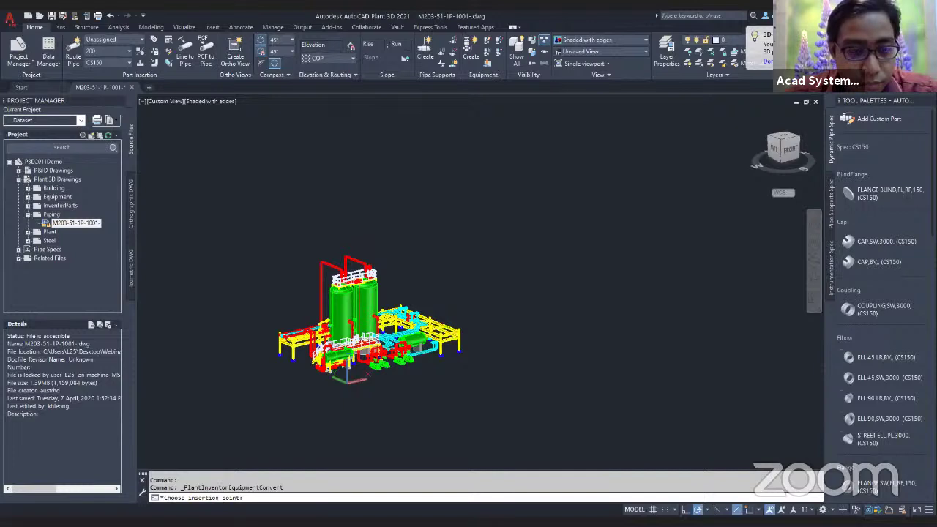
{"action": "left_click", "coordinate": [236, 366]}
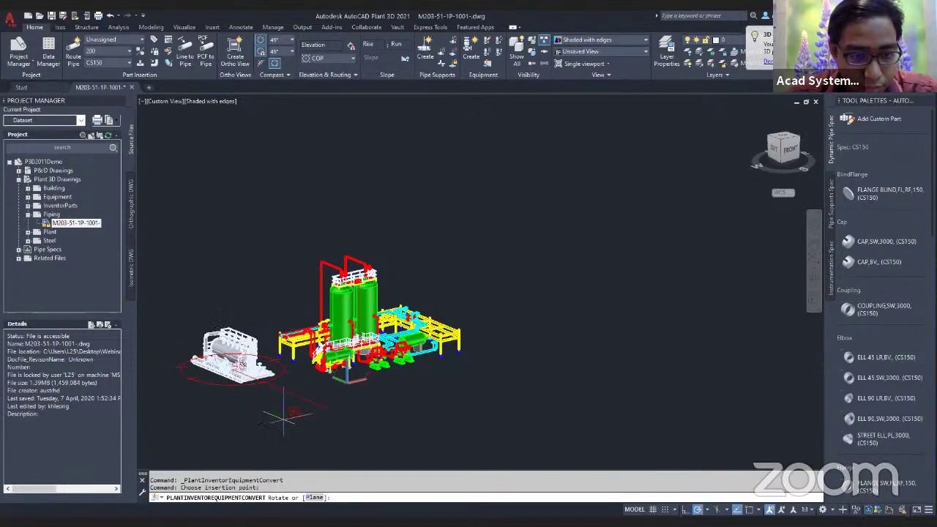
{"action": "left_click", "coordinate": [284, 420]}
{"action": "left_click", "coordinate": [80, 238]}
{"action": "left_click", "coordinate": [122, 265]}
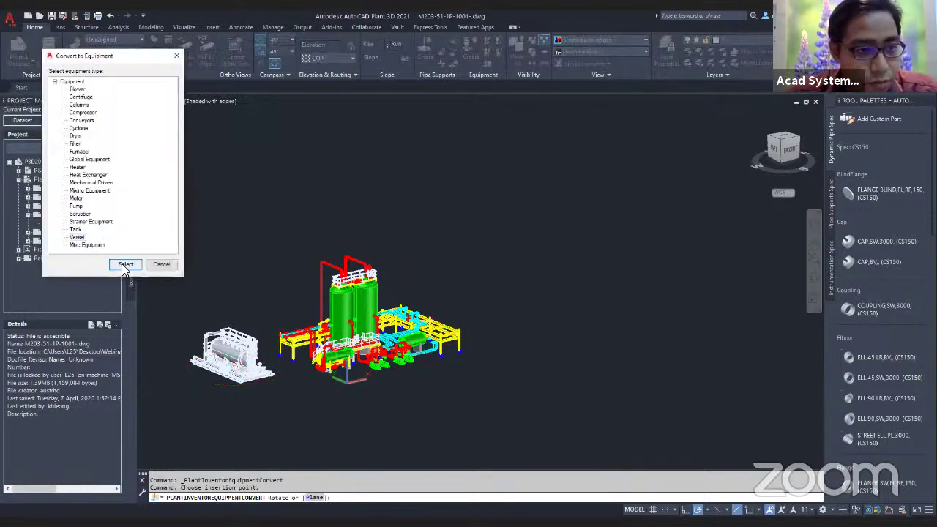
{"action": "left_click", "coordinate": [124, 265]}
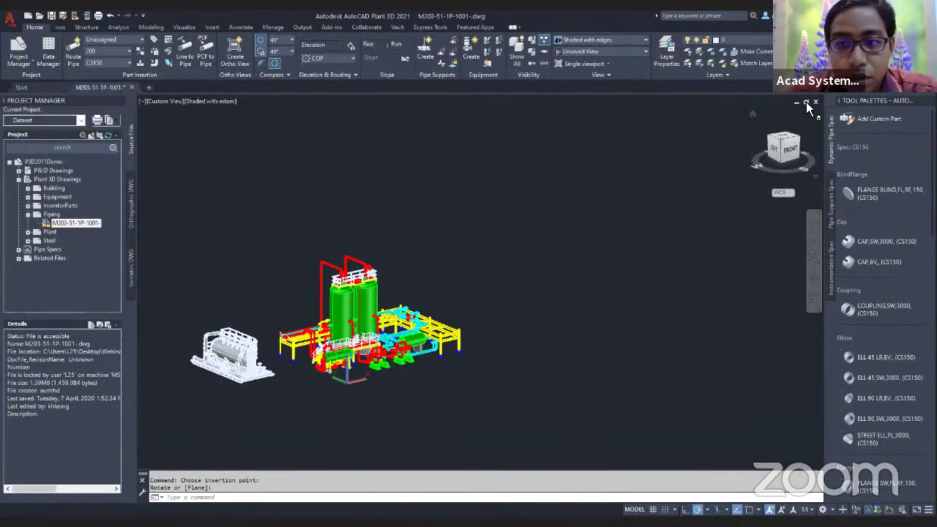
- Show the plant in top view and bring up the structural modelling tools
{"action": "left_click", "coordinate": [784, 139]}
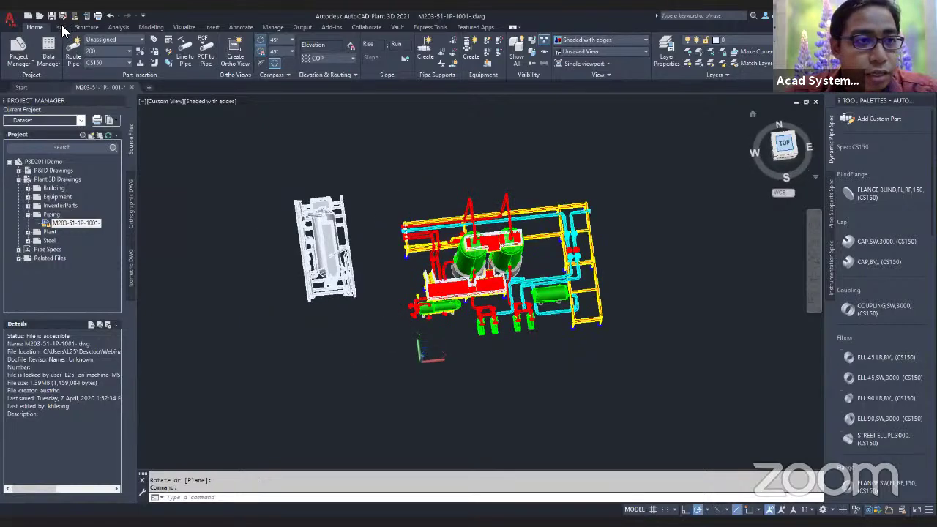
{"action": "left_click", "coordinate": [86, 27]}
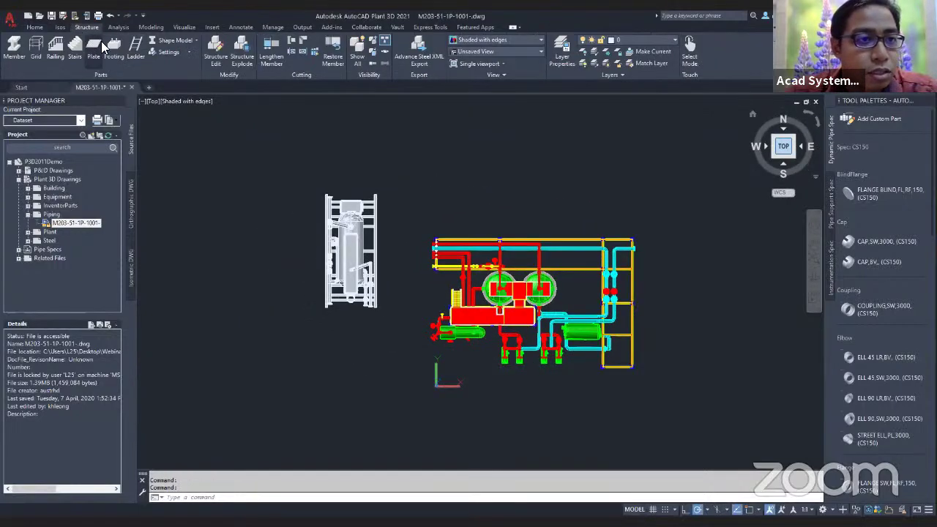
{"action": "left_click", "coordinate": [93, 48]}
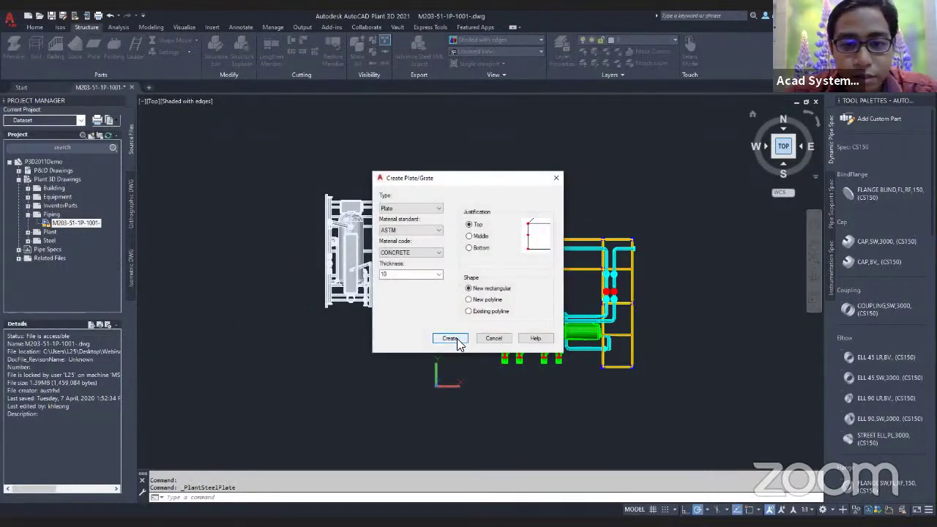
{"action": "left_click", "coordinate": [449, 338]}
{"action": "left_click", "coordinate": [259, 151]}
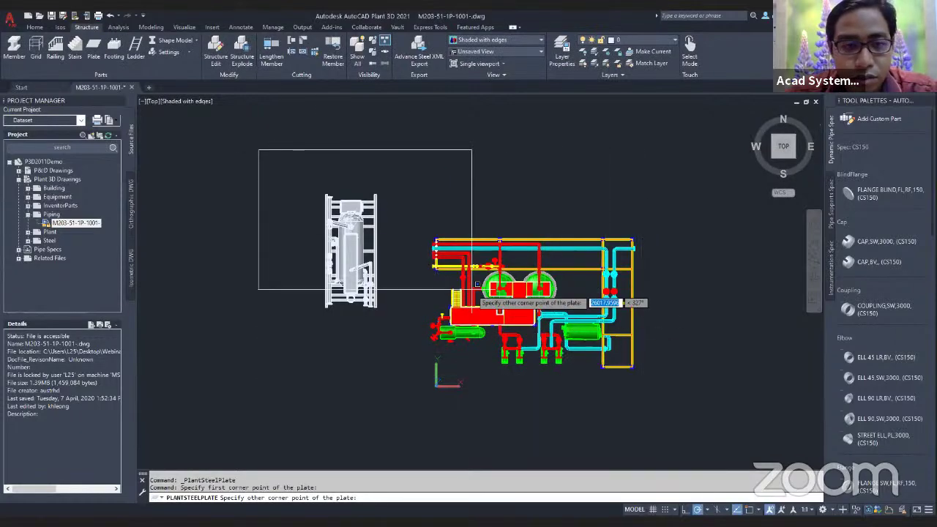
{"action": "key", "text": "Escape"}
- Create a rectangular ASTM CONCRETE plate, thickness 10 with top justification, reaching around both the new vessel and the whole plant
{"action": "left_click", "coordinate": [98, 51]}
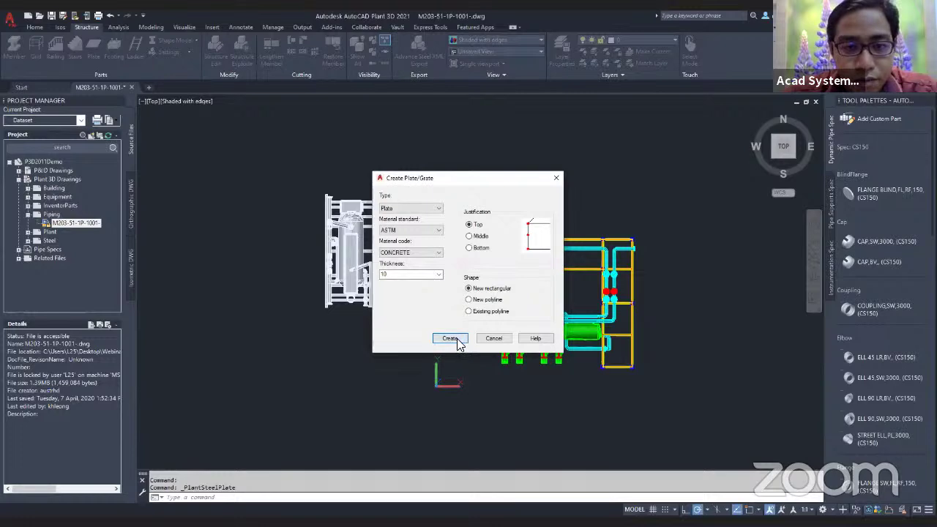
{"action": "left_click", "coordinate": [457, 345]}
{"action": "left_click", "coordinate": [256, 137]}
{"action": "scroll", "coordinate": [671, 432], "scroll_direction": "down", "scroll_amount": 3}
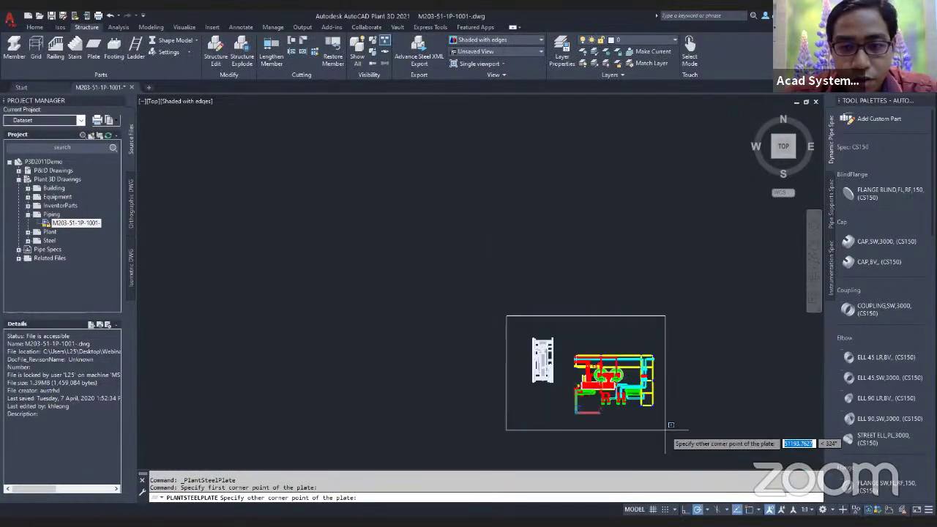
{"action": "left_click", "coordinate": [694, 453]}
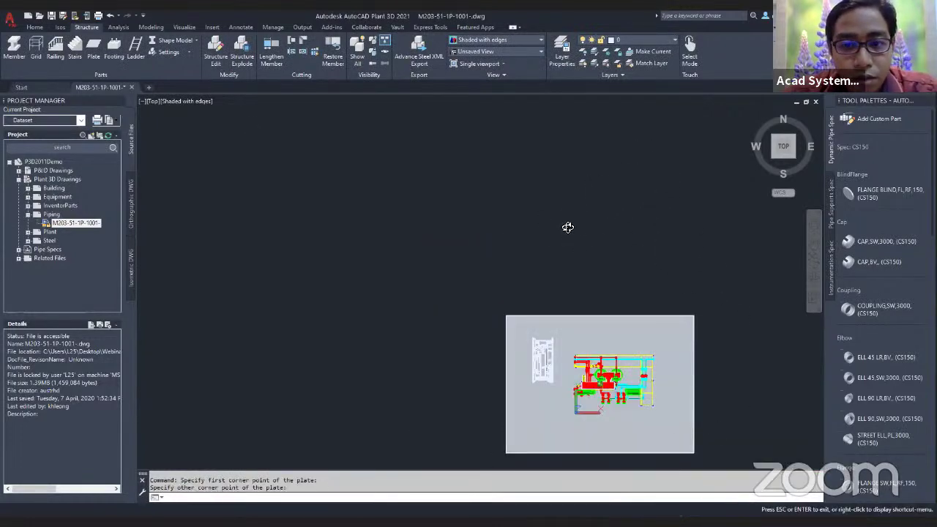
{"action": "middle_click_drag", "start_coordinate": [568, 227], "coordinate": [588, 164], "text": "shift"}
{"action": "scroll", "coordinate": [444, 268], "scroll_direction": "down", "scroll_amount": 2}
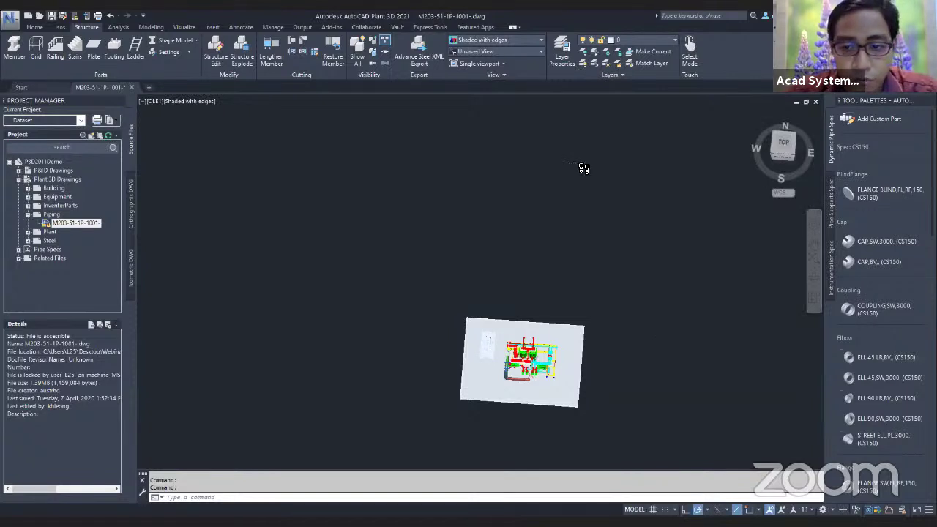
- Switch to Navisworks and refresh the combined models to bring in the changes from the M203-51-1P-1001- drawing
{"action": "key", "text": "alt+Tab"}
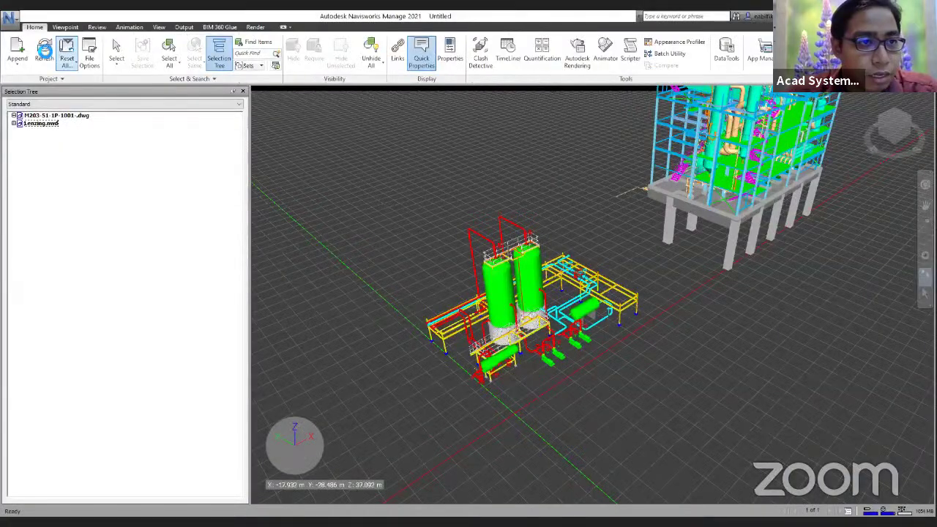
{"action": "left_click", "coordinate": [44, 48]}
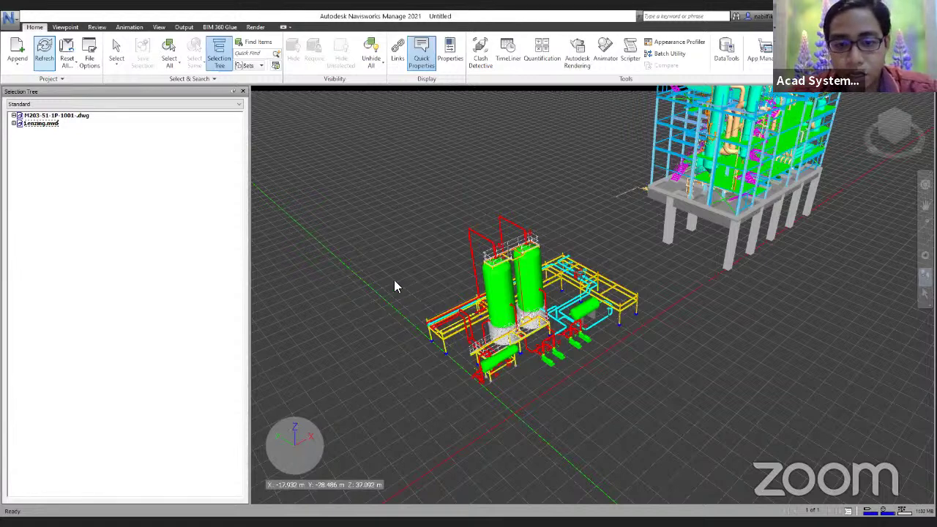
{"action": "middle_click_drag", "start_coordinate": [392, 315], "coordinate": [423, 256]}
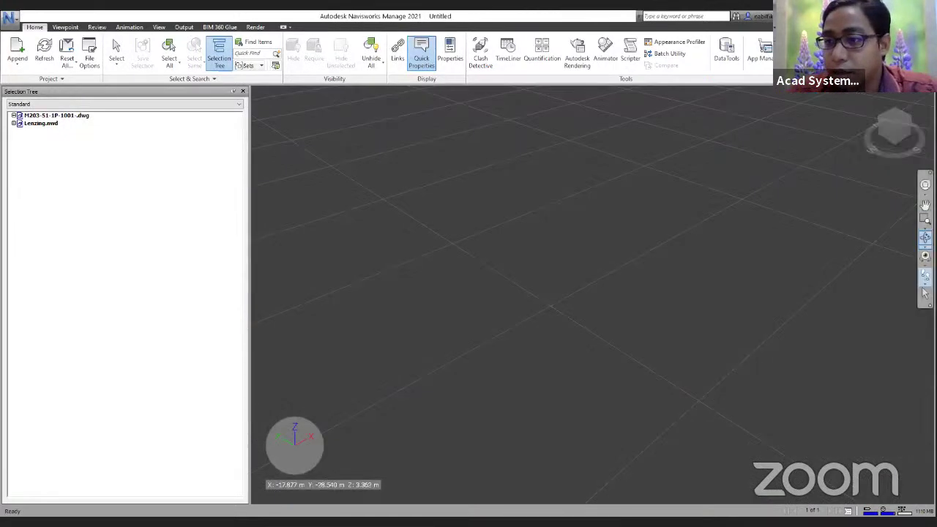
- Examine the refreshed ground plate and the pump area of the plant from above
{"action": "left_click", "coordinate": [925, 239]}
{"action": "scroll", "coordinate": [489, 291], "scroll_direction": "down", "scroll_amount": 1}
{"action": "left_click_drag", "start_coordinate": [490, 290], "coordinate": [689, 195]}
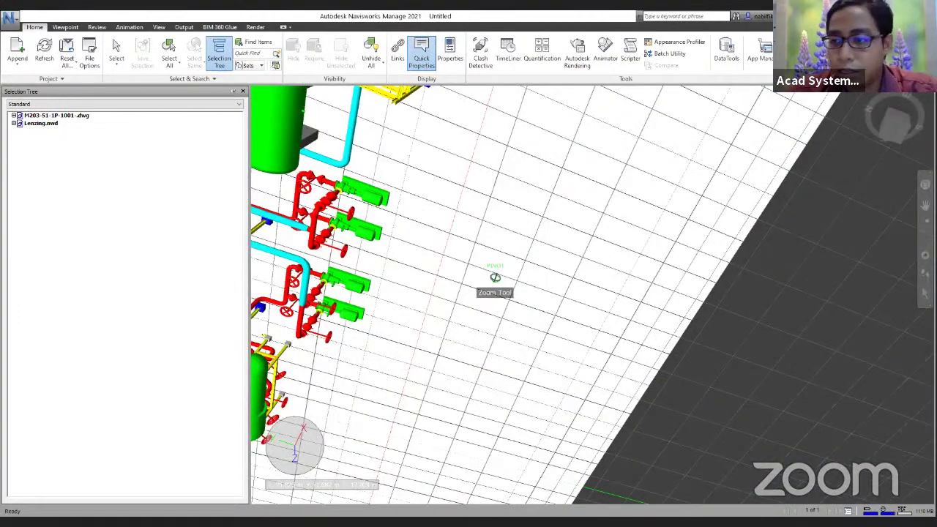
{"action": "left_click", "coordinate": [924, 251]}
{"action": "left_click_drag", "start_coordinate": [688, 218], "coordinate": [768, 271]}
{"action": "scroll", "coordinate": [765, 270], "scroll_direction": "up", "scroll_amount": 1}
{"action": "scroll", "coordinate": [755, 265], "scroll_direction": "down", "scroll_amount": 3}
{"action": "scroll", "coordinate": [746, 257], "scroll_direction": "down", "scroll_amount": 5}
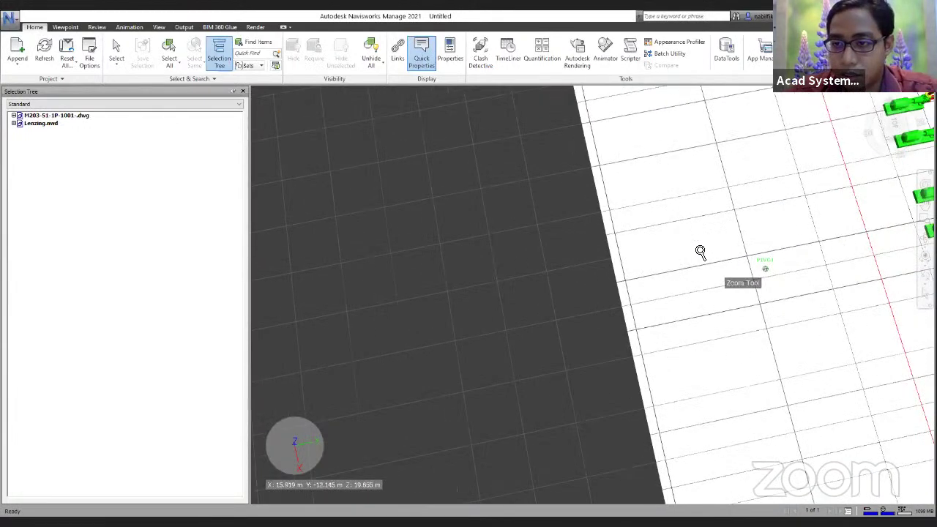
{"action": "middle_click_drag", "start_coordinate": [700, 251], "coordinate": [579, 293]}
{"action": "middle_click_drag", "start_coordinate": [734, 246], "coordinate": [692, 274]}
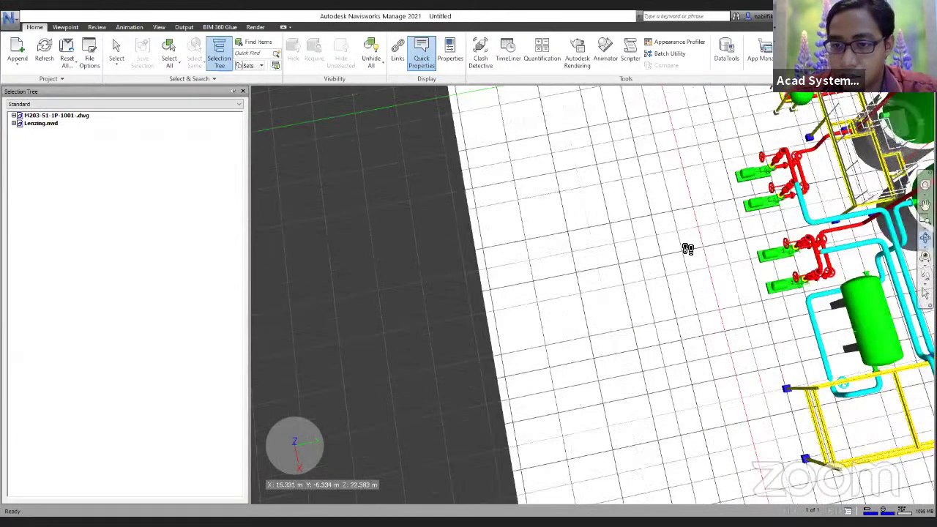
{"action": "scroll", "coordinate": [684, 215], "scroll_direction": "up", "scroll_amount": 2}
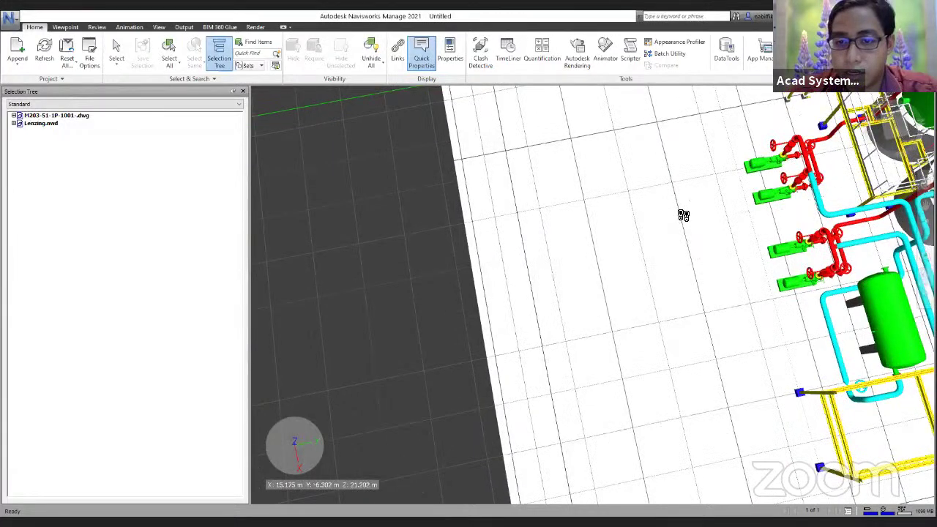
{"action": "scroll", "coordinate": [684, 198], "scroll_direction": "up", "scroll_amount": 6}
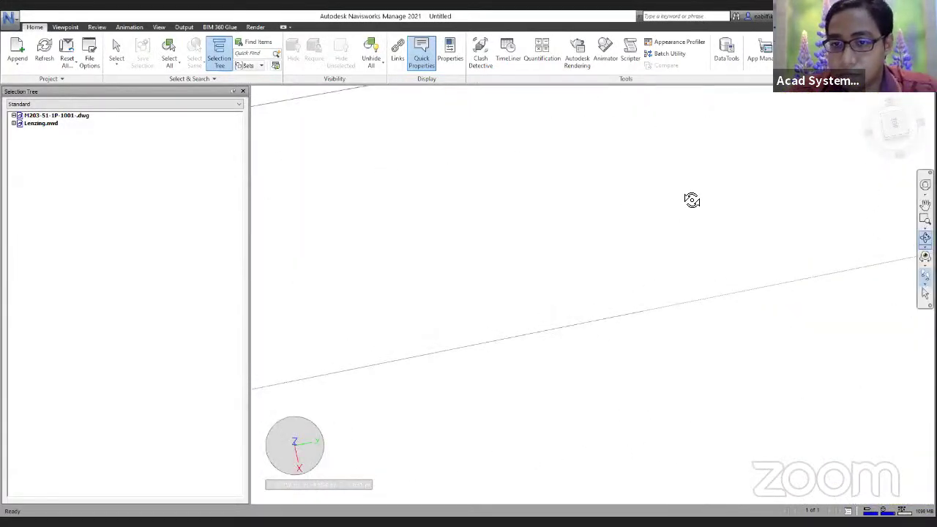
- Bring the view down to ground level and walk across the plate past the pumps to the yellow steel supports
{"action": "left_click_drag", "start_coordinate": [692, 200], "coordinate": [725, 424]}
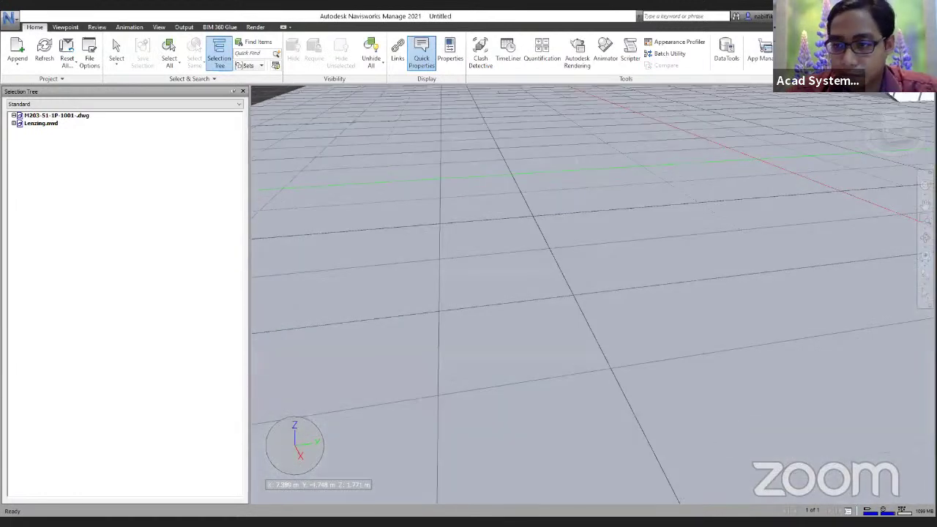
{"action": "scroll", "coordinate": [507, 317], "scroll_direction": "up", "scroll_amount": 3}
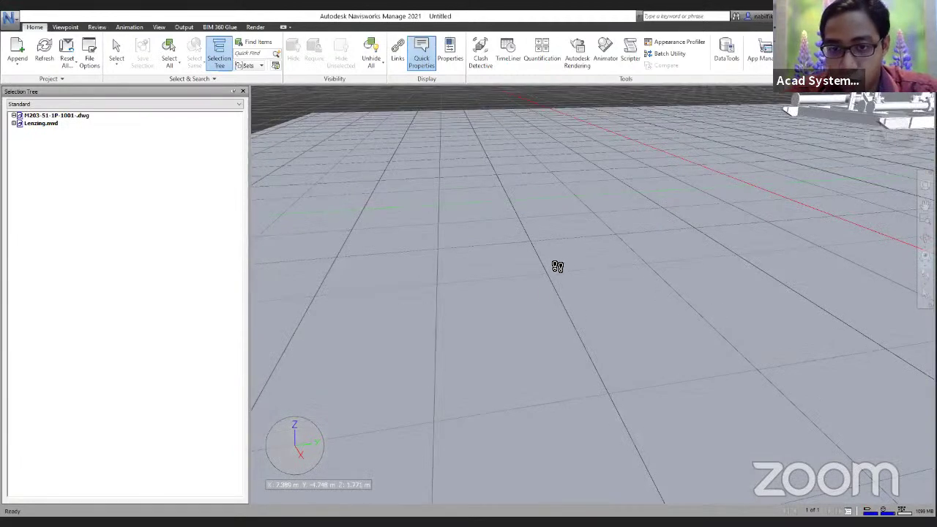
{"action": "left_click_drag", "start_coordinate": [558, 267], "coordinate": [662, 259]}
{"action": "left_click_drag", "start_coordinate": [705, 287], "coordinate": [582, 236]}
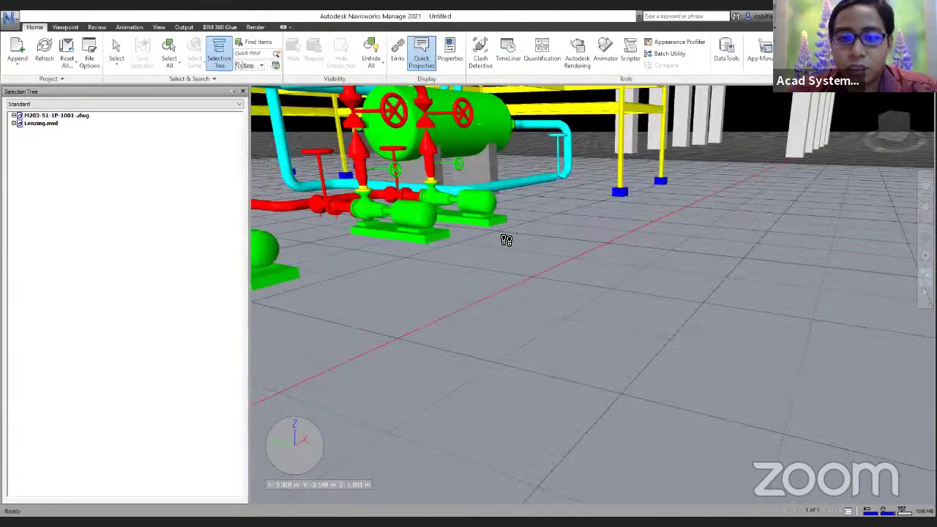
{"action": "left_click_drag", "start_coordinate": [505, 236], "coordinate": [924, 248]}
- Turn on the third-person avatar and walk it around the yellow pipe rack towards the grey vessel
{"action": "left_click", "coordinate": [925, 284]}
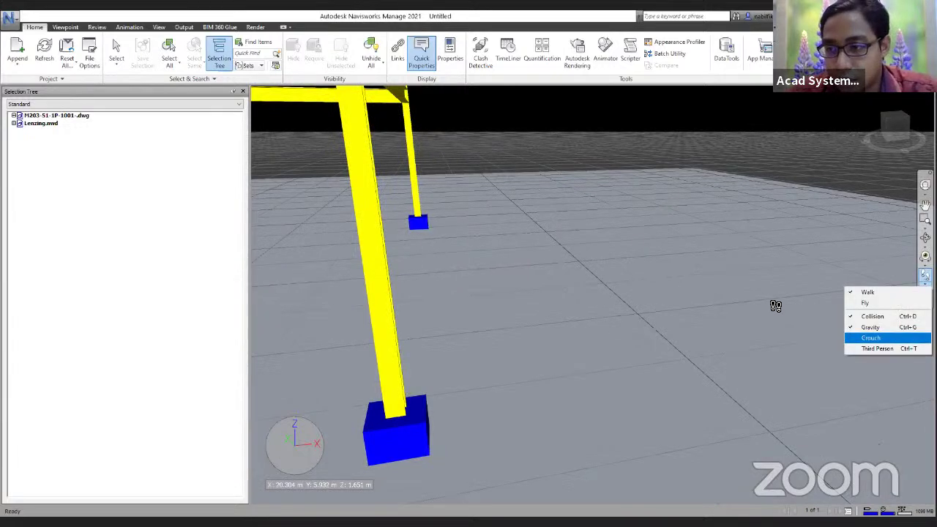
{"action": "left_click", "coordinate": [877, 348]}
{"action": "left_click_drag", "start_coordinate": [756, 357], "coordinate": [567, 309]}
{"action": "left_click_drag", "start_coordinate": [526, 284], "coordinate": [900, 342]}
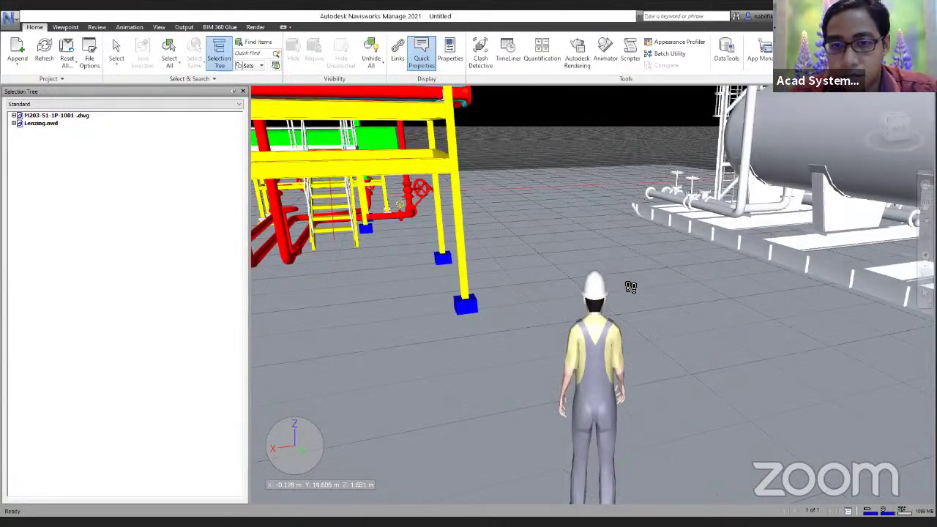
- Turn off the third-person avatar and frame the grey vessel's skid and piping at eye level
{"action": "left_click", "coordinate": [925, 284]}
{"action": "left_click", "coordinate": [895, 347]}
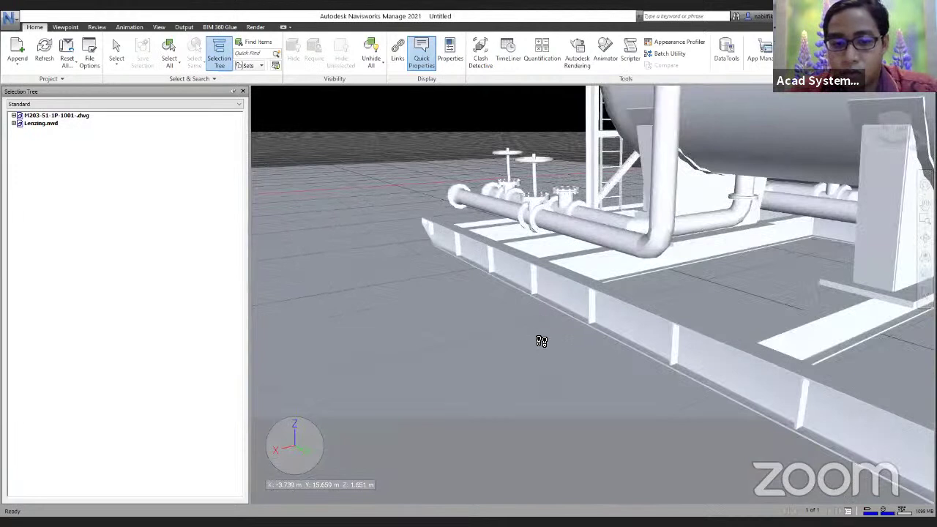
{"action": "left_click_drag", "start_coordinate": [443, 88], "coordinate": [620, 152]}
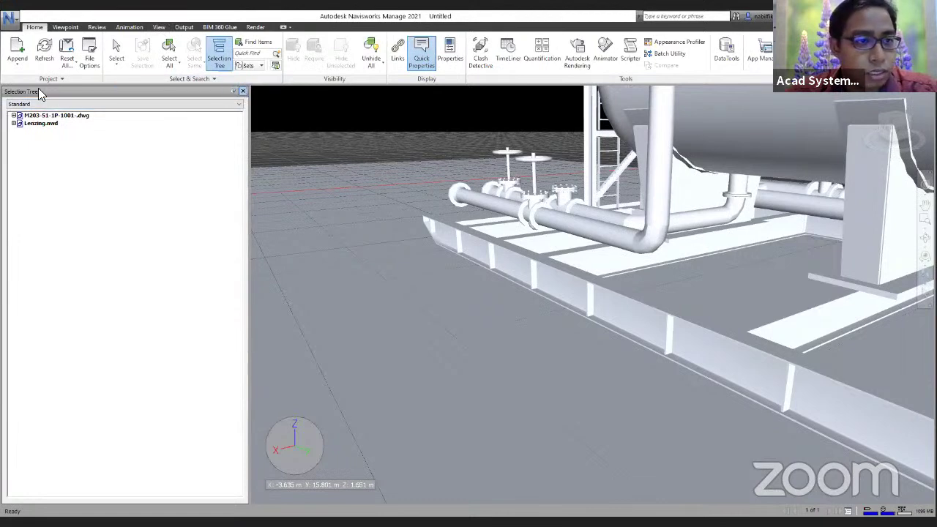
- Hide the selection tree, show the saved viewpoints list, and save the current view under the name vessel
{"action": "left_click", "coordinate": [243, 91]}
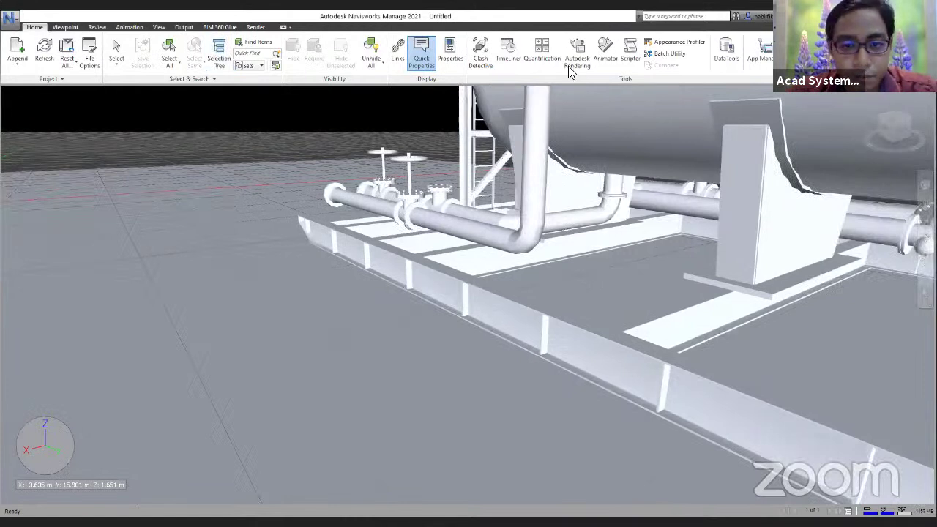
{"action": "left_click", "coordinate": [158, 28]}
{"action": "left_click", "coordinate": [359, 64]}
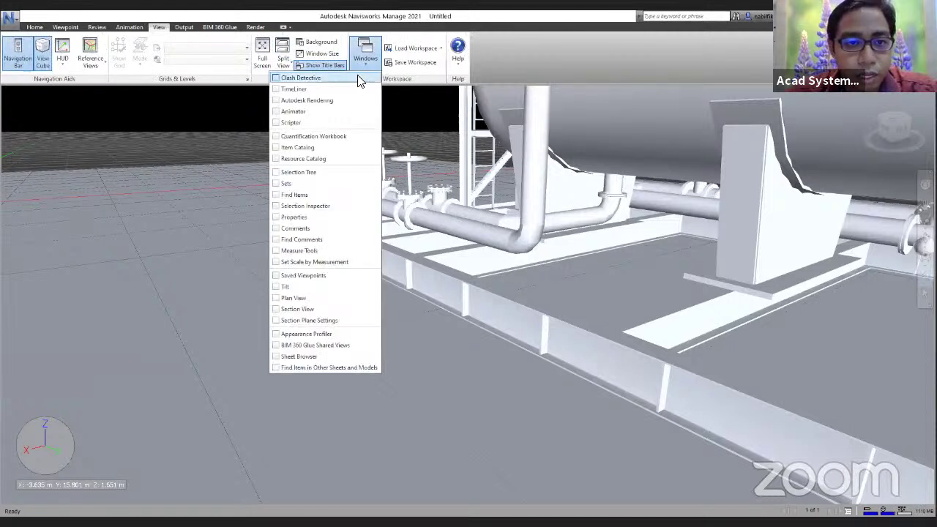
{"action": "left_click", "coordinate": [305, 276]}
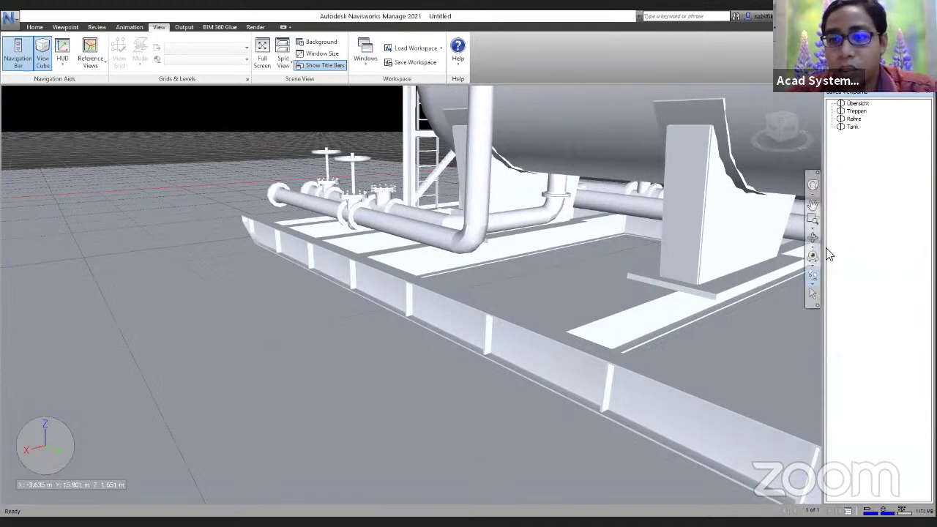
{"action": "right_click", "coordinate": [871, 184]}
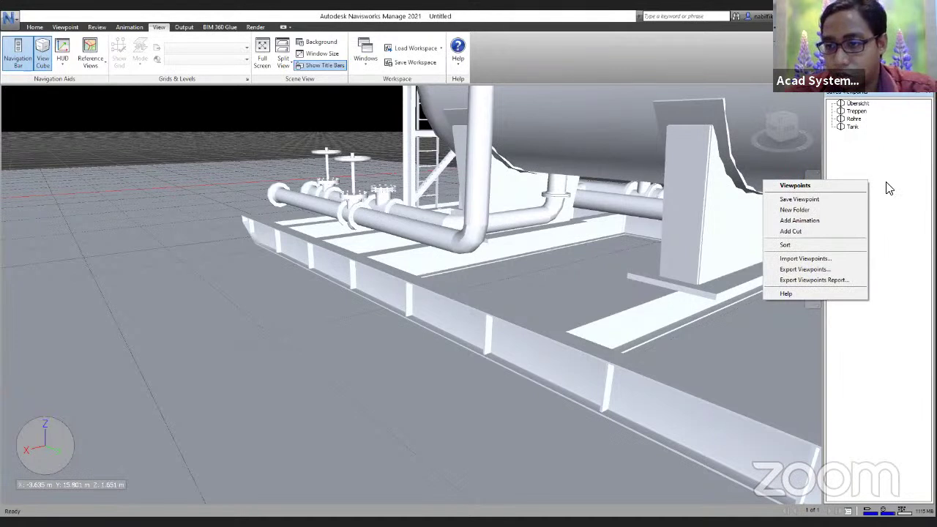
{"action": "left_click", "coordinate": [839, 206]}
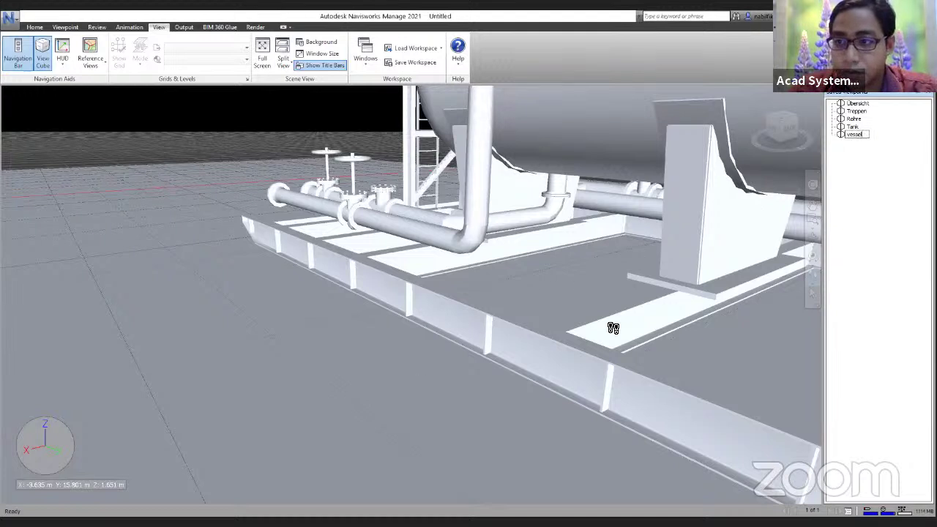
{"action": "key", "text": "Return"}
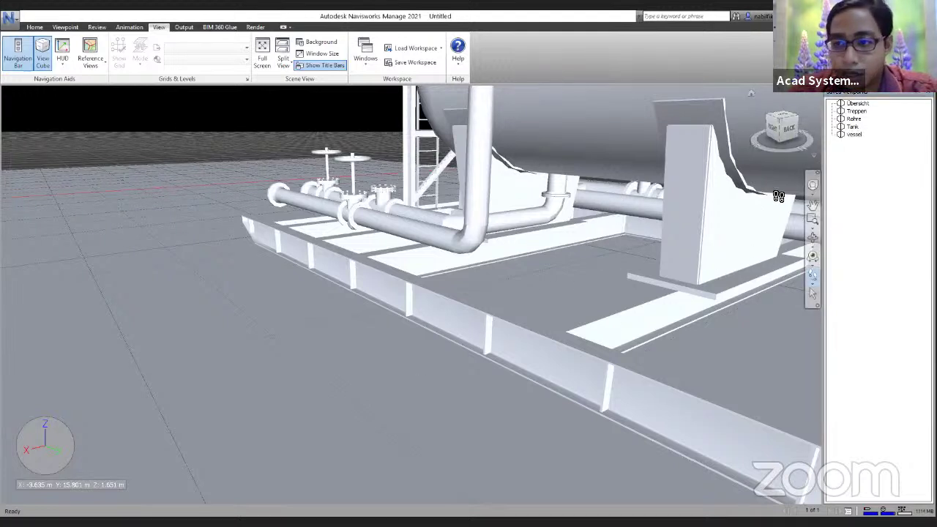
- Frame the two tall tanks, pipe rack and grey vessel from an elevated angle and save the viewpoint as rear
{"action": "left_click", "coordinate": [813, 244]}
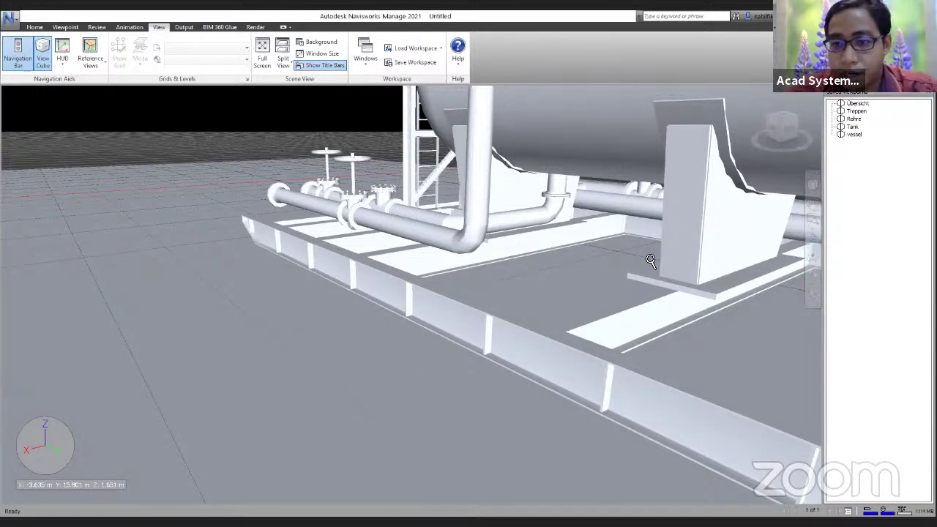
{"action": "left_click", "coordinate": [671, 248]}
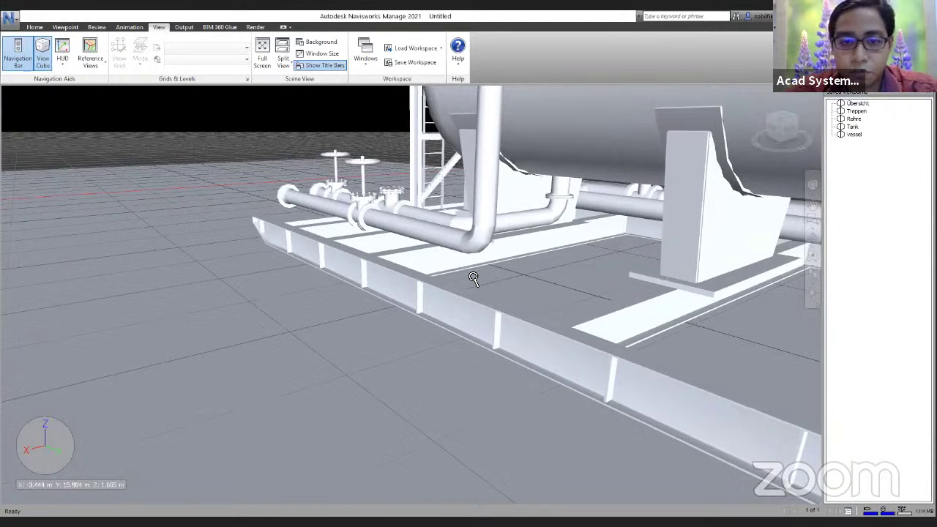
{"action": "middle_click_drag", "start_coordinate": [416, 274], "coordinate": [548, 251], "text": "shift"}
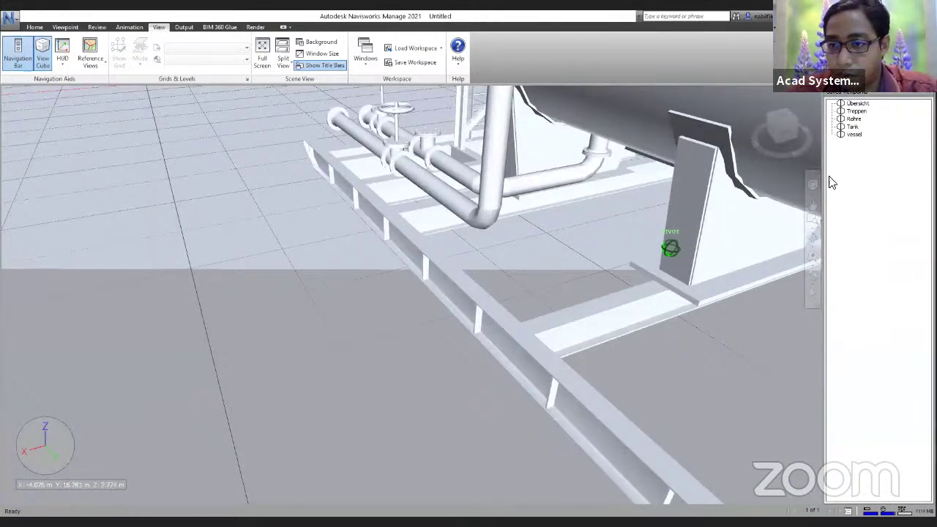
{"action": "key", "text": "ctrl+Home"}
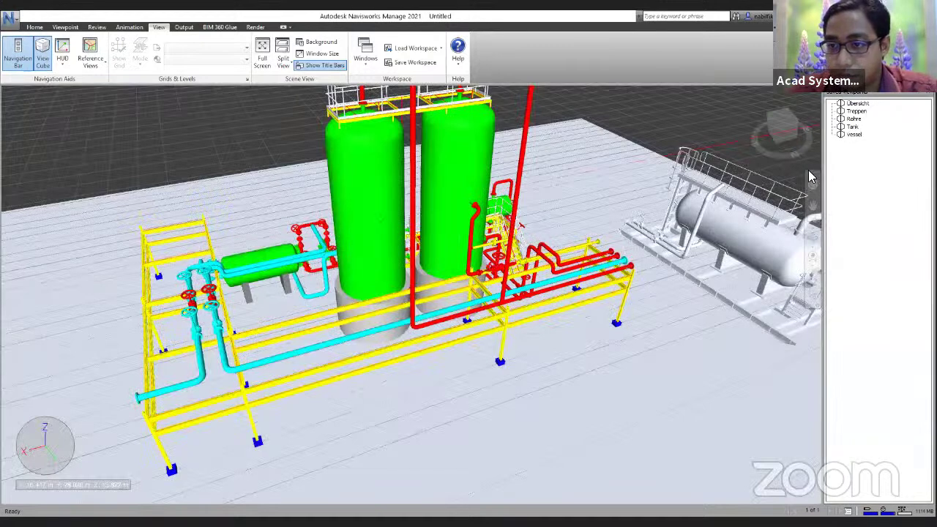
{"action": "middle_click_drag", "start_coordinate": [534, 259], "coordinate": [536, 240]}
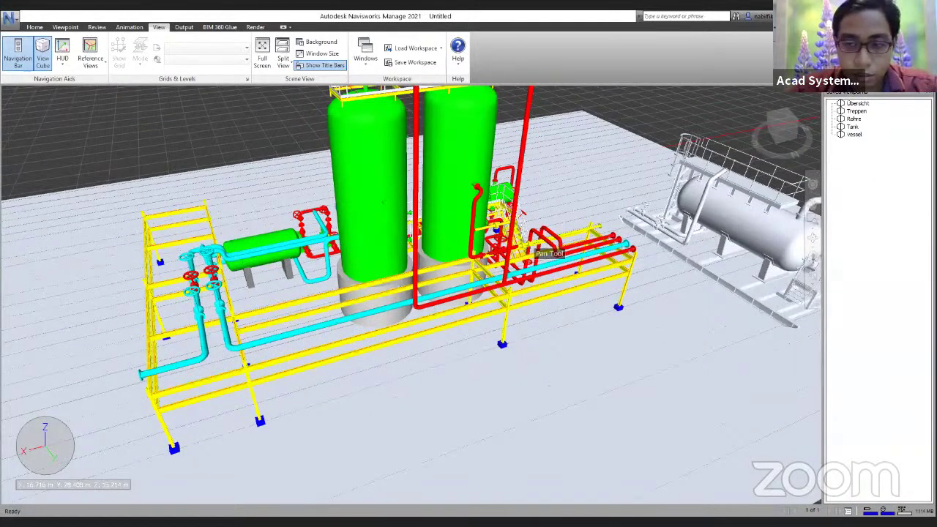
{"action": "right_click", "coordinate": [857, 149]}
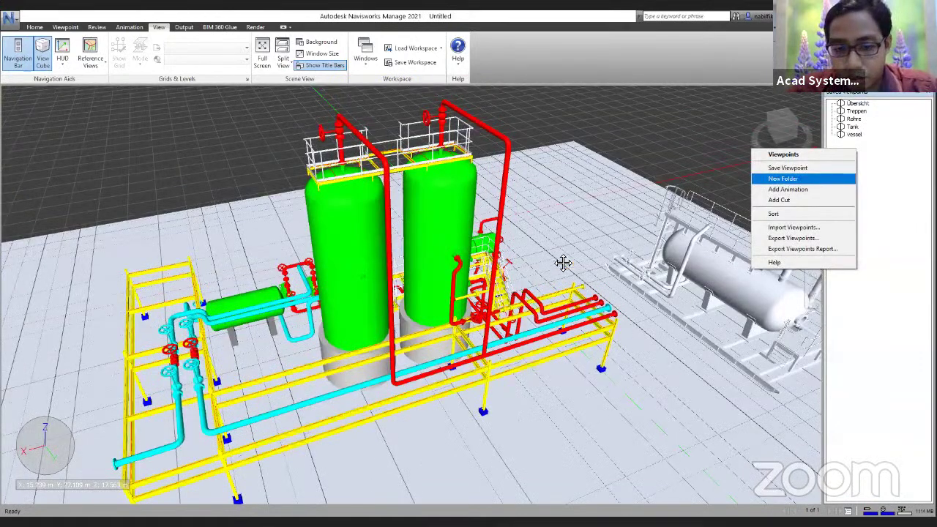
{"action": "key", "text": "Return"}
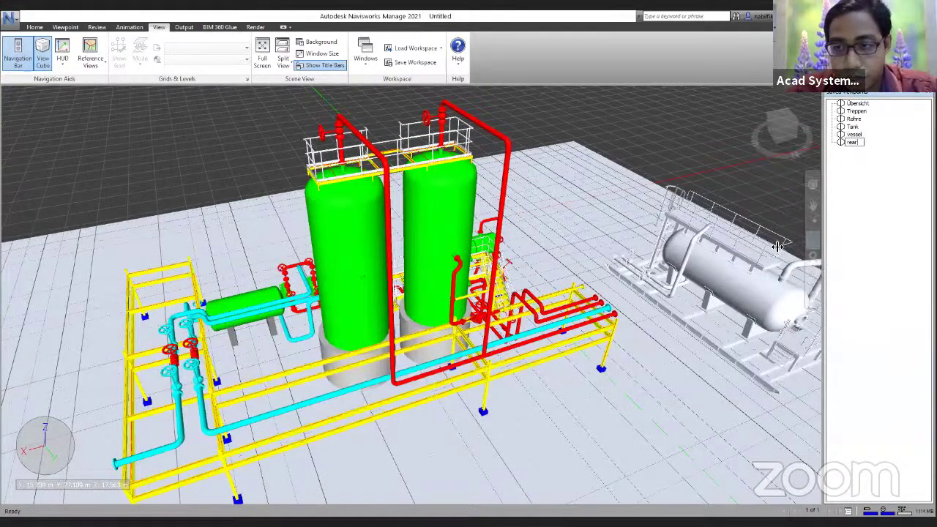
{"action": "key", "text": "Return"}
- Orbit round to the green pumps and save the view as a viewpoint named pump
{"action": "left_click_drag", "start_coordinate": [468, 212], "coordinate": [641, 192]}
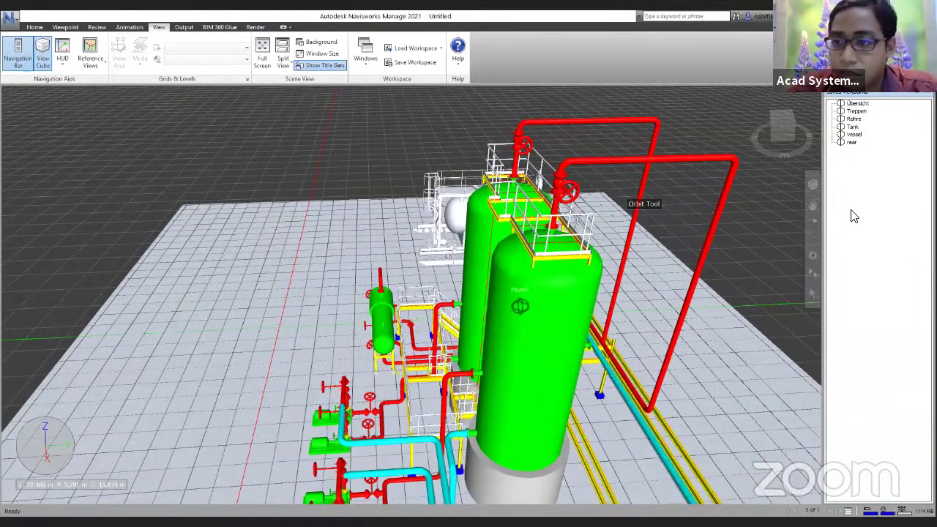
{"action": "left_click_drag", "start_coordinate": [442, 258], "coordinate": [600, 286]}
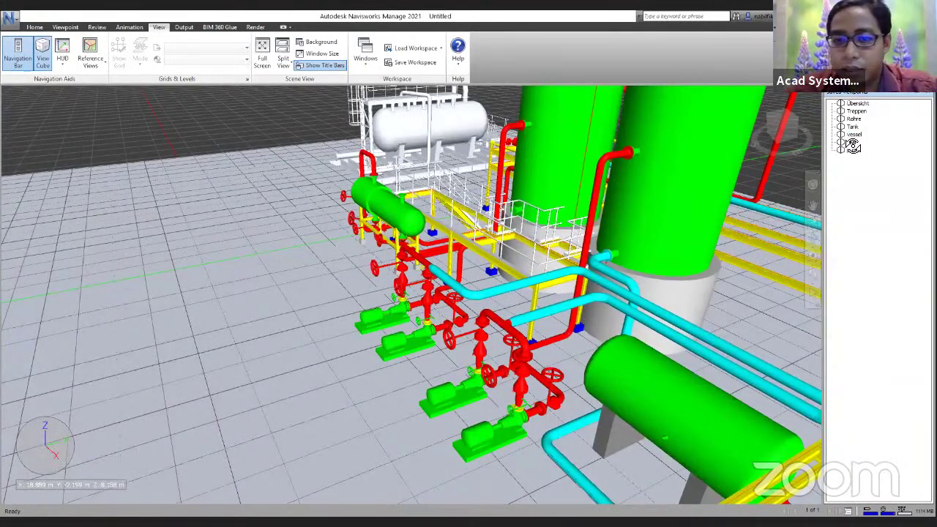
- Recall the saved viewpoints pump and rear to check them
{"action": "left_click", "coordinate": [852, 154]}
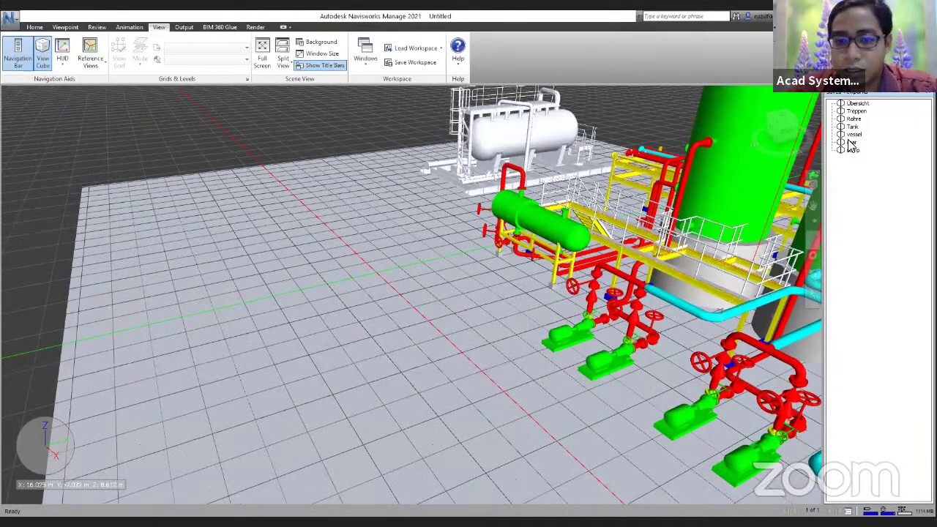
{"action": "left_click", "coordinate": [851, 144]}
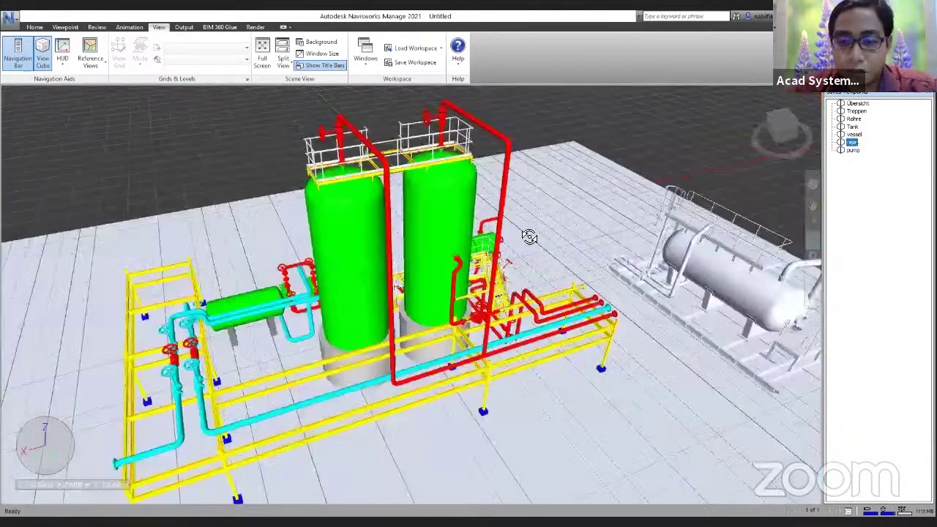
{"action": "key", "text": "Down"}
{"action": "key", "text": "Up"}
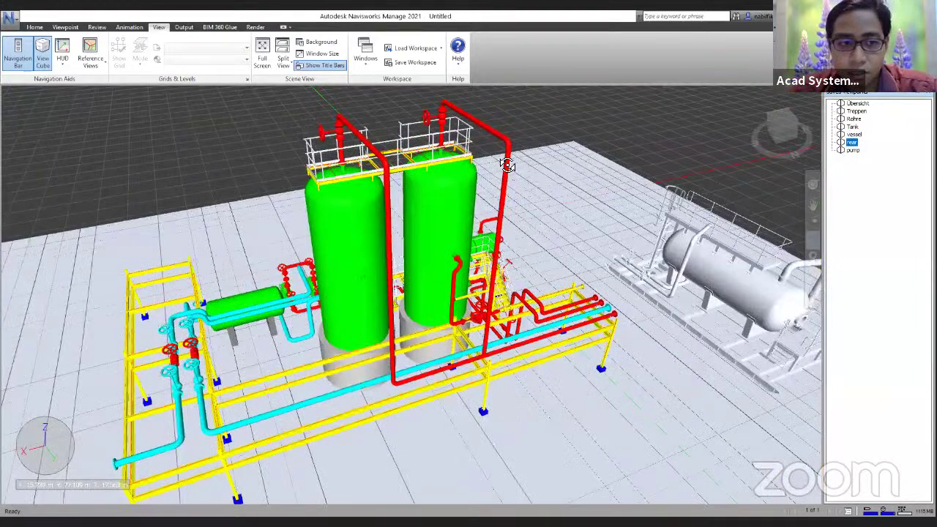
- View the whole ground plate with the plant and grey vessel from the vessel's side
{"action": "scroll", "coordinate": [638, 182], "scroll_direction": "down", "scroll_amount": 3}
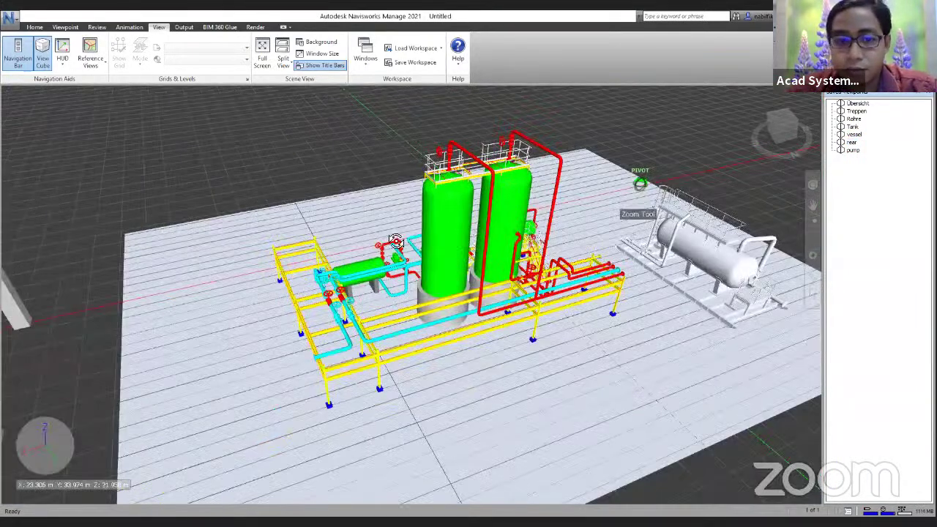
{"action": "left_click_drag", "start_coordinate": [395, 246], "coordinate": [686, 144]}
{"action": "middle_click_drag", "start_coordinate": [686, 144], "coordinate": [620, 173], "text": "shift"}
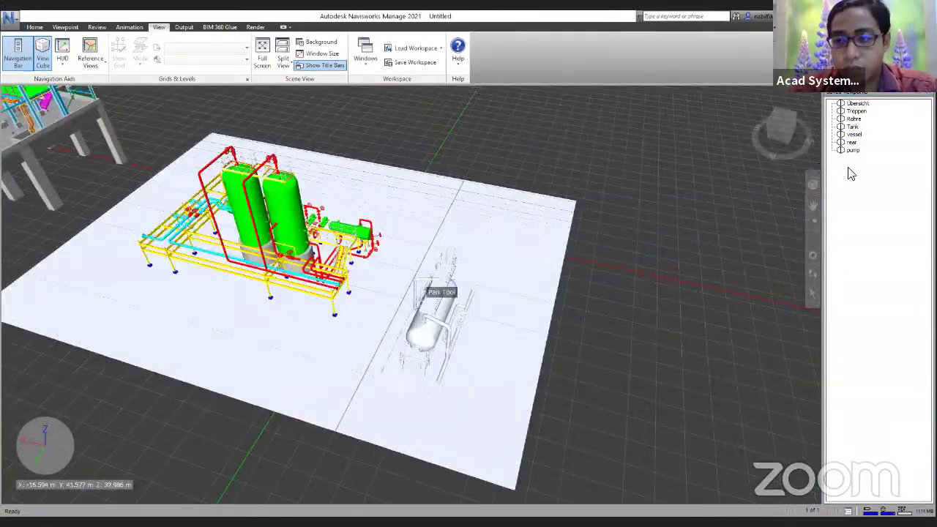
{"action": "scroll", "coordinate": [776, 132], "scroll_direction": "up", "scroll_amount": 1}
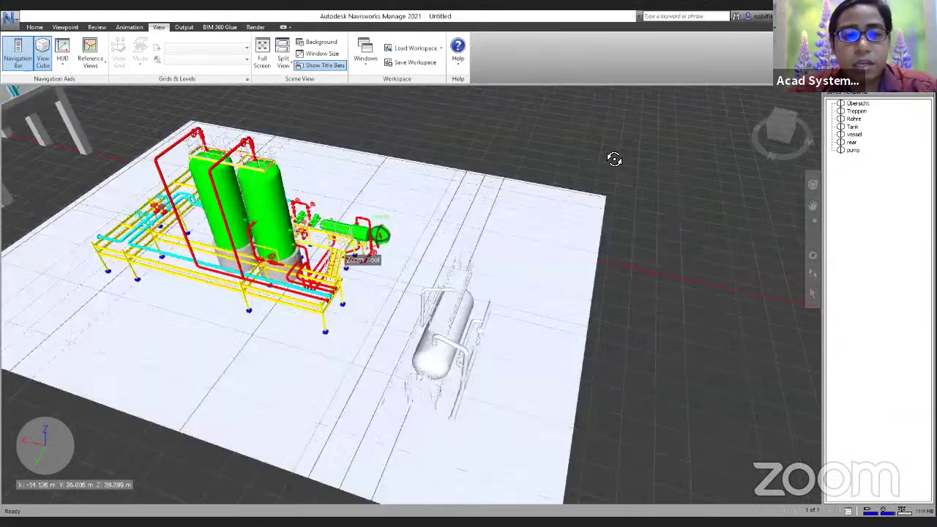
{"action": "scroll", "coordinate": [594, 175], "scroll_direction": "up", "scroll_amount": 1}
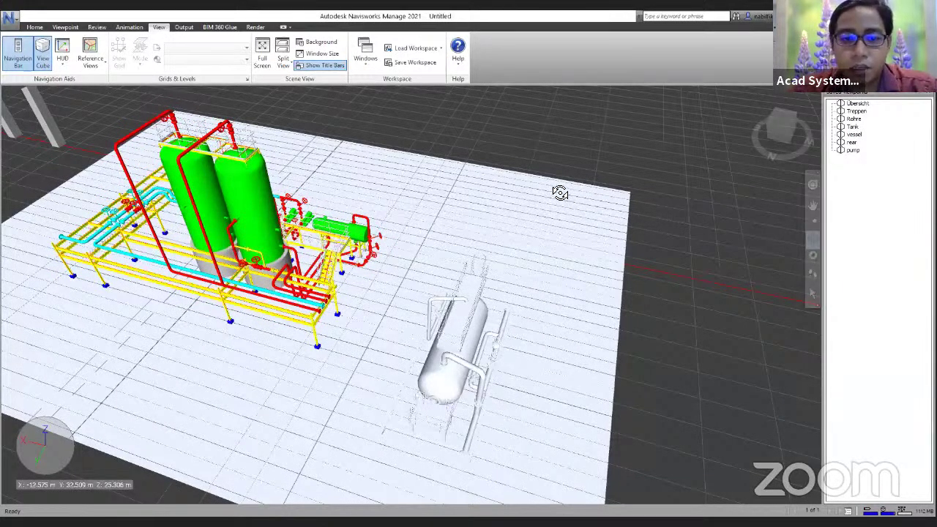
{"action": "left_click_drag", "start_coordinate": [612, 197], "coordinate": [644, 205]}
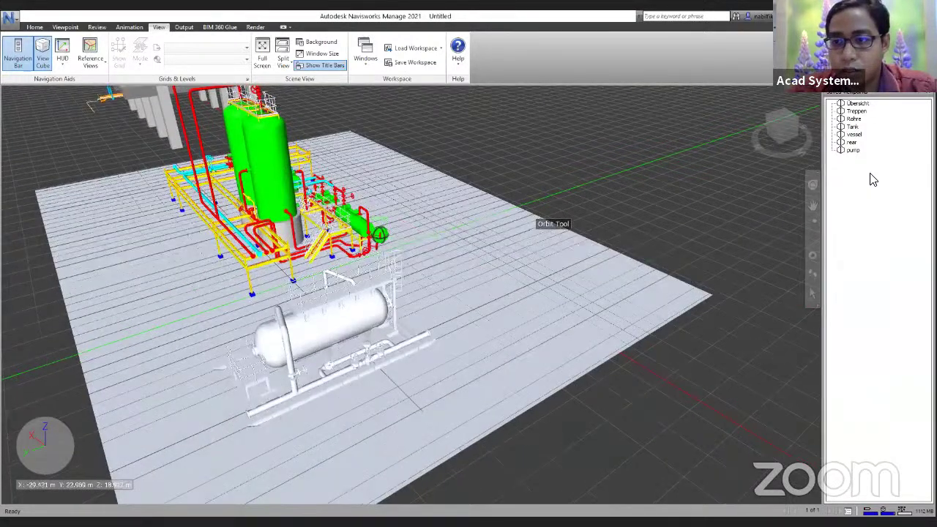
- Save the view of the whole ground plate from the grey vessel's side as a viewpoint named View
{"action": "right_click", "coordinate": [858, 198]}
{"action": "left_click", "coordinate": [791, 217]}
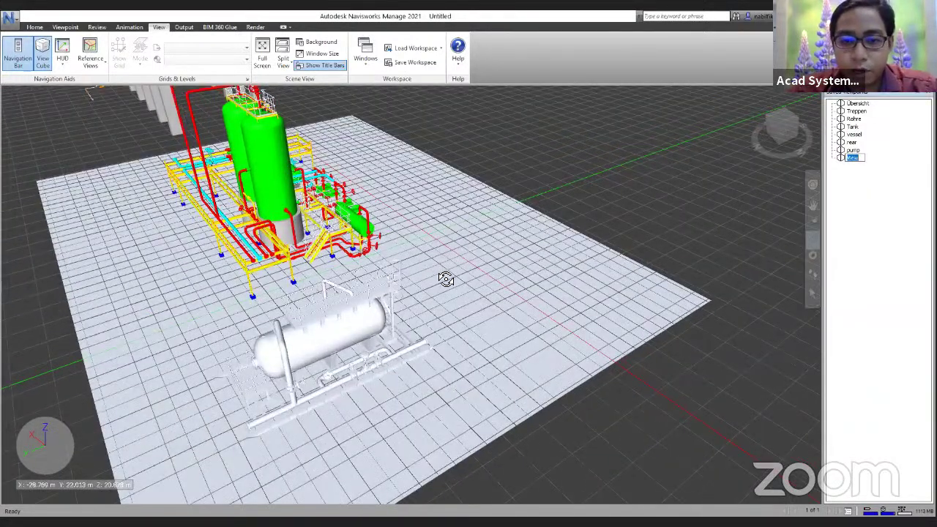
{"action": "left_click", "coordinate": [856, 202]}
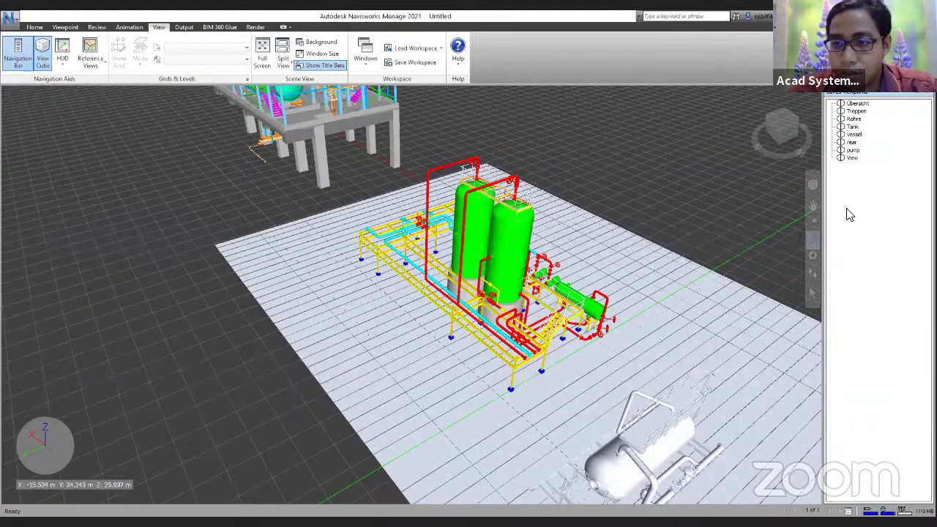
- Orbit round to face the pipe rack and two tall tanks, and save the view as viewpoint View (1)
{"action": "left_click_drag", "start_coordinate": [223, 264], "coordinate": [282, 280]}
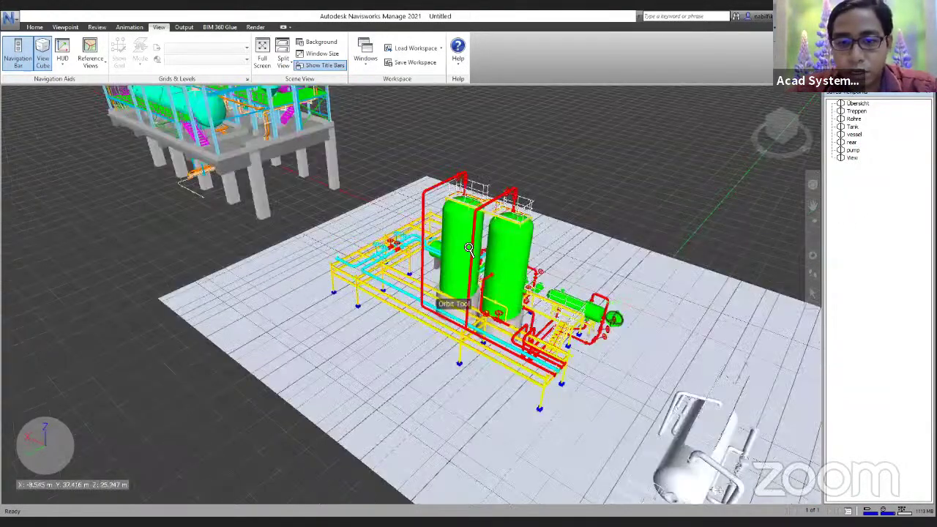
{"action": "scroll", "coordinate": [534, 244], "scroll_direction": "up", "scroll_amount": 2}
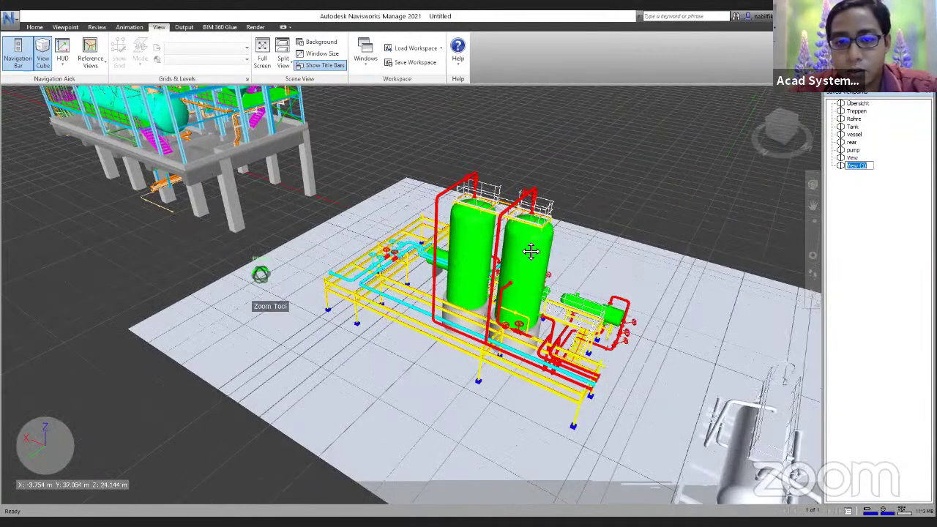
{"action": "scroll", "coordinate": [532, 252], "scroll_direction": "up", "scroll_amount": 2}
{"action": "key", "text": "Return"}
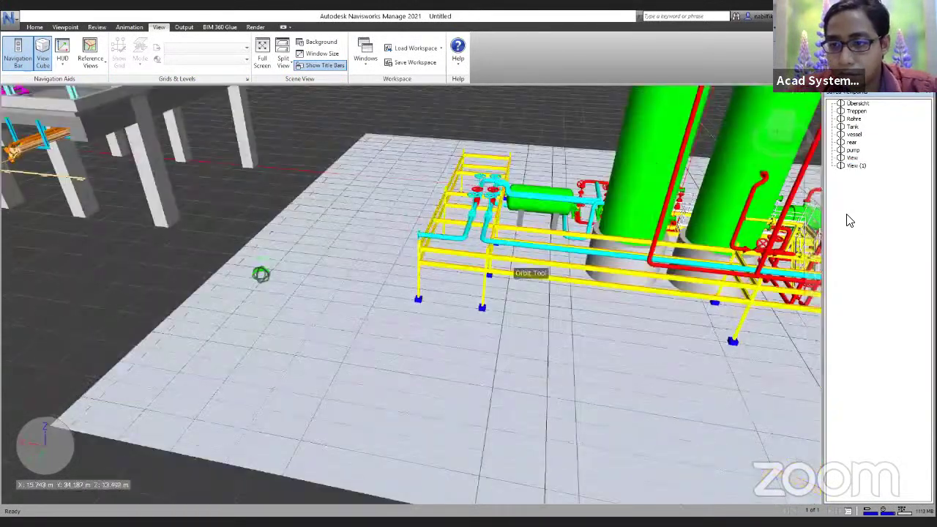
- Save a close view of the pipe rack's far end as View (2), and recall View and View (1) to check them
{"action": "scroll", "coordinate": [582, 198], "scroll_direction": "up", "scroll_amount": 2}
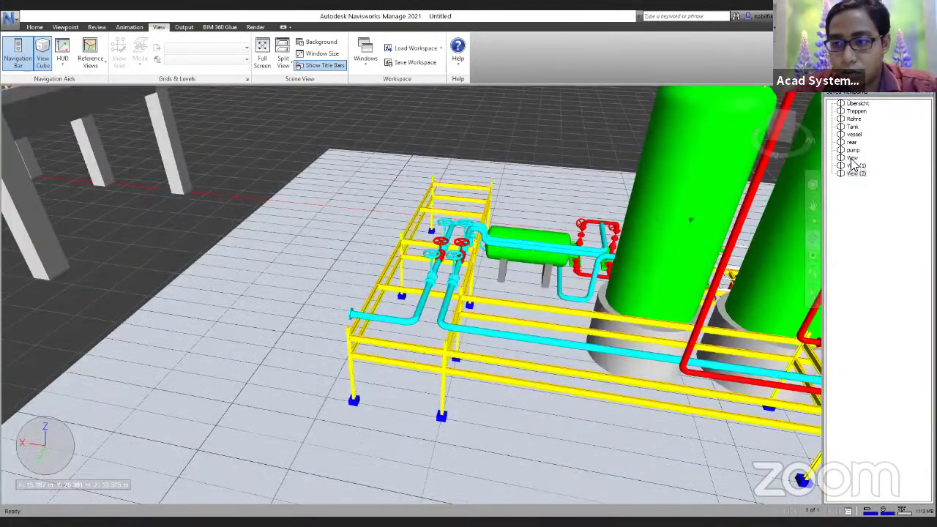
{"action": "left_click", "coordinate": [856, 169]}
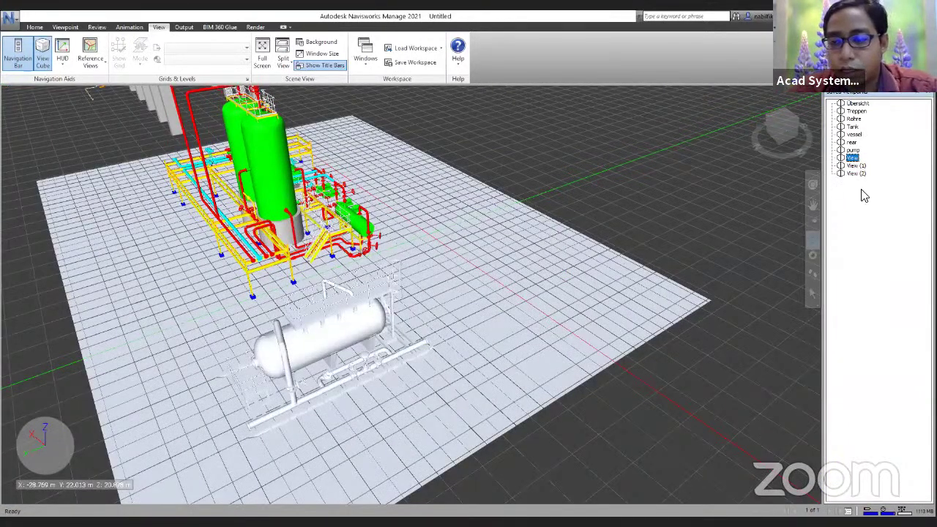
{"action": "left_click", "coordinate": [866, 211]}
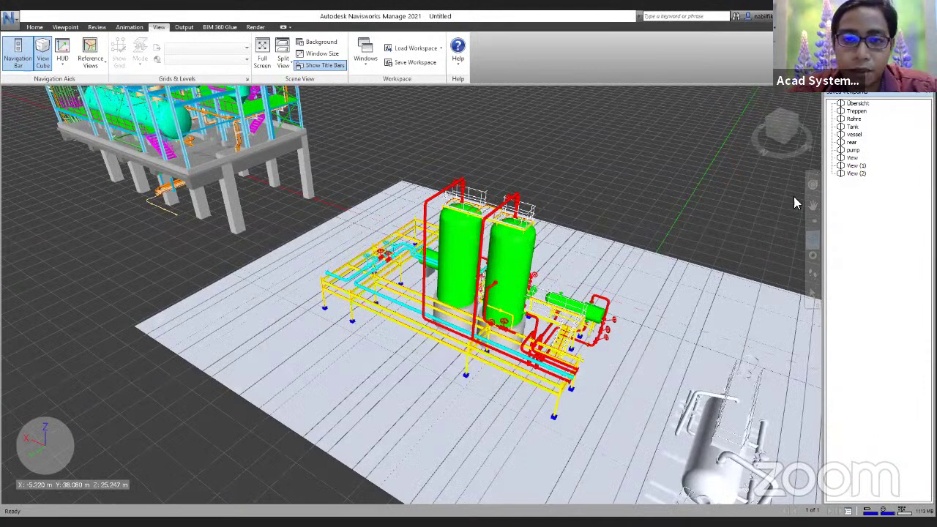
- Add a new animation to the saved viewpoints and keep the name Animation
{"action": "right_click", "coordinate": [857, 210]}
{"action": "left_click", "coordinate": [860, 211]}
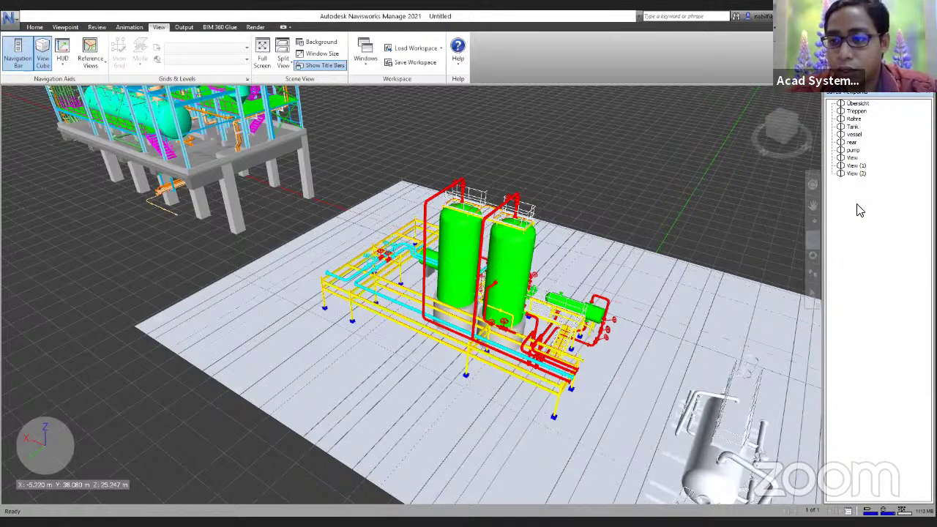
{"action": "right_click", "coordinate": [860, 211]}
{"action": "left_click", "coordinate": [823, 244]}
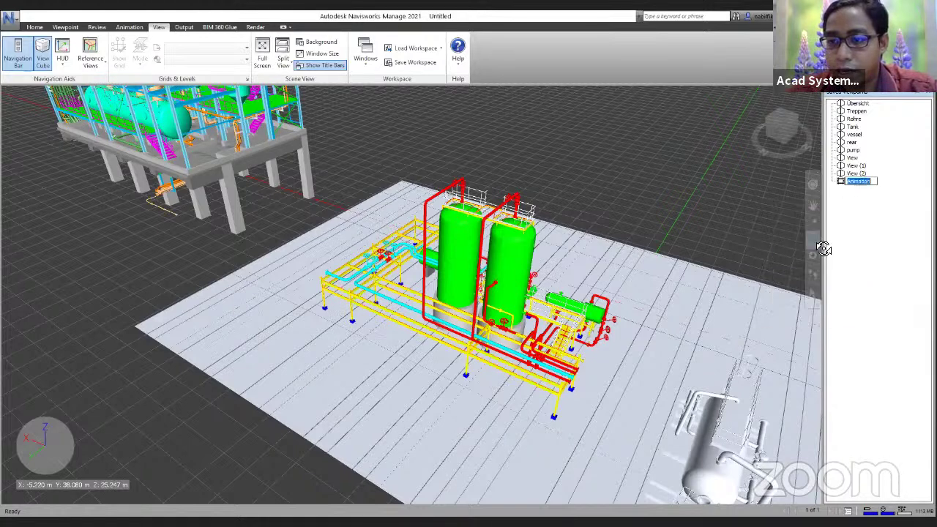
{"action": "key", "text": "Return"}
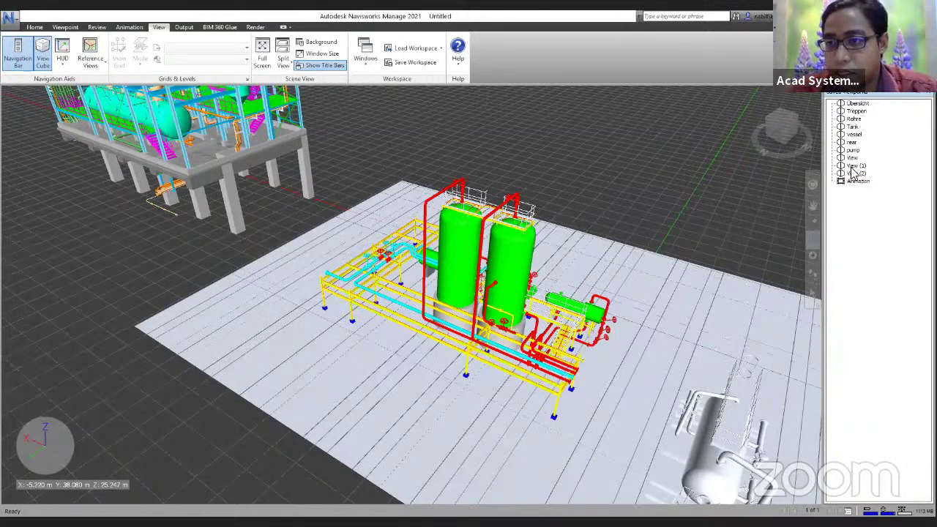
- Move the viewpoints View, View (1) and View (2) into Animation
{"action": "left_click", "coordinate": [869, 175]}
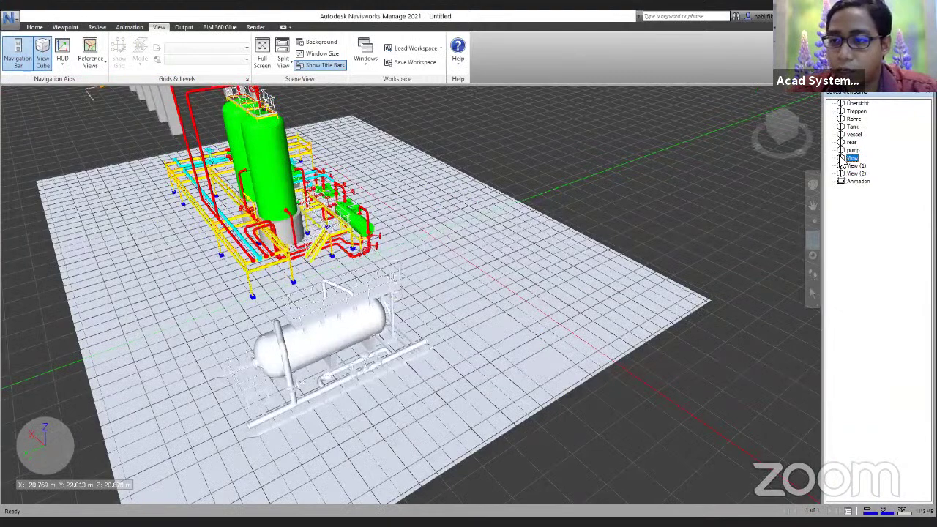
{"action": "left_click", "coordinate": [844, 173], "text": "shift"}
{"action": "left_click_drag", "start_coordinate": [842, 186], "coordinate": [843, 188]}
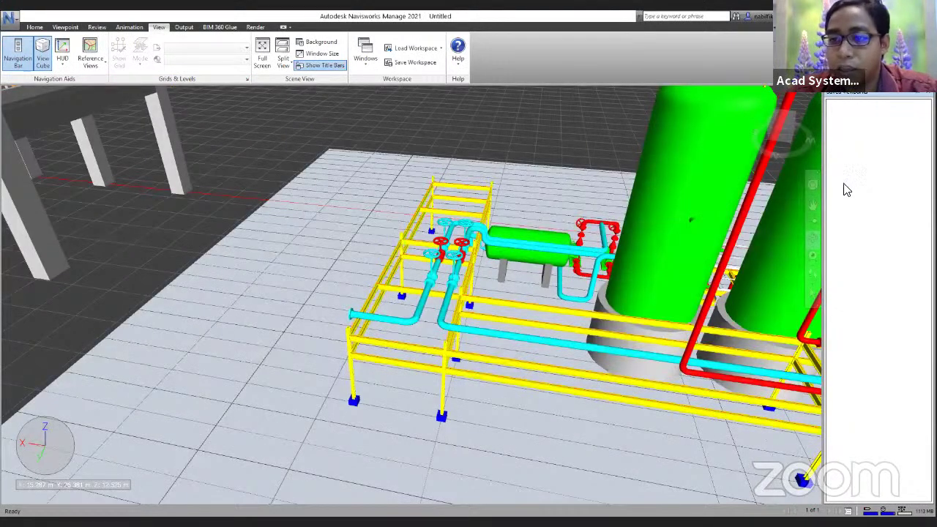
{"action": "left_click", "coordinate": [873, 158]}
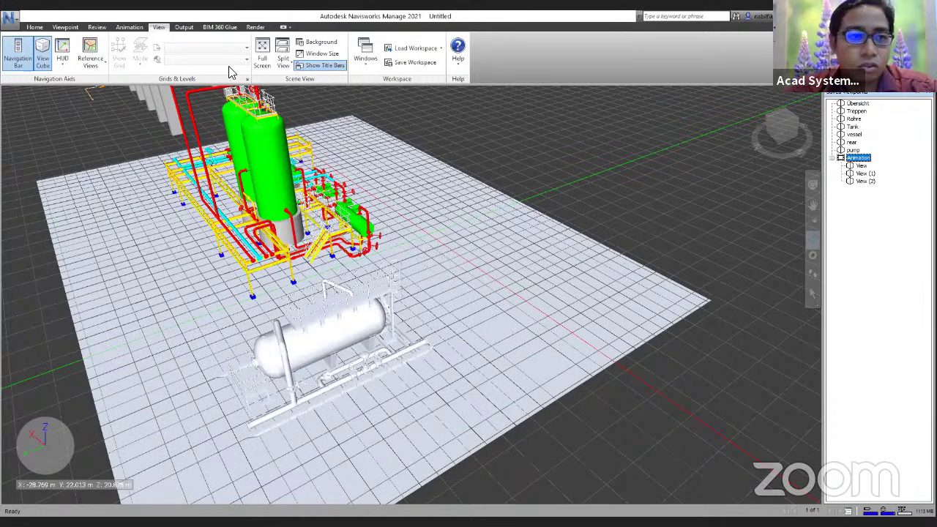
- Play Animation to review the camera moving through its three viewpoints
{"action": "left_click", "coordinate": [135, 28]}
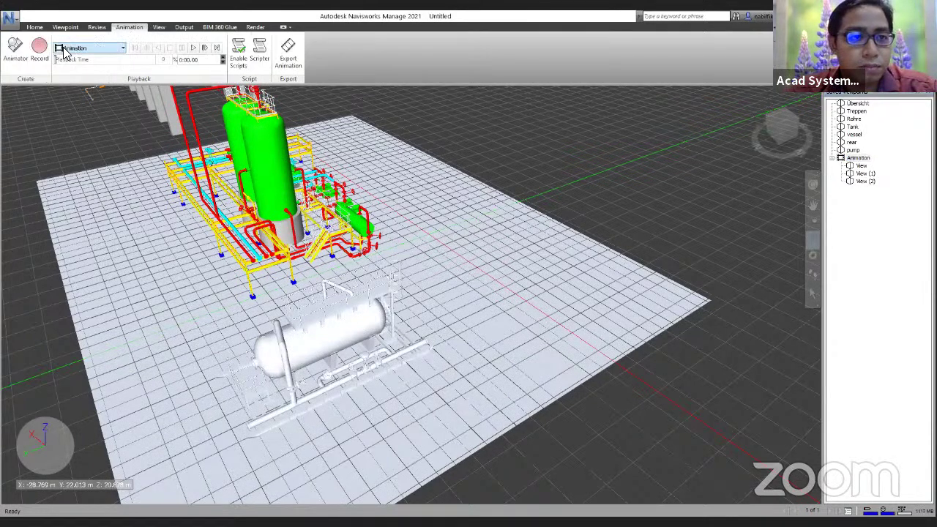
{"action": "left_click", "coordinate": [862, 158]}
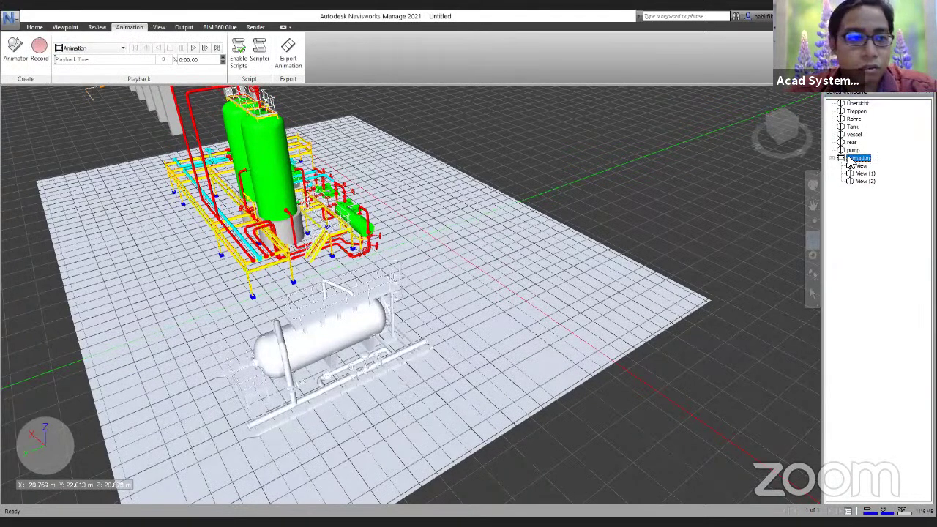
{"action": "left_click", "coordinate": [194, 48]}
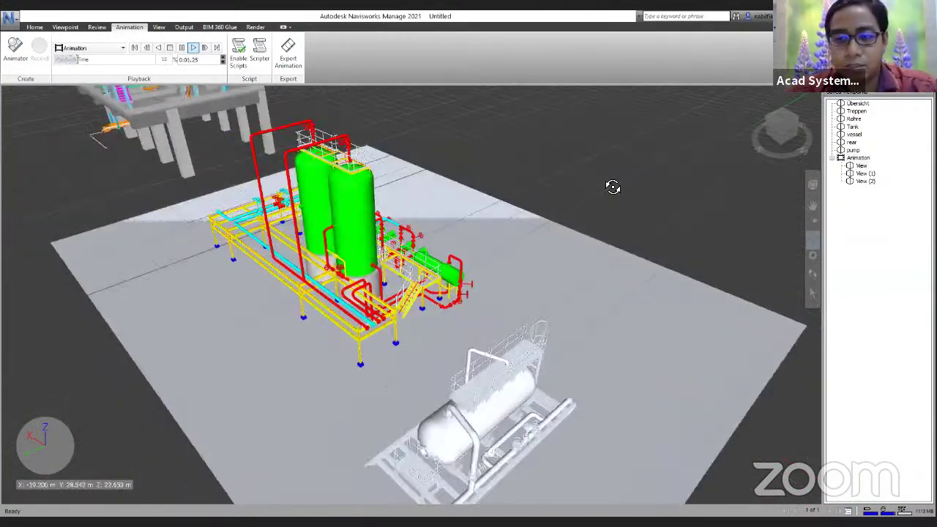
{"action": "scroll", "coordinate": [527, 215], "scroll_direction": "down", "scroll_amount": 1}
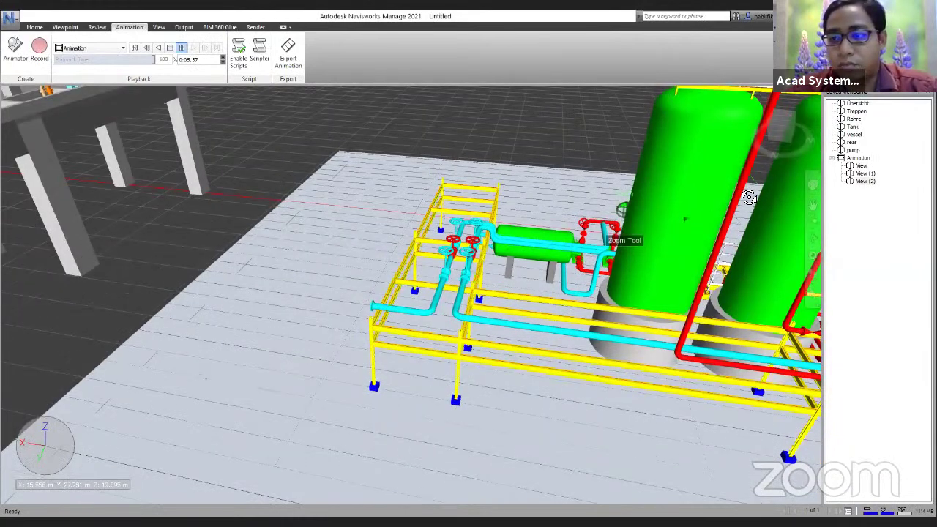
{"action": "scroll", "coordinate": [765, 190], "scroll_direction": "down", "scroll_amount": 1}
{"action": "scroll", "coordinate": [744, 200], "scroll_direction": "down", "scroll_amount": 1}
- Measure the length of the yellow support beam beneath the horizontal green vessel beside the pumps
{"action": "middle_click_drag", "start_coordinate": [809, 176], "coordinate": [683, 200]}
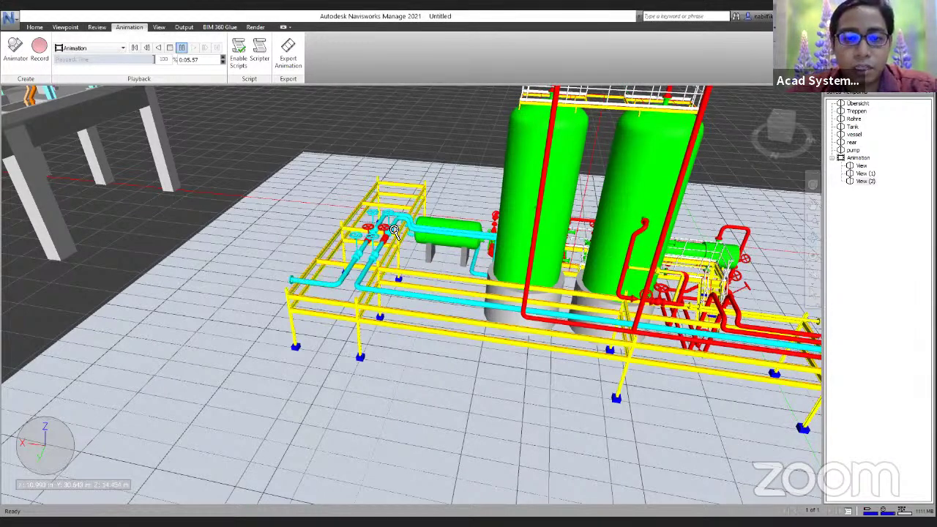
{"action": "middle_click_drag", "start_coordinate": [491, 221], "coordinate": [512, 233], "text": "shift"}
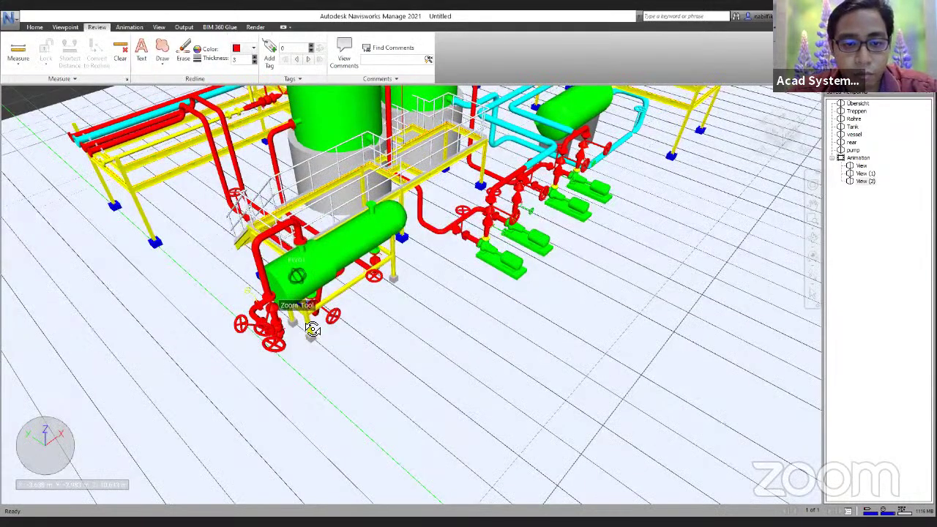
{"action": "scroll", "coordinate": [423, 254], "scroll_direction": "up", "scroll_amount": 1}
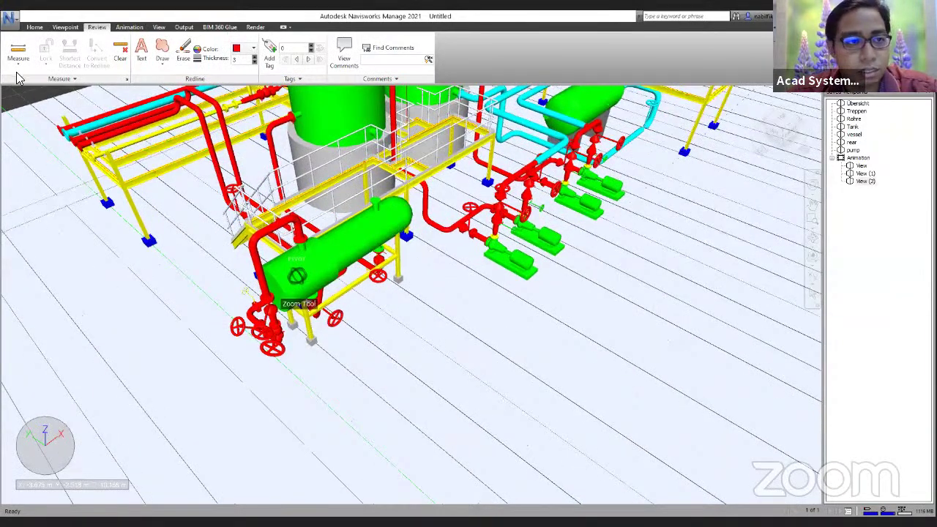
{"action": "scroll", "coordinate": [413, 251], "scroll_direction": "up", "scroll_amount": 1}
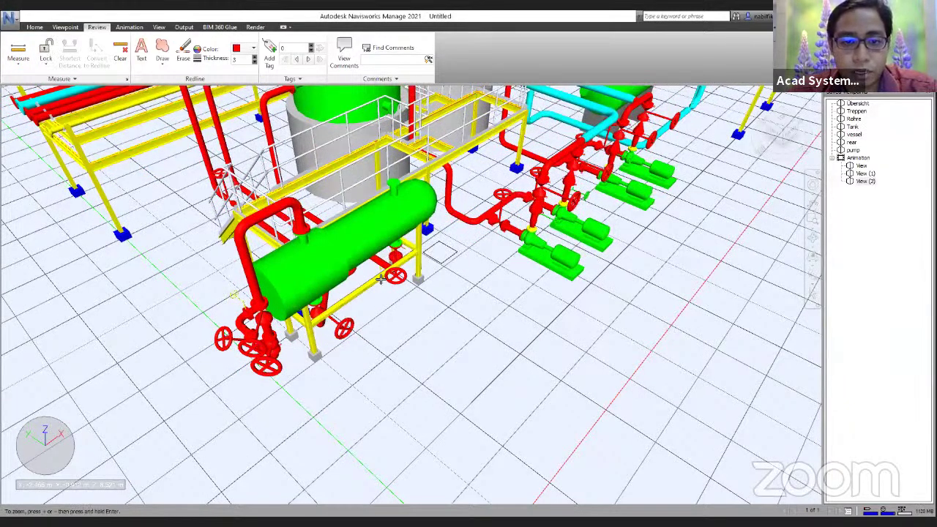
{"action": "left_click", "coordinate": [314, 323]}
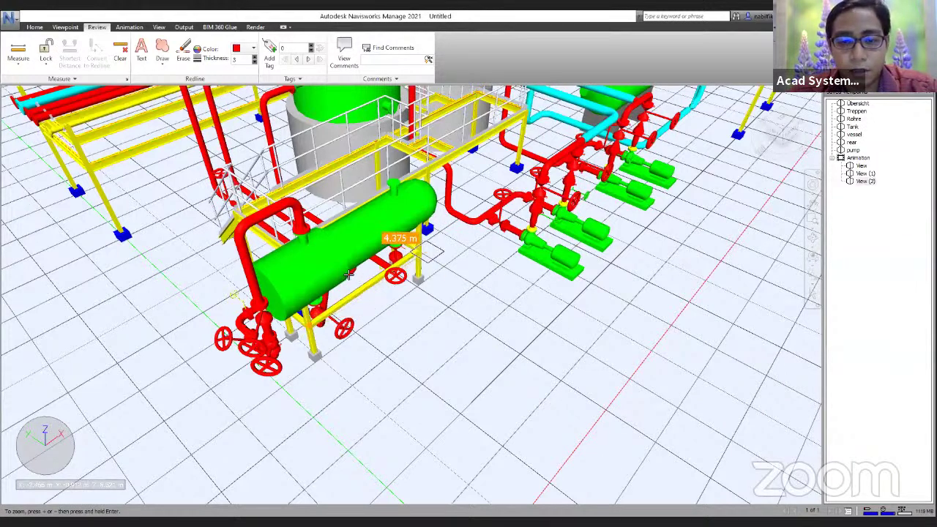
{"action": "left_click", "coordinate": [382, 274]}
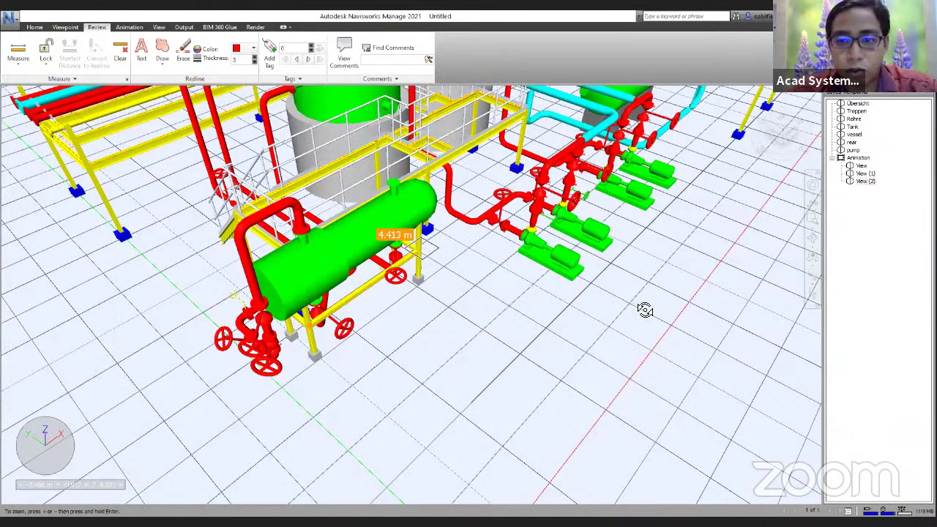
{"action": "scroll", "coordinate": [634, 309], "scroll_direction": "up", "scroll_amount": 2}
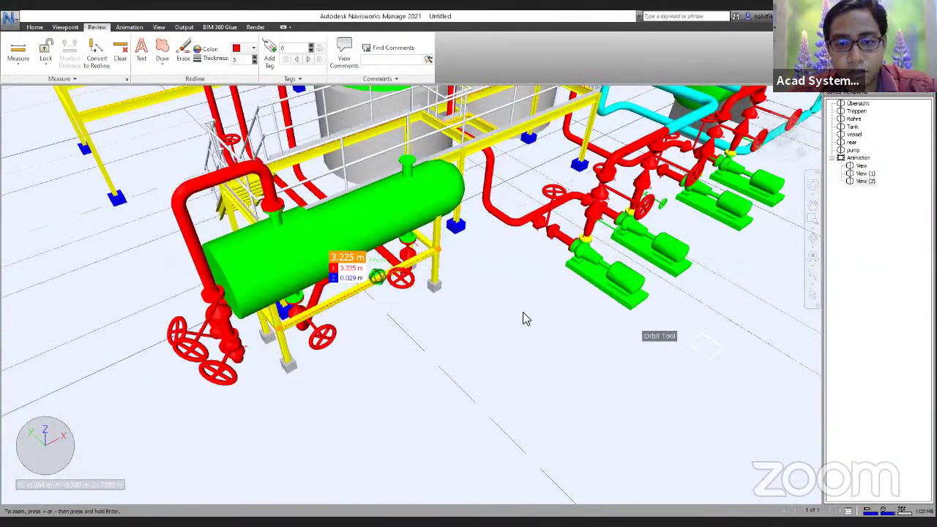
- Measure the shortest distance between the two pumps nearest the horizontal green vessel and convert the measurement to a redline
{"action": "left_click", "coordinate": [35, 27]}
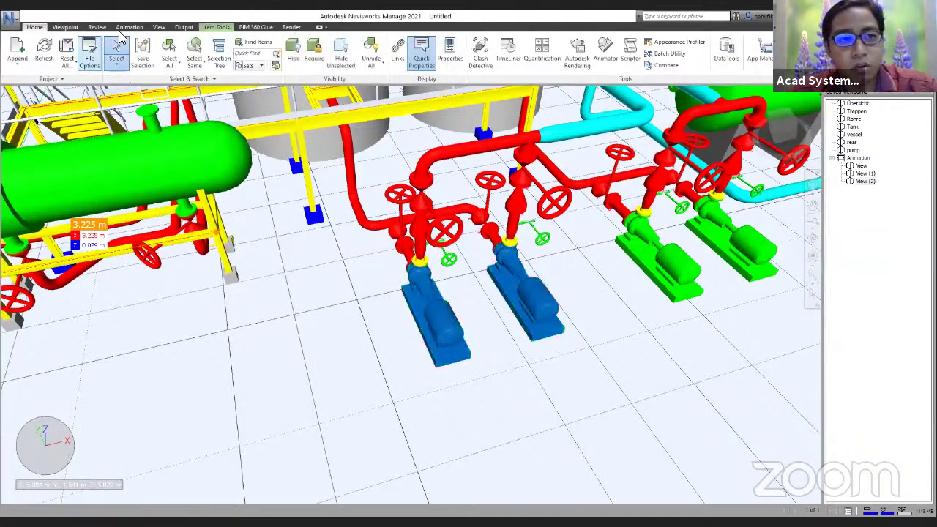
{"action": "left_click", "coordinate": [96, 27]}
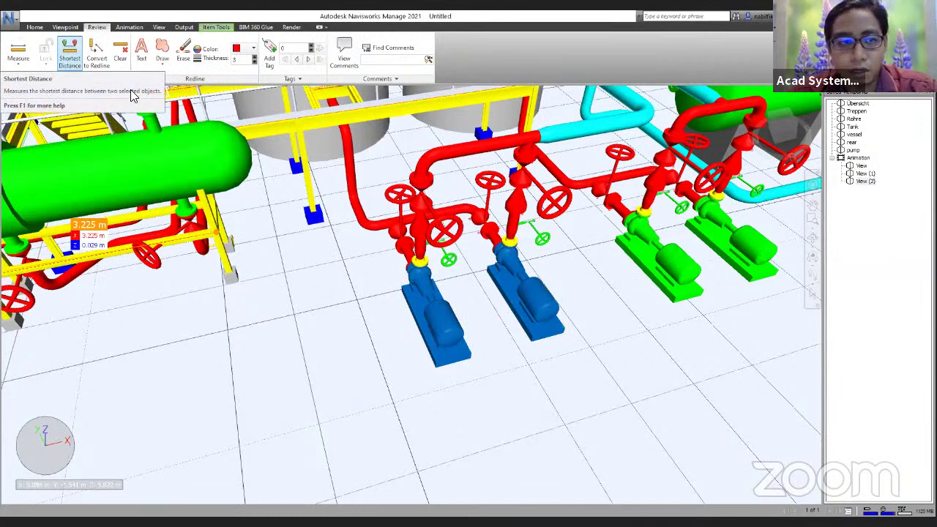
{"action": "left_click", "coordinate": [80, 59]}
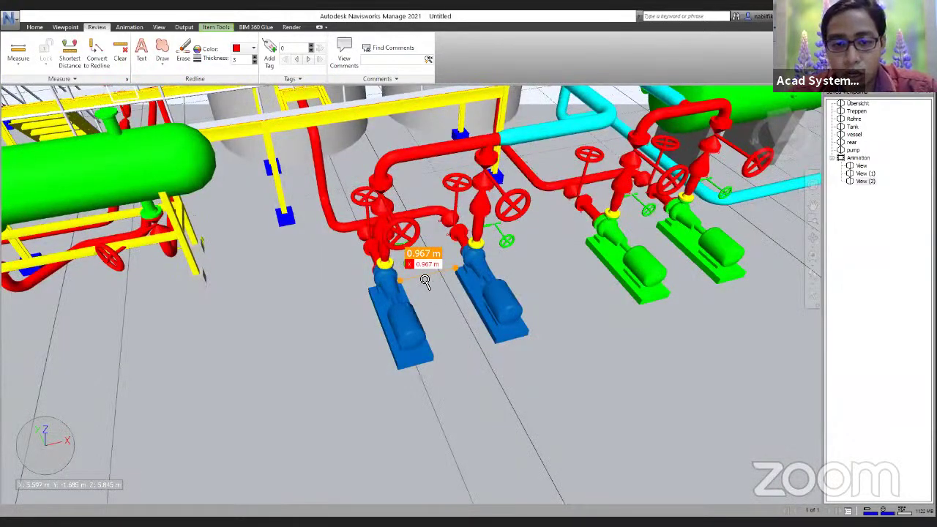
{"action": "middle_click_drag", "start_coordinate": [425, 282], "coordinate": [429, 293], "text": "shift"}
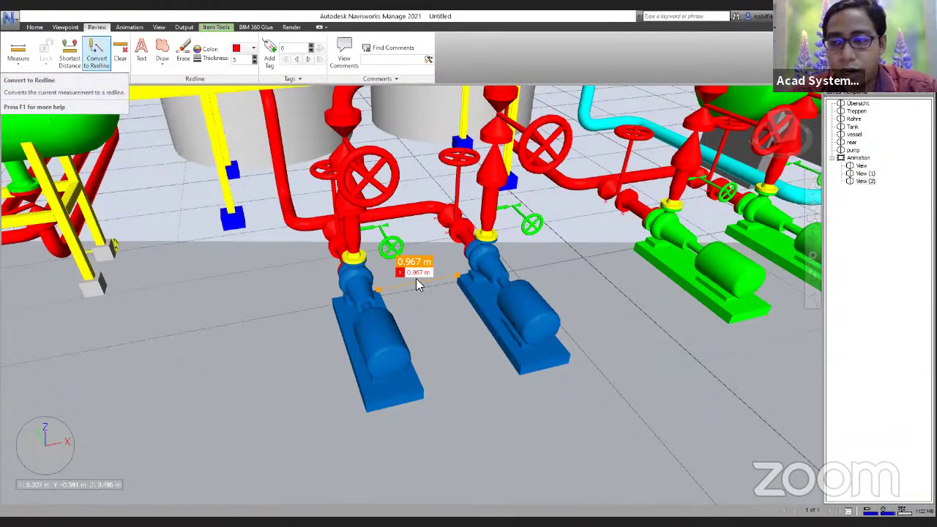
{"action": "left_click", "coordinate": [97, 53]}
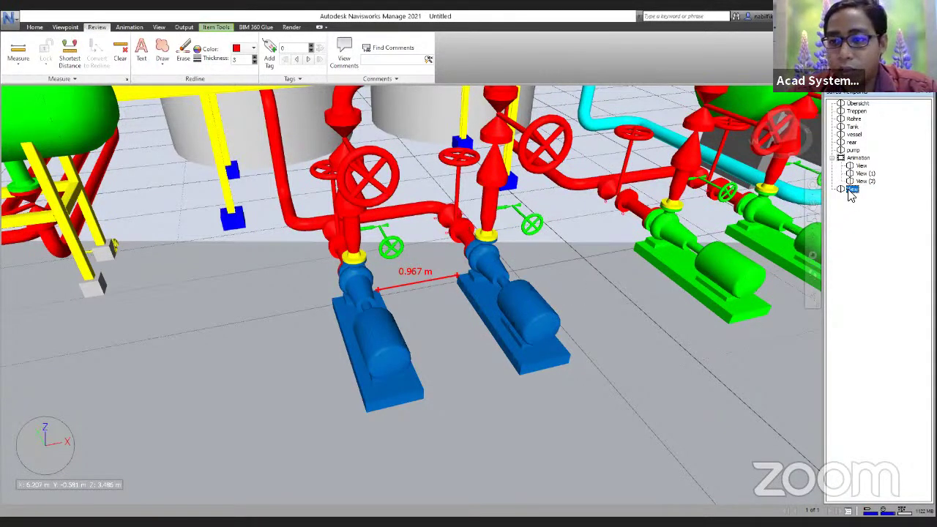
- Move the camera away from the two pumps and recall the viewpoint holding the distance redline to check it
{"action": "middle_click_drag", "start_coordinate": [511, 336], "coordinate": [391, 337]}
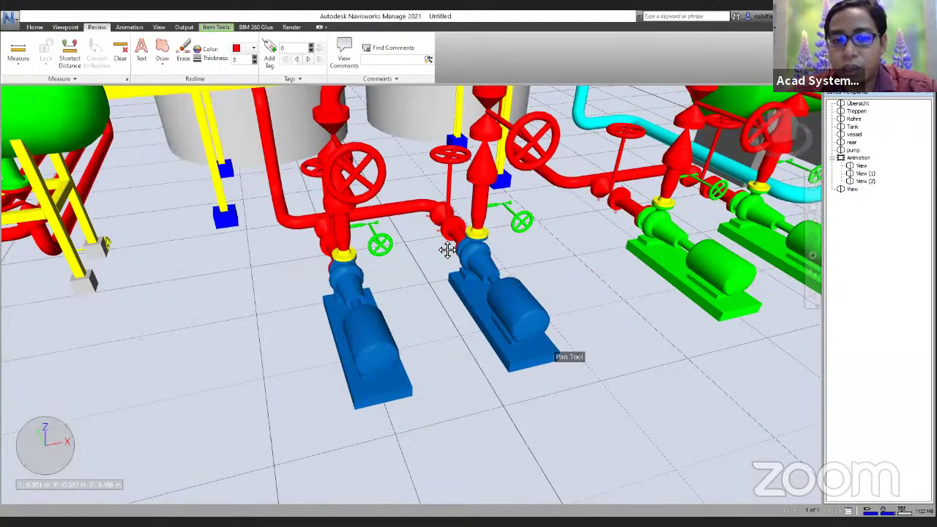
{"action": "middle_click_drag", "start_coordinate": [450, 249], "coordinate": [434, 242]}
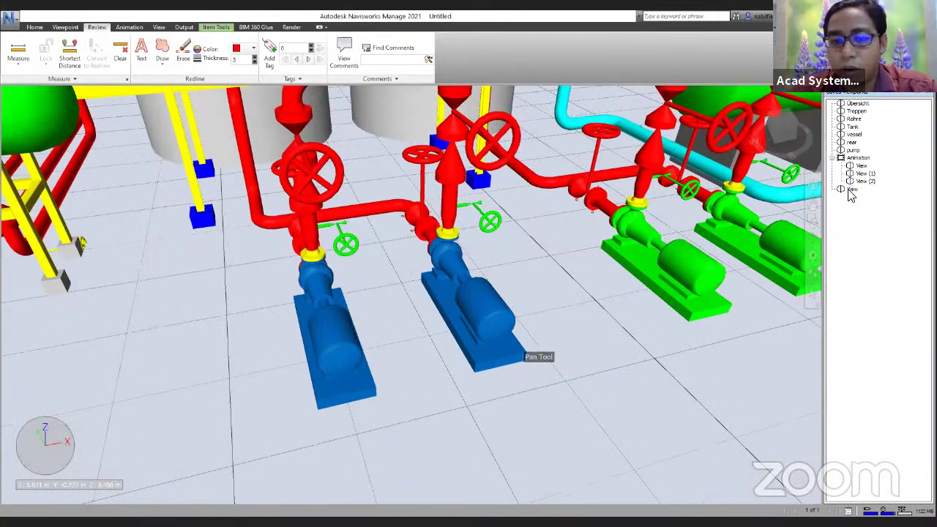
{"action": "left_click", "coordinate": [851, 190]}
{"action": "scroll", "coordinate": [403, 280], "scroll_direction": "down", "scroll_amount": 2}
{"action": "scroll", "coordinate": [381, 271], "scroll_direction": "down", "scroll_amount": 2}
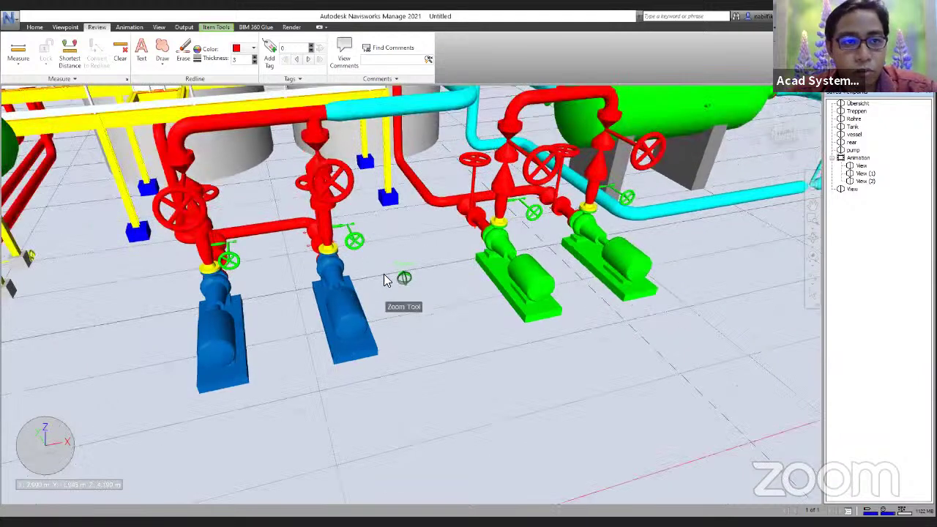
{"action": "scroll", "coordinate": [382, 279], "scroll_direction": "up", "scroll_amount": 1}
{"action": "left_click", "coordinate": [852, 189]}
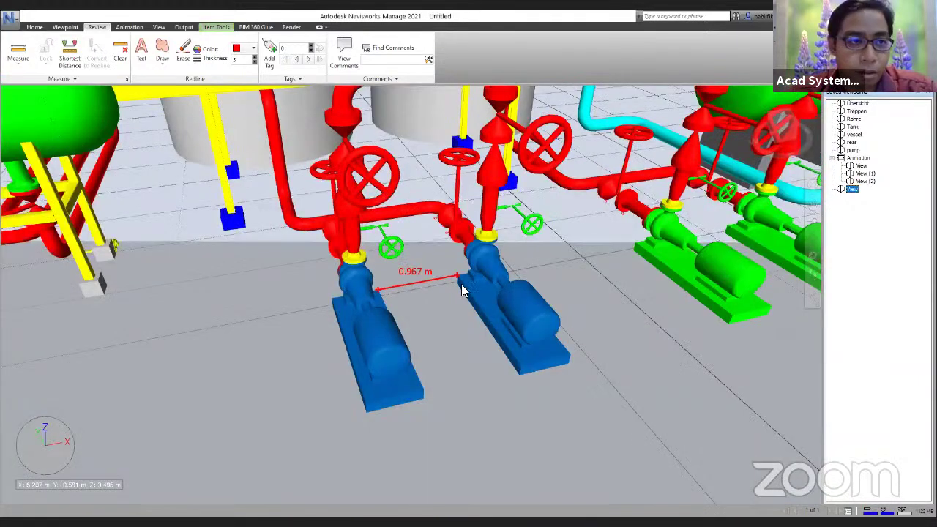
- Draw a redline cloud around the two blue pumps and the distance dimension between them
{"action": "left_click", "coordinate": [162, 53]}
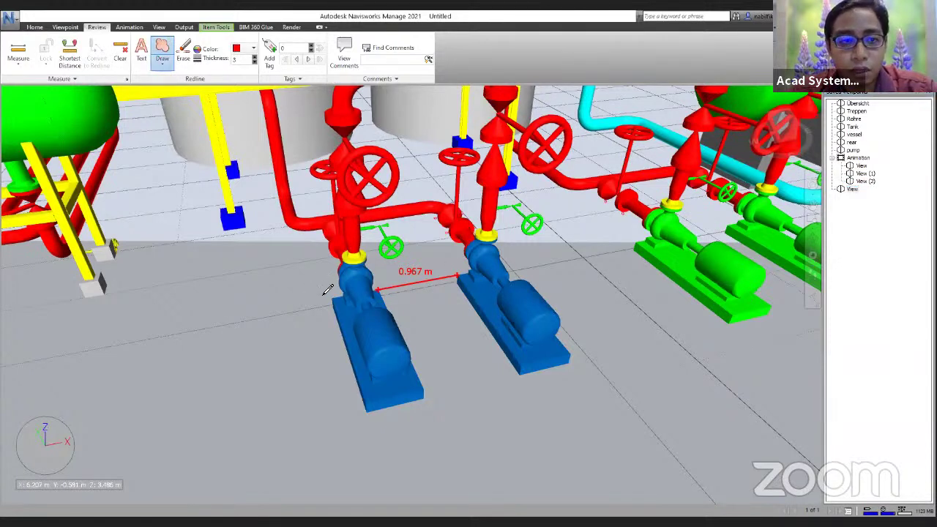
{"action": "mouse_move", "coordinate": [312, 289]}
{"action": "left_mouse_down"}
{"action": "mouse_move", "coordinate": [399, 239]}
{"action": "mouse_move", "coordinate": [457, 224]}
{"action": "mouse_move", "coordinate": [550, 258]}
{"action": "left_mouse_up"}
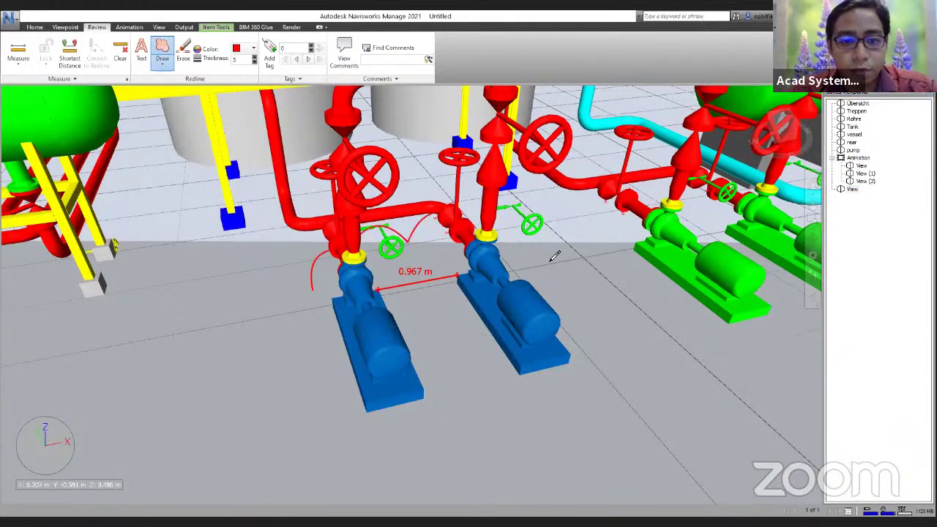
{"action": "mouse_move", "coordinate": [527, 299]}
{"action": "left_mouse_down"}
{"action": "mouse_move", "coordinate": [464, 316]}
{"action": "mouse_move", "coordinate": [366, 321]}
{"action": "mouse_move", "coordinate": [313, 293]}
{"action": "left_mouse_up"}
- Add the redline text "Minimum distance = 1m" below the cloud, over the base of the blue pump nearest the horizontal vessel
{"action": "left_click", "coordinate": [141, 53]}
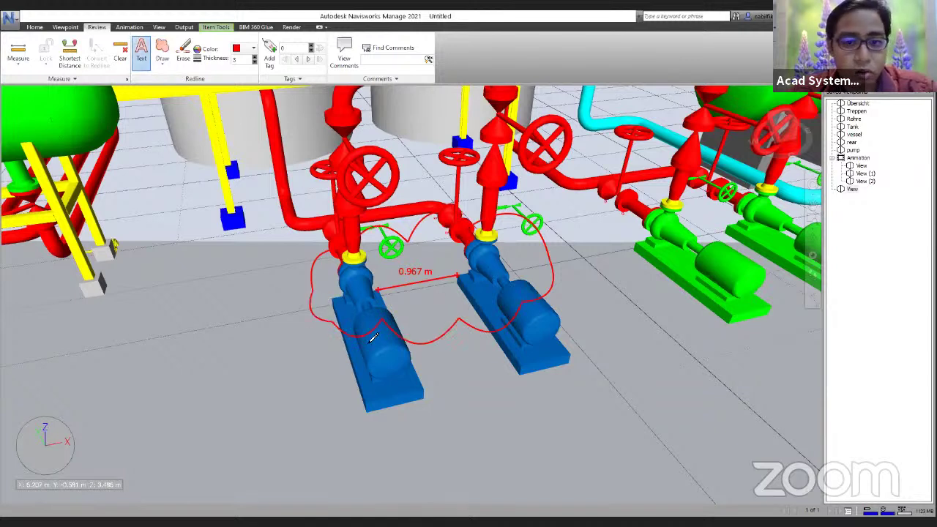
{"action": "left_click", "coordinate": [329, 405]}
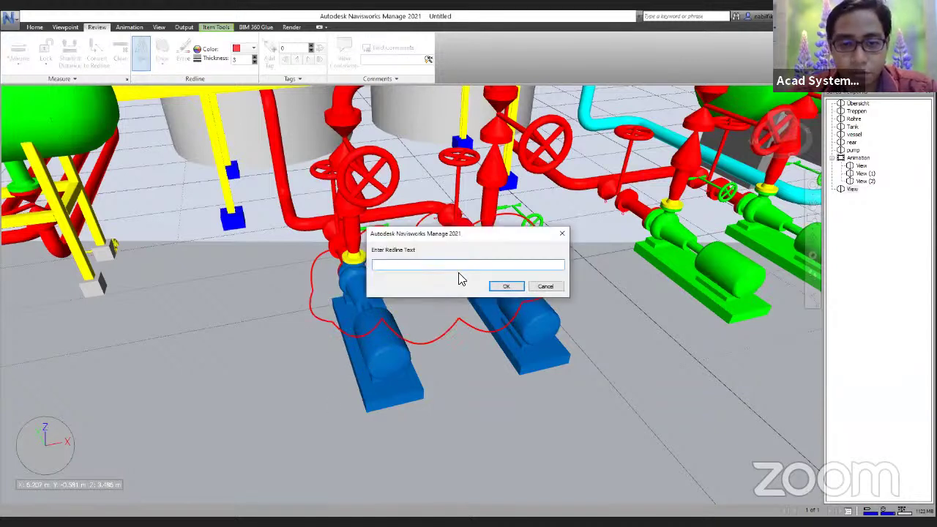
{"action": "left_click_drag", "start_coordinate": [467, 237], "coordinate": [465, 171]}
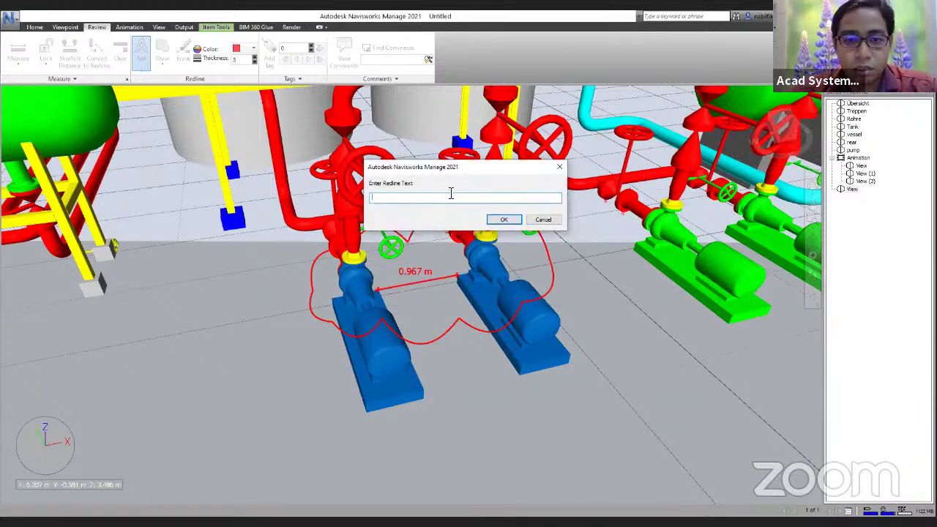
{"action": "type", "text": "Mini"}
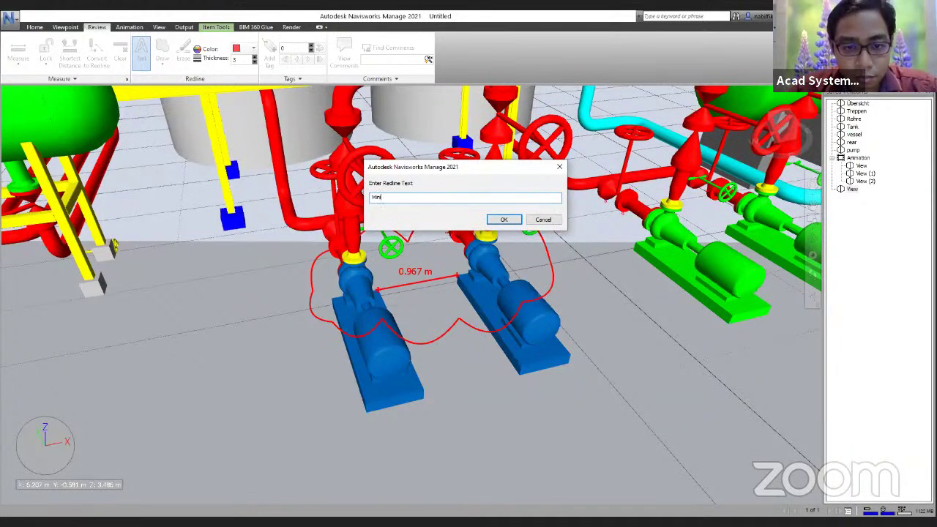
{"action": "type", "text": "mum distance = 1m"}
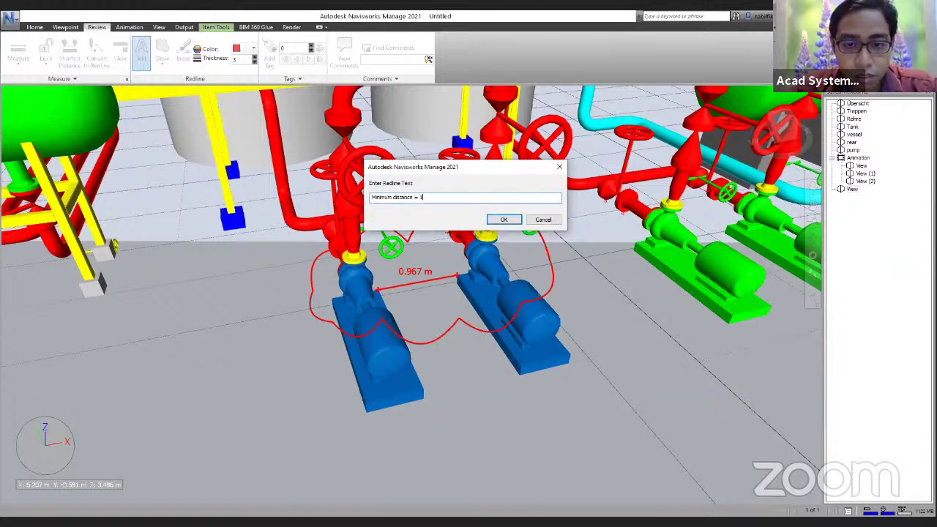
{"action": "left_click", "coordinate": [499, 221]}
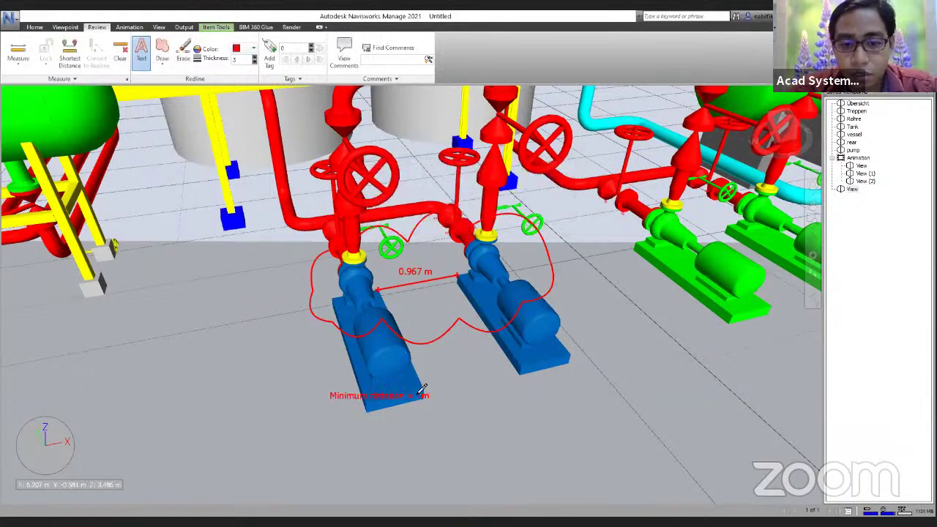
- Recall the saved viewpoint holding the pump redlines and rename it "Pump distance review"
{"action": "middle_click_drag", "start_coordinate": [687, 264], "coordinate": [631, 273]}
{"action": "left_click", "coordinate": [851, 190]}
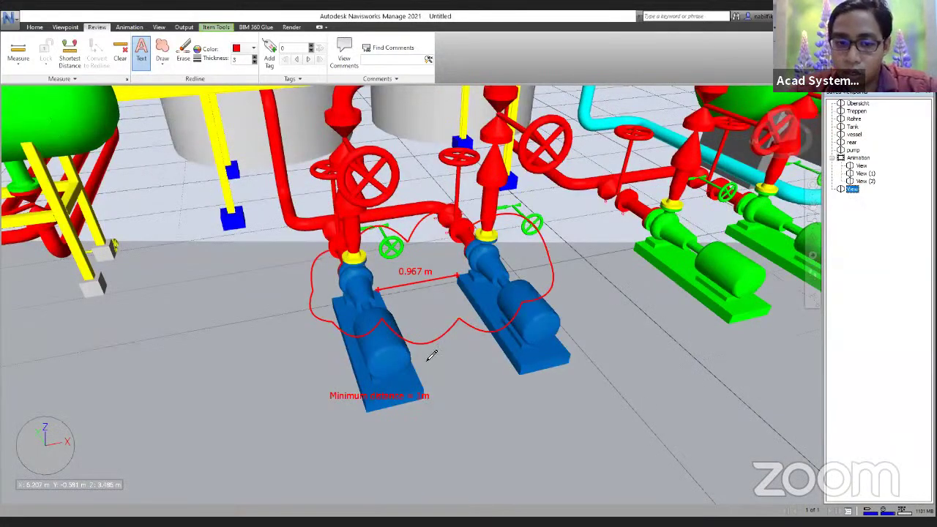
{"action": "right_click", "coordinate": [853, 189]}
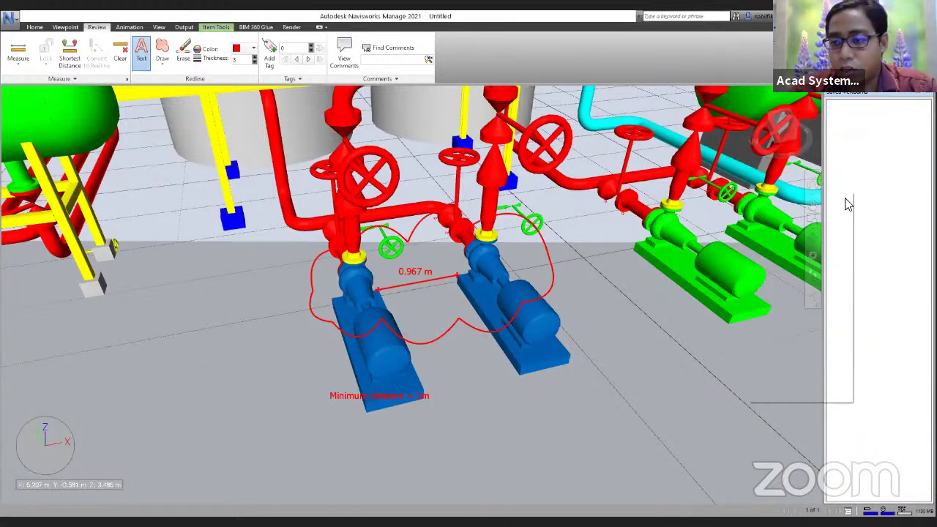
{"action": "left_click", "coordinate": [776, 323]}
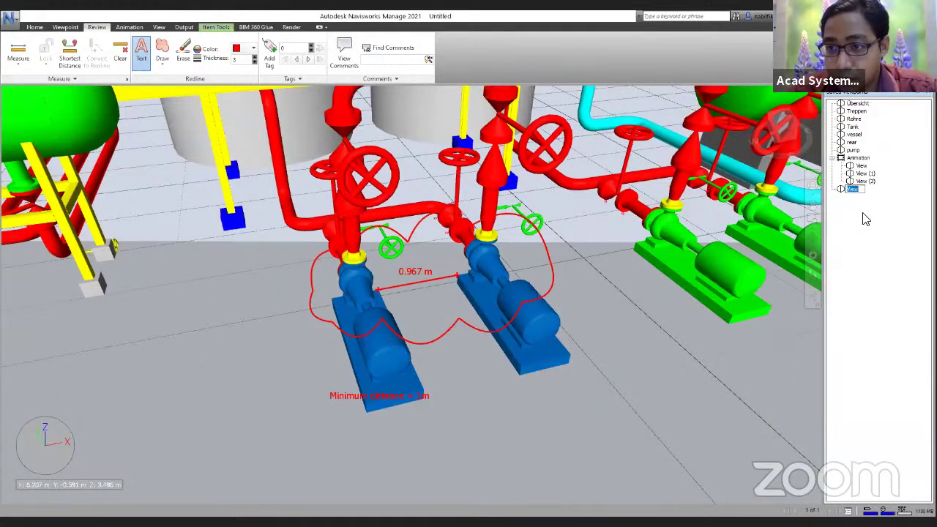
{"action": "type", "text": "Pump distance re"}
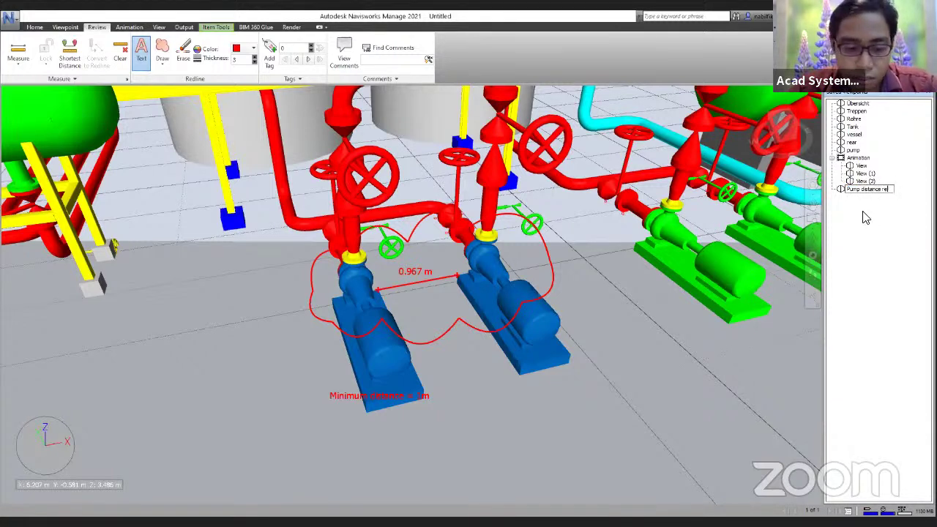
{"action": "type", "text": "view"}
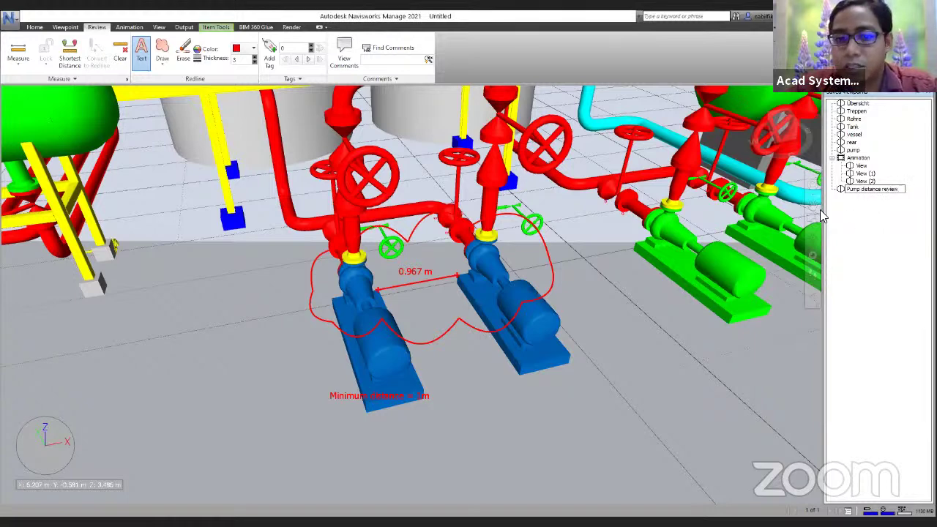
- Switch to the animation viewpoint View (2) and recall Pump distance review to check its redlines
{"action": "middle_click_drag", "start_coordinate": [710, 184], "coordinate": [807, 177], "text": "shift"}
{"action": "left_click", "coordinate": [866, 181]}
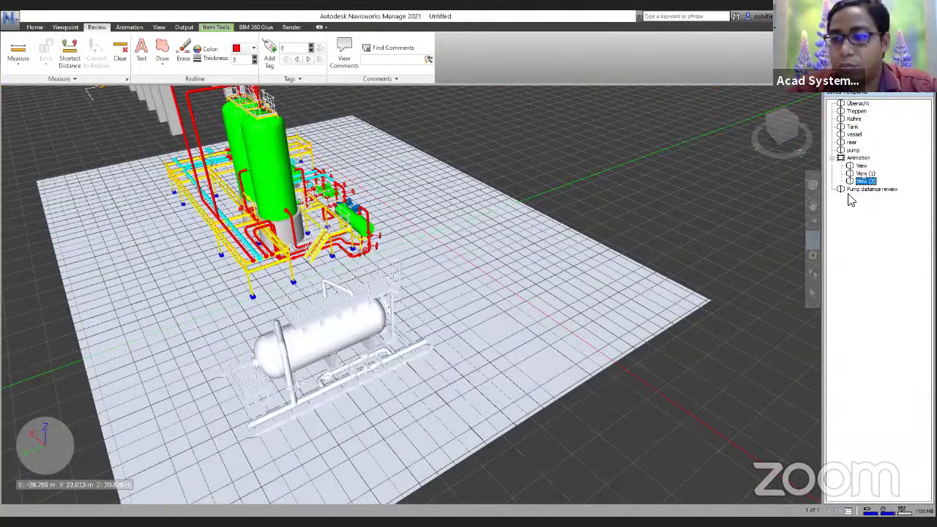
{"action": "left_click", "coordinate": [872, 189]}
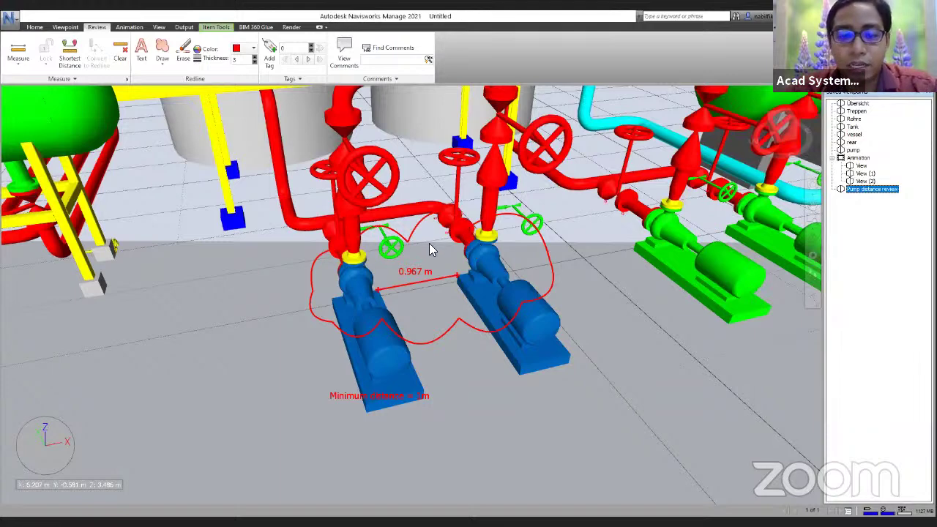
{"action": "middle_click_drag", "start_coordinate": [584, 251], "coordinate": [565, 273]}
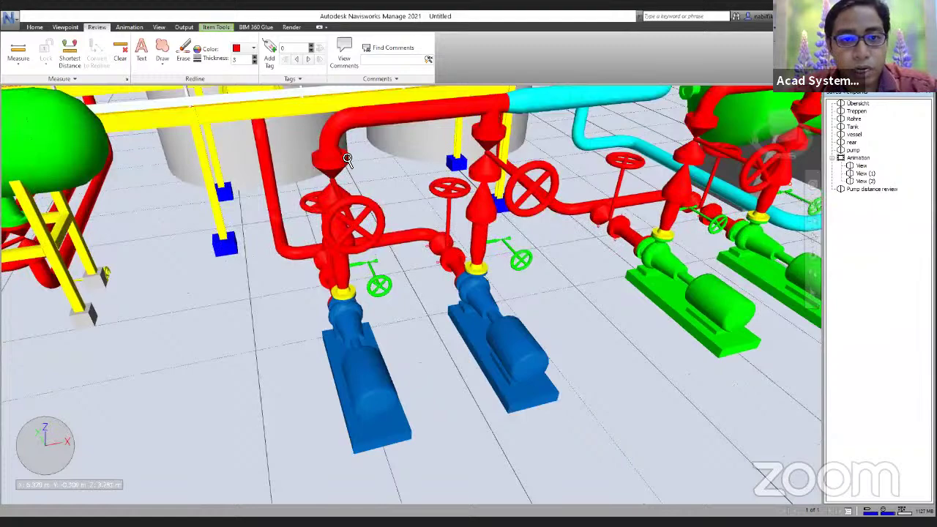
{"action": "scroll", "coordinate": [347, 158], "scroll_direction": "up", "scroll_amount": 1}
{"action": "scroll", "coordinate": [418, 167], "scroll_direction": "down", "scroll_amount": 1}
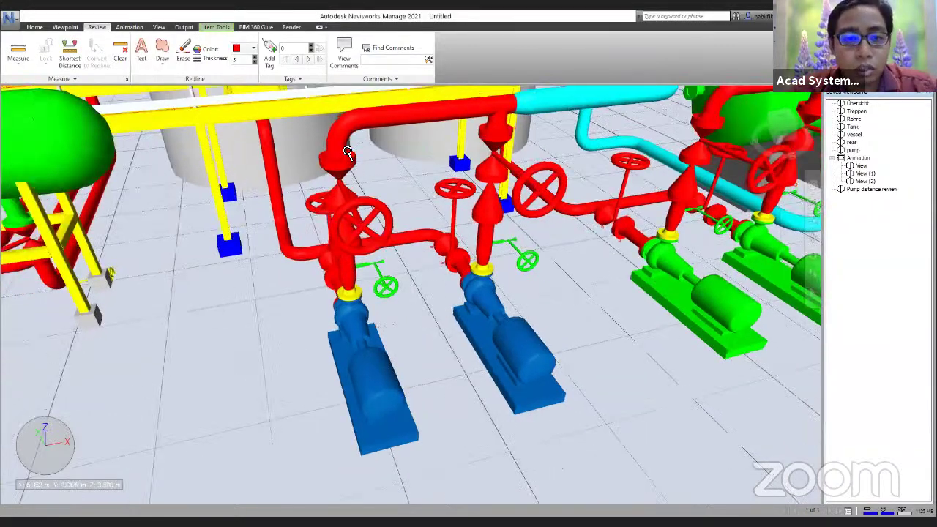
{"action": "scroll", "coordinate": [347, 153], "scroll_direction": "up", "scroll_amount": 4}
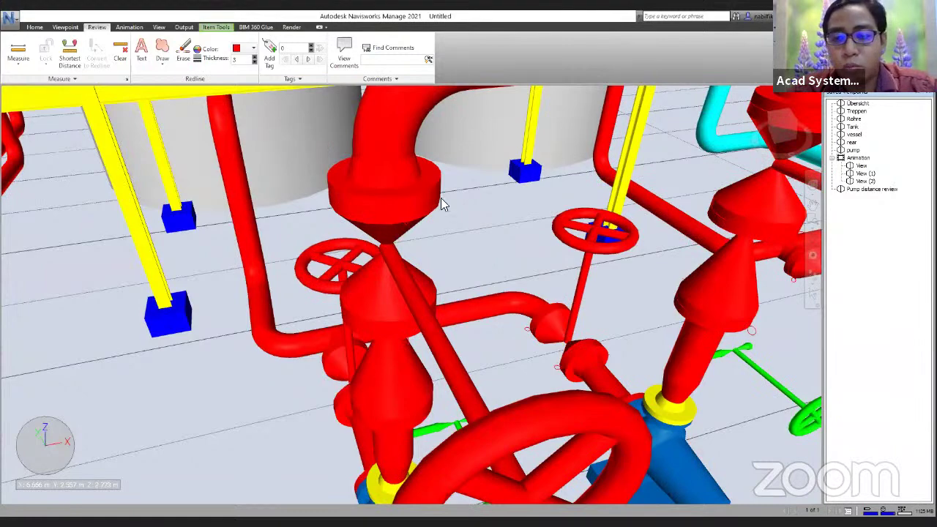
{"action": "scroll", "coordinate": [454, 200], "scroll_direction": "down", "scroll_amount": 5}
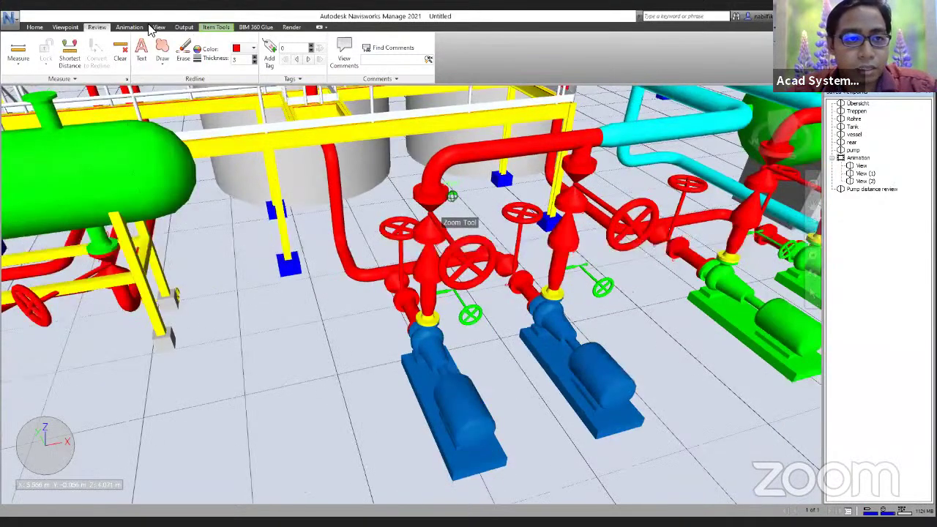
- Clear the pump selection, open Clash Detective and widen its window to show both selection lists
{"action": "left_click", "coordinate": [38, 31]}
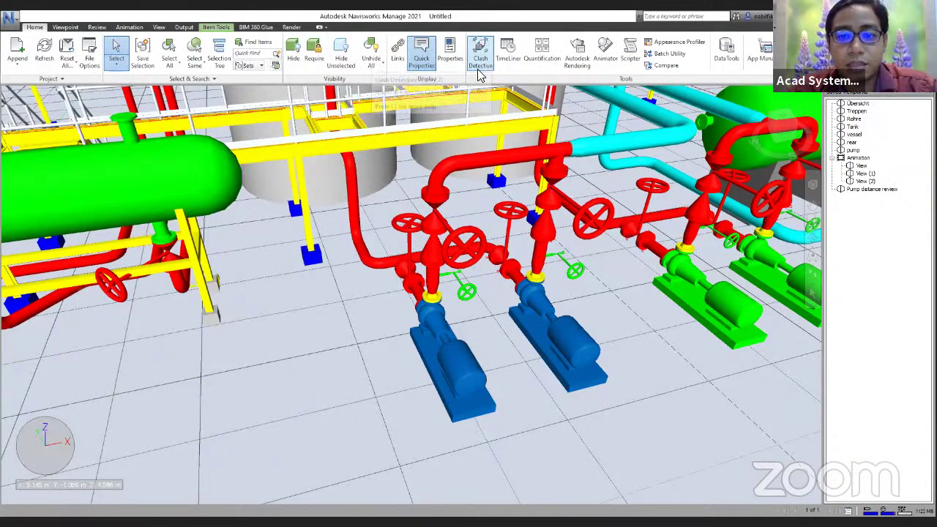
{"action": "key", "text": "Escape"}
{"action": "left_click", "coordinate": [251, 303]}
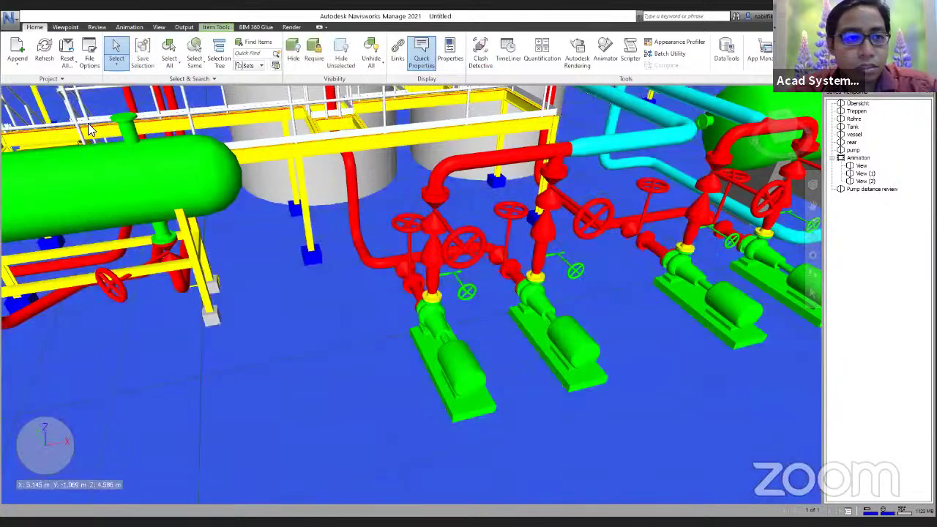
{"action": "key", "text": "Escape"}
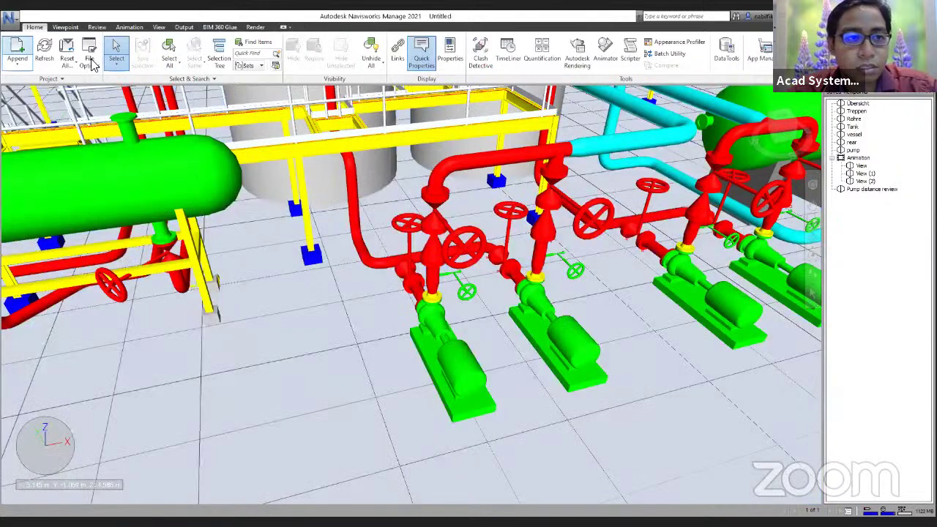
{"action": "left_click", "coordinate": [482, 57]}
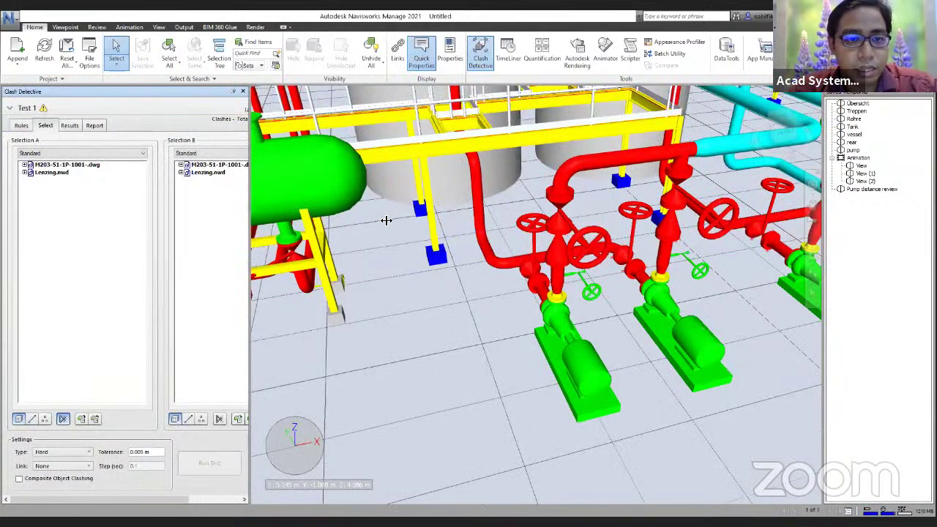
{"action": "left_click_drag", "start_coordinate": [385, 220], "coordinate": [360, 216]}
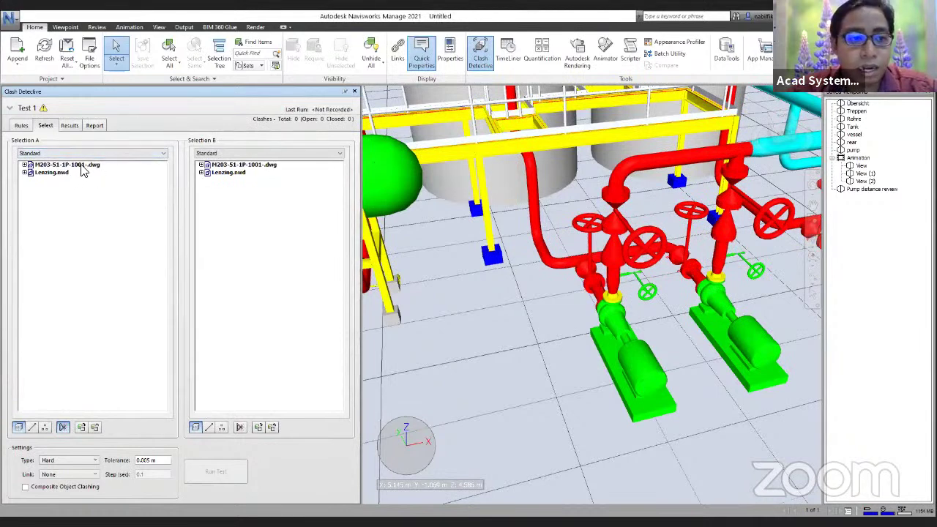
- Set M203-51-1P-1001-.dwg as both Selection A and Selection B and run the hard clash test
{"action": "left_click", "coordinate": [92, 166]}
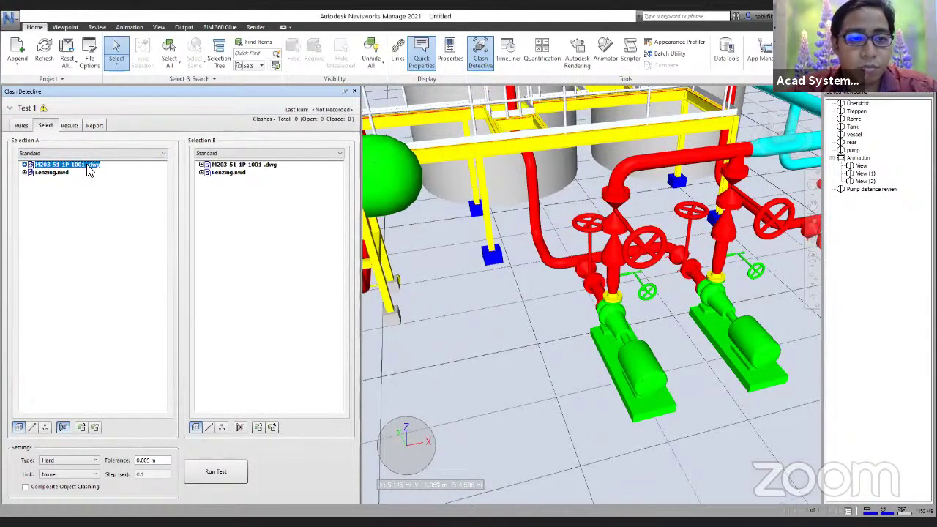
{"action": "scroll", "coordinate": [649, 228], "scroll_direction": "down", "scroll_amount": 5}
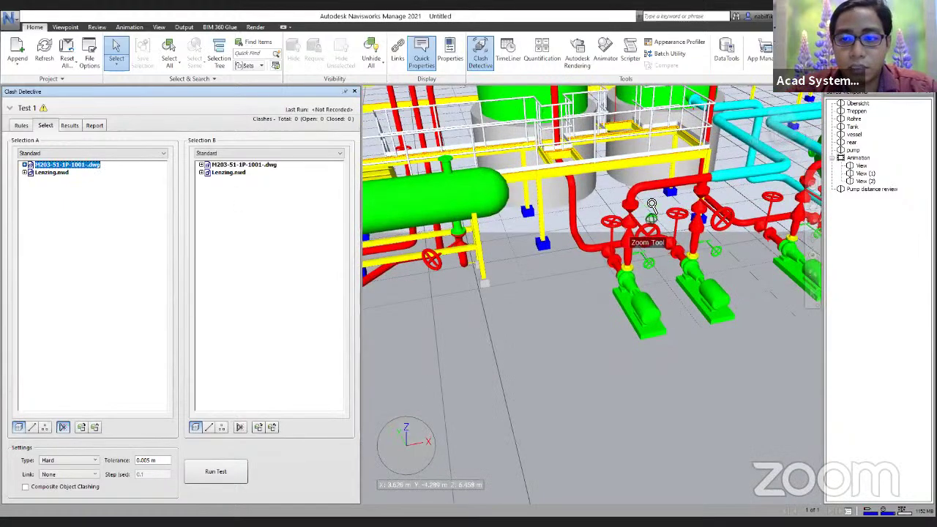
{"action": "scroll", "coordinate": [653, 192], "scroll_direction": "down", "scroll_amount": 4}
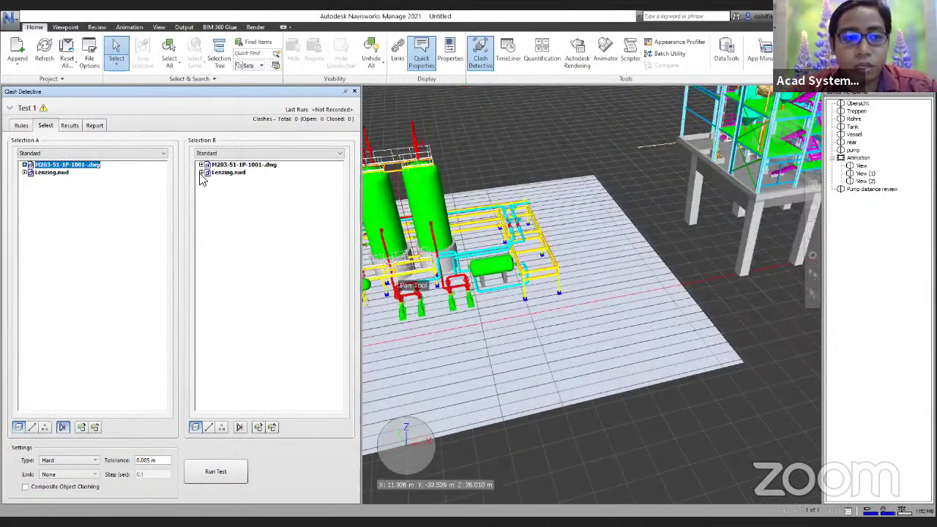
{"action": "left_click", "coordinate": [226, 174]}
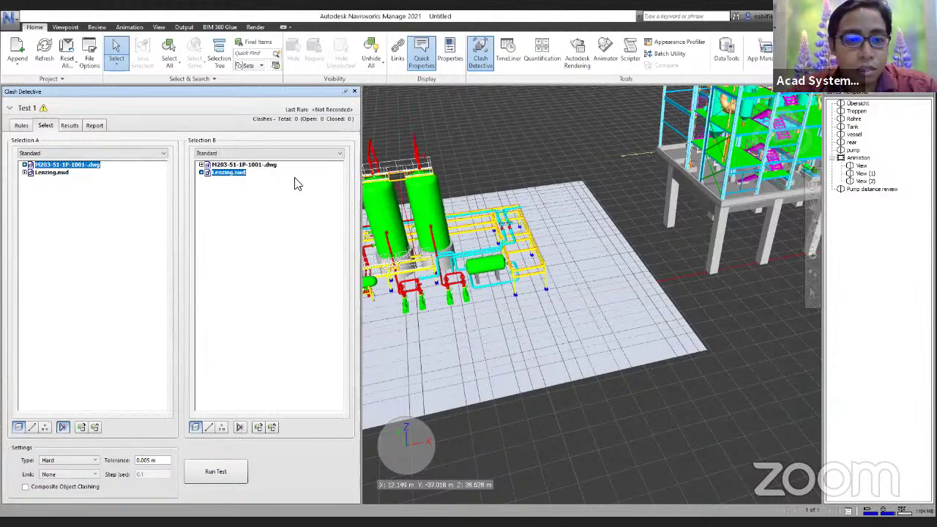
{"action": "scroll", "coordinate": [435, 254], "scroll_direction": "up", "scroll_amount": 4}
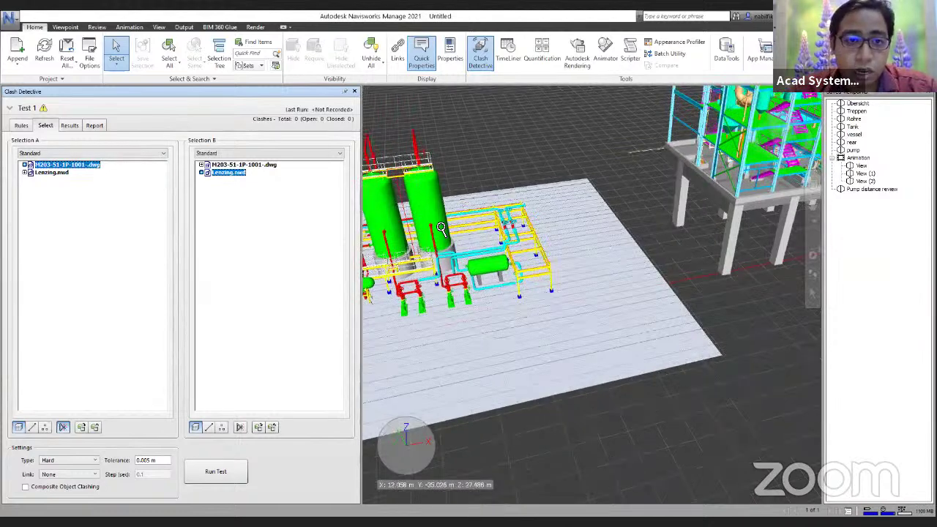
{"action": "scroll", "coordinate": [517, 241], "scroll_direction": "up", "scroll_amount": 3}
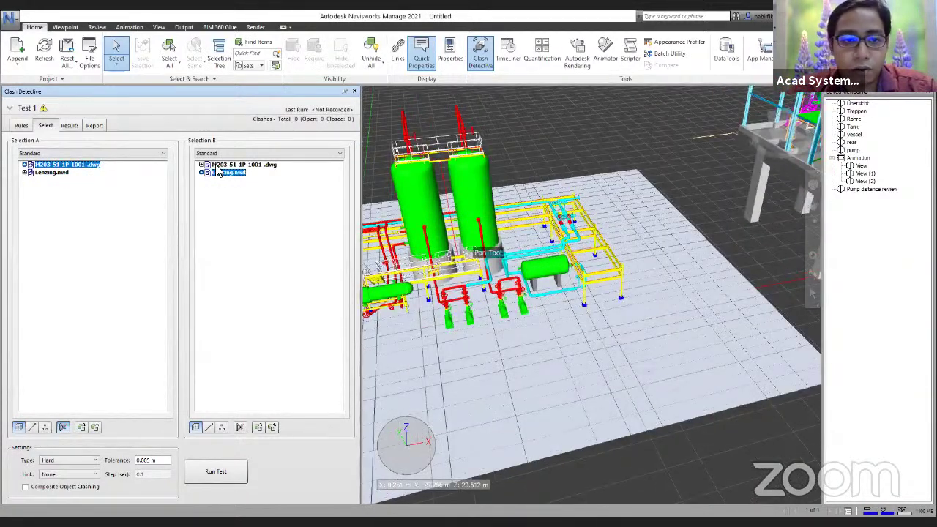
{"action": "left_click", "coordinate": [249, 167]}
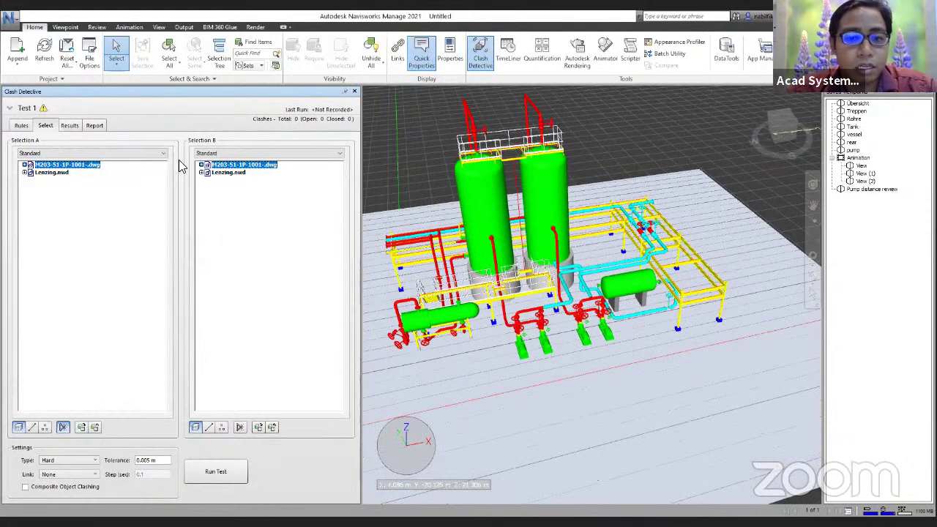
{"action": "left_click", "coordinate": [218, 473]}
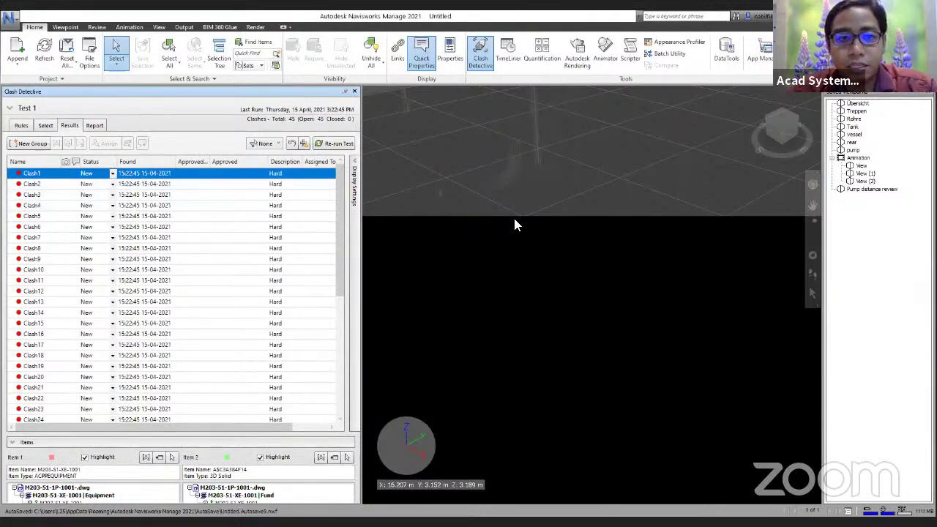
- Set the near and far clipping planes to Fixed in the file options to display the clash geometry
{"action": "middle_click_drag", "start_coordinate": [513, 212], "coordinate": [514, 174], "text": "shift"}
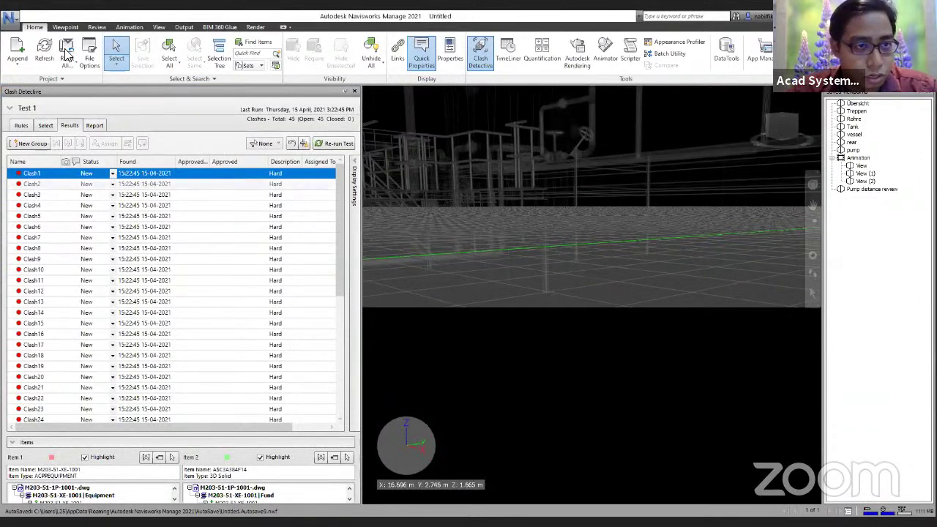
{"action": "key", "text": "Down"}
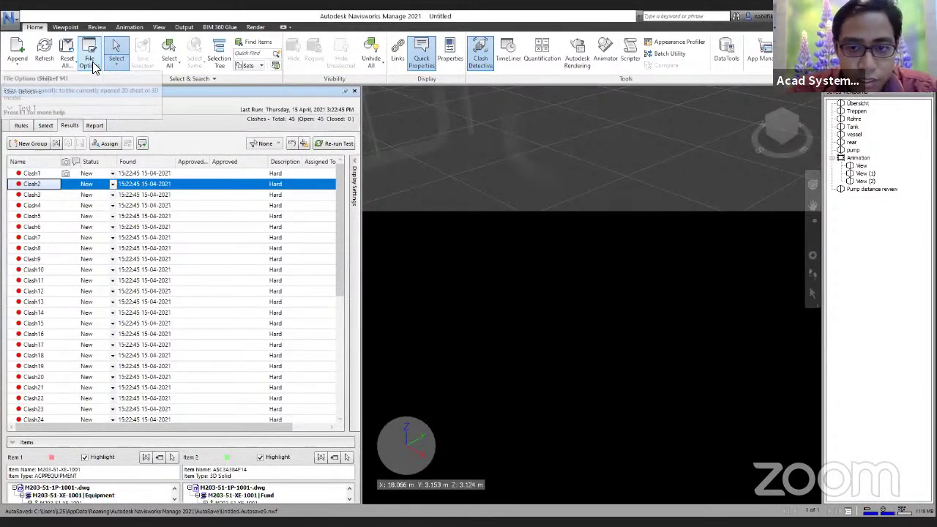
{"action": "left_click", "coordinate": [90, 60]}
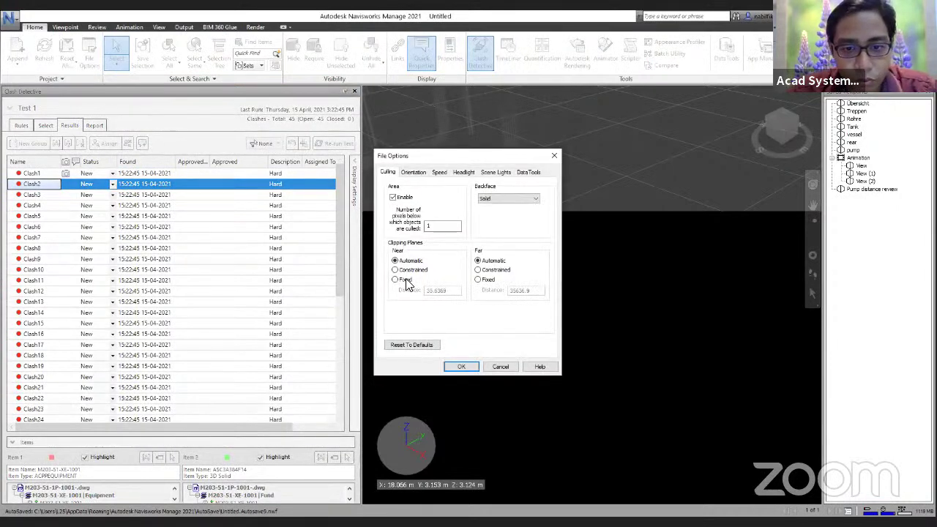
{"action": "left_click", "coordinate": [406, 282]}
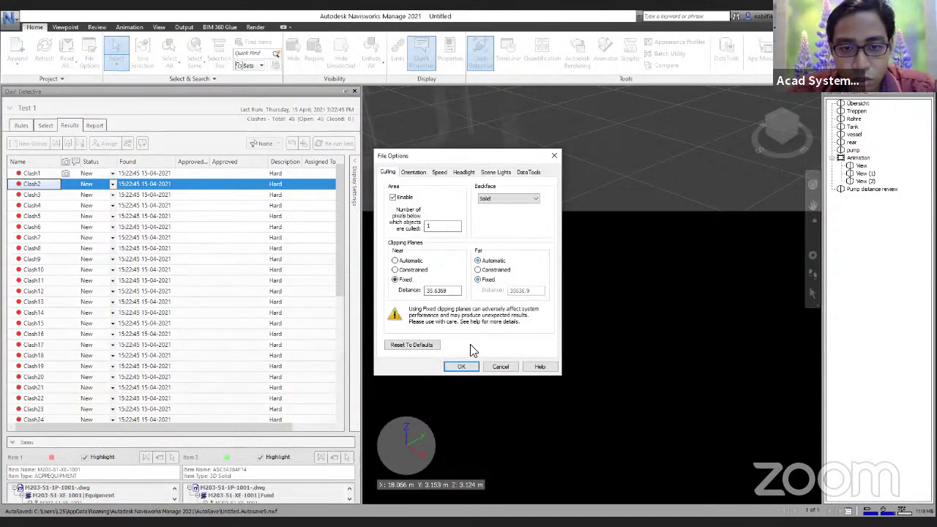
{"action": "left_click", "coordinate": [462, 367]}
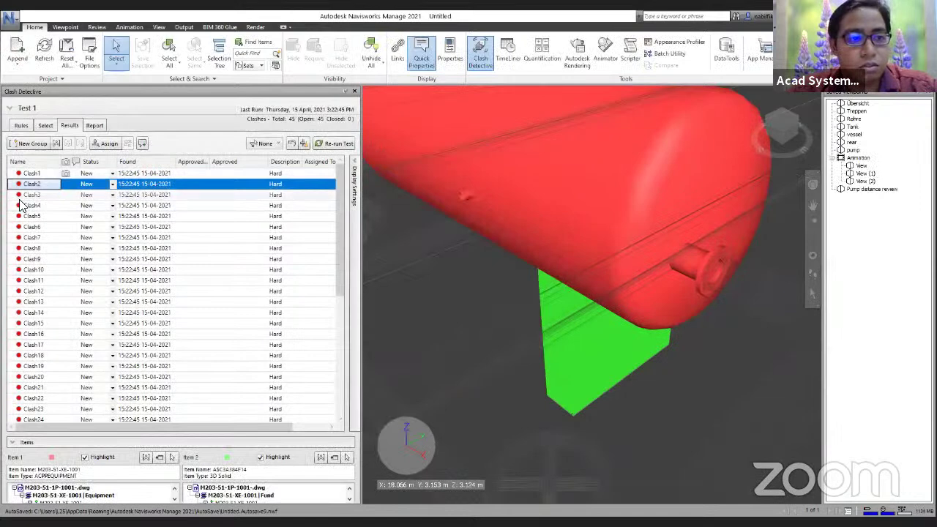
- Go through the clash results from Clash3 onward to inspect each clashing pair in the model
{"action": "left_click", "coordinate": [31, 196]}
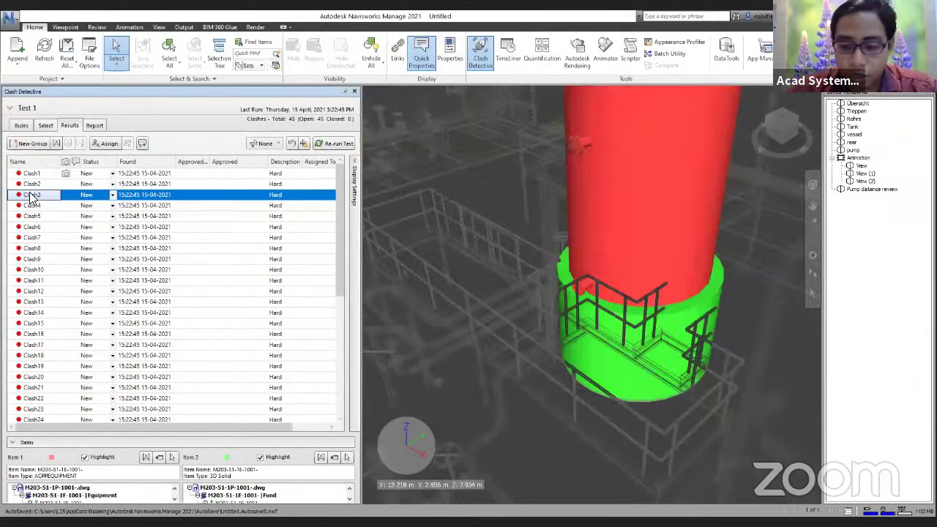
{"action": "key", "text": "Down"}
{"action": "key", "text": "Down"}
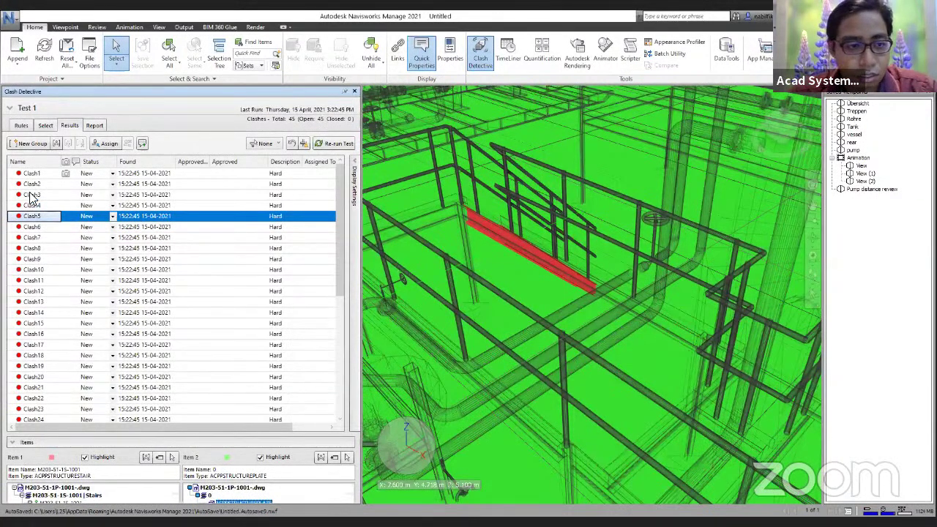
{"action": "key", "text": "Down"}
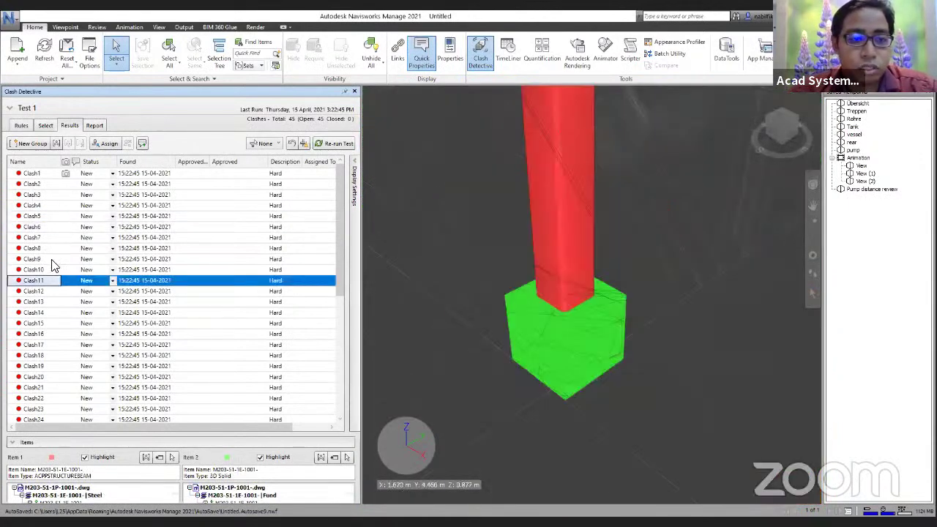
- Assign Clash11 to a team member, entering the person's name in the assignment
{"action": "left_click", "coordinate": [33, 280]}
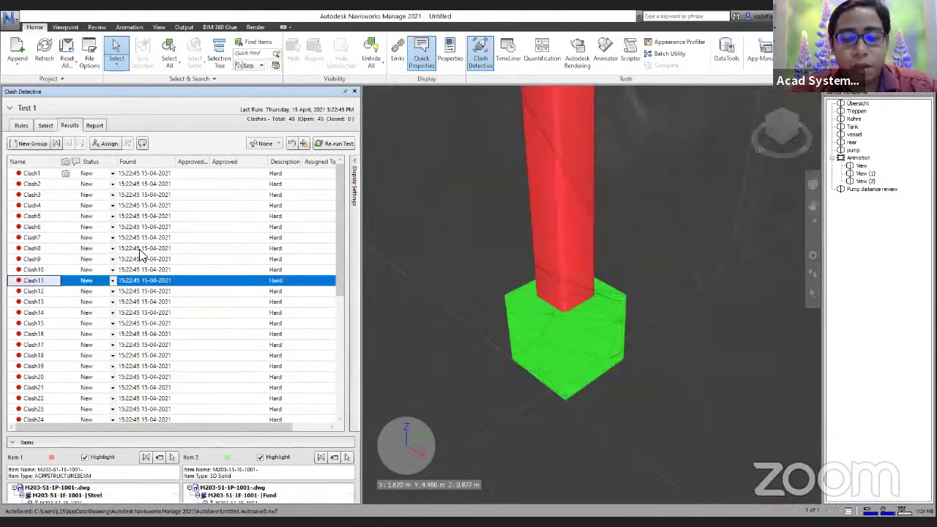
{"action": "left_click", "coordinate": [107, 144]}
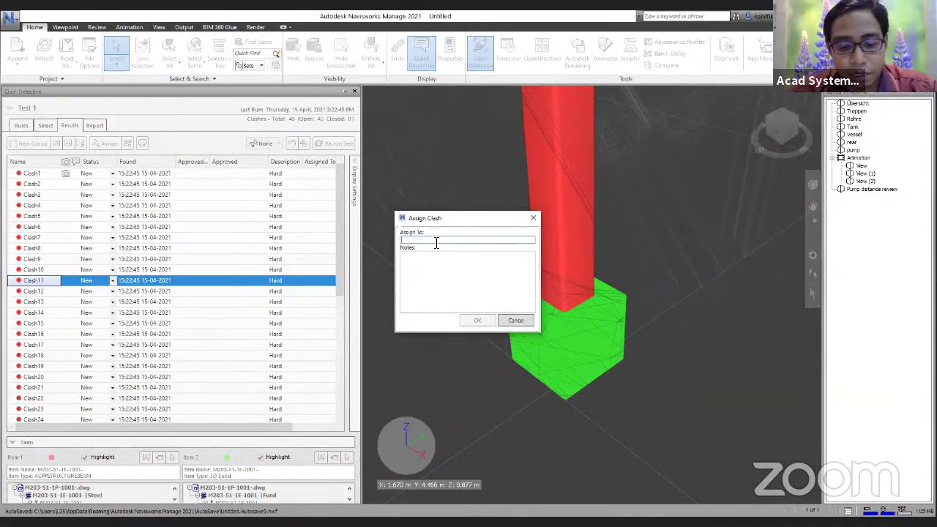
{"action": "type", "text": "dam"}
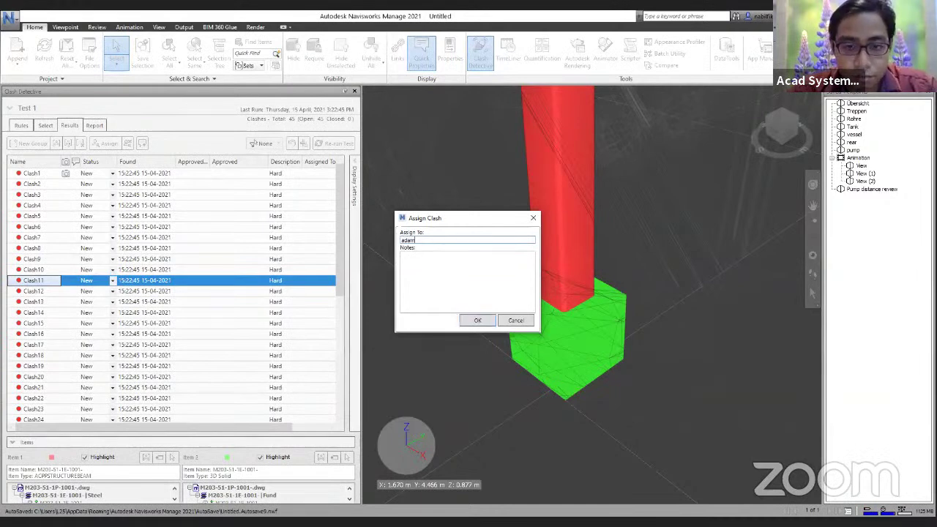
{"action": "left_click", "coordinate": [442, 273]}
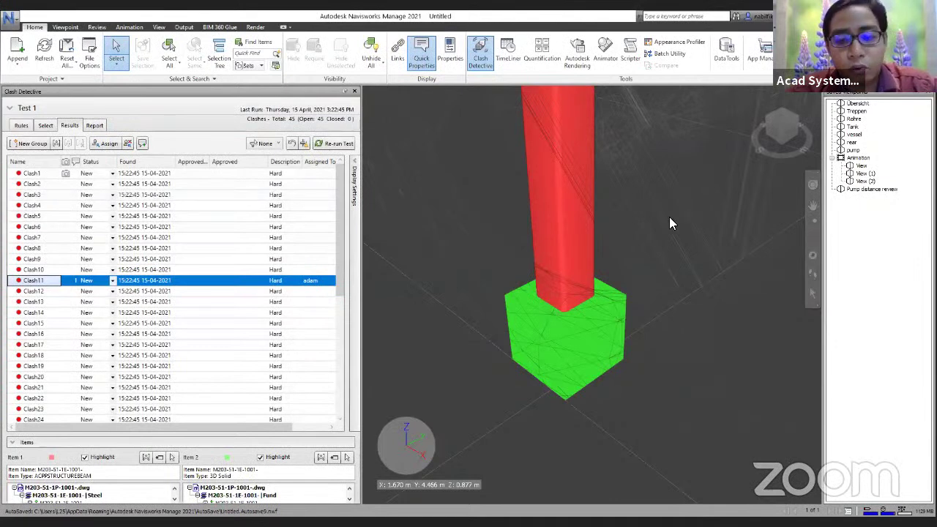
- Compare Clash12 and Clash13, expand the Test 1 summary and set the status of Clash12 to Reviewed
{"action": "left_click", "coordinate": [81, 293]}
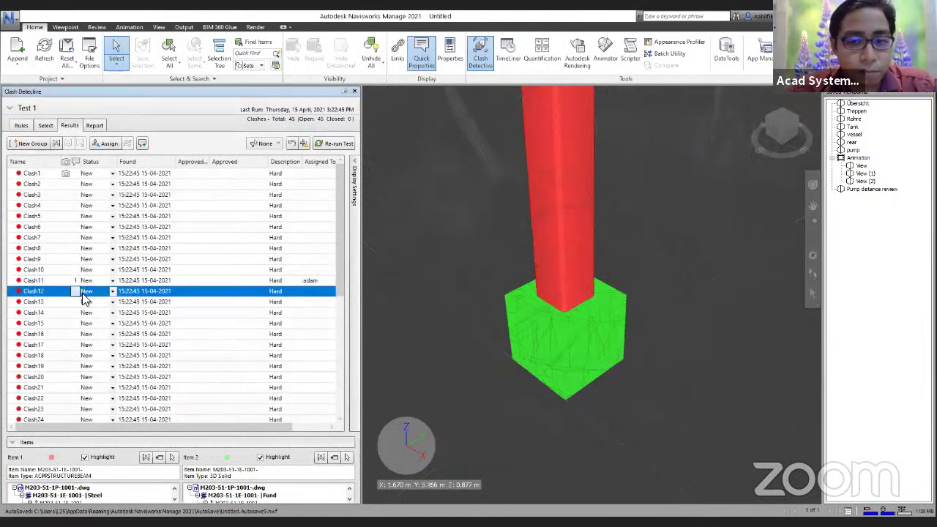
{"action": "left_click", "coordinate": [125, 302]}
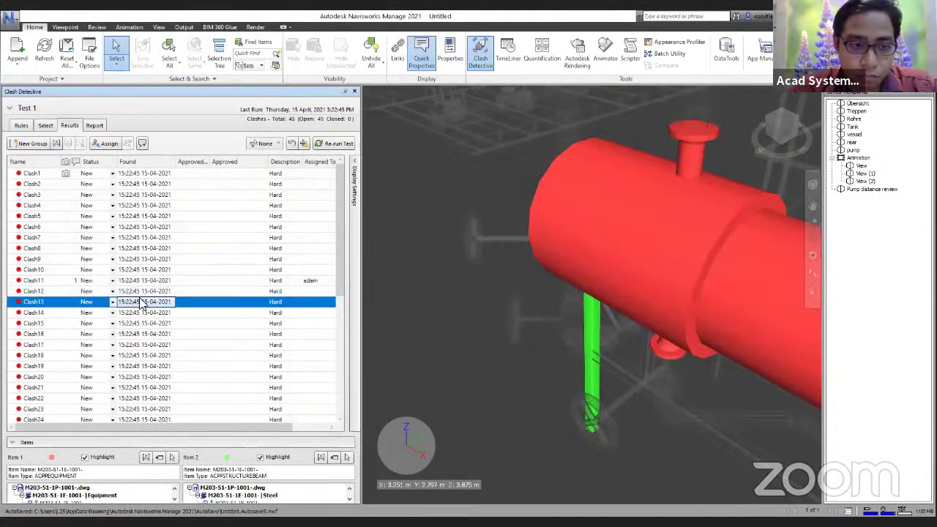
{"action": "left_click", "coordinate": [125, 292]}
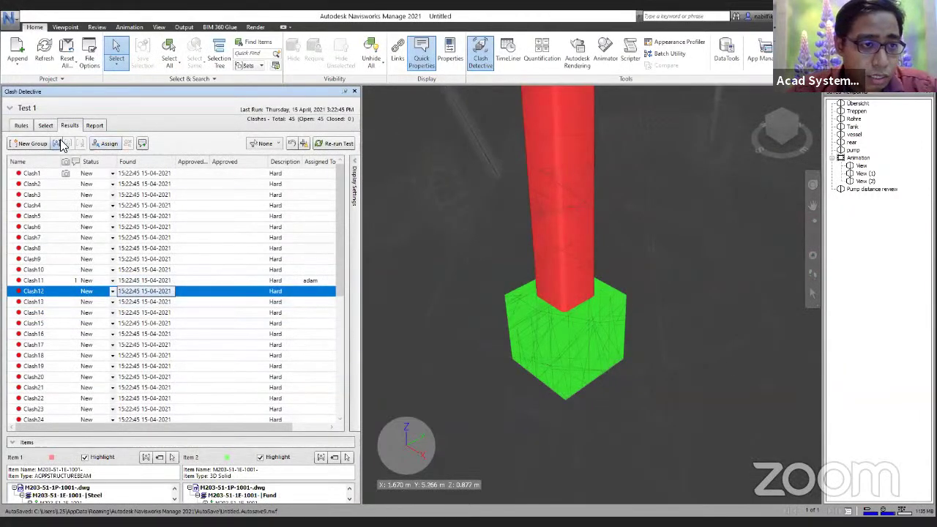
{"action": "left_click", "coordinate": [9, 107]}
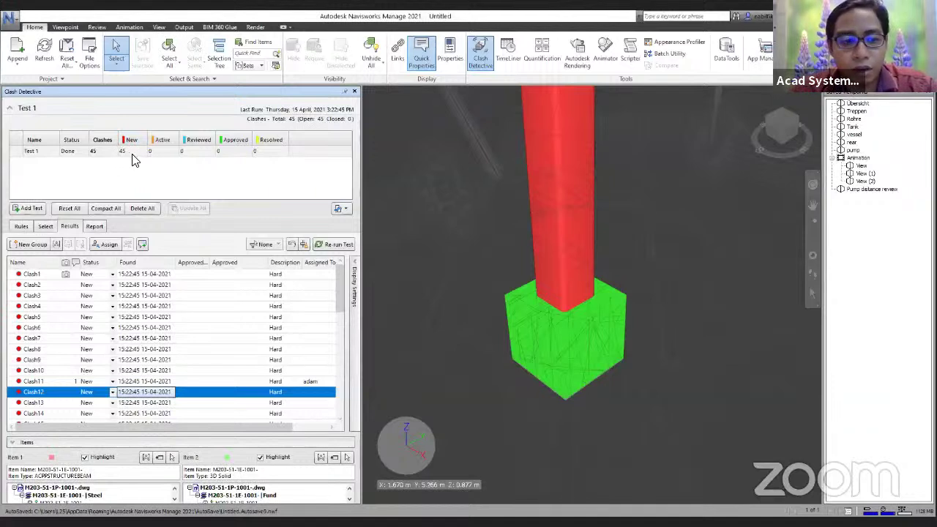
{"action": "left_click", "coordinate": [113, 393]}
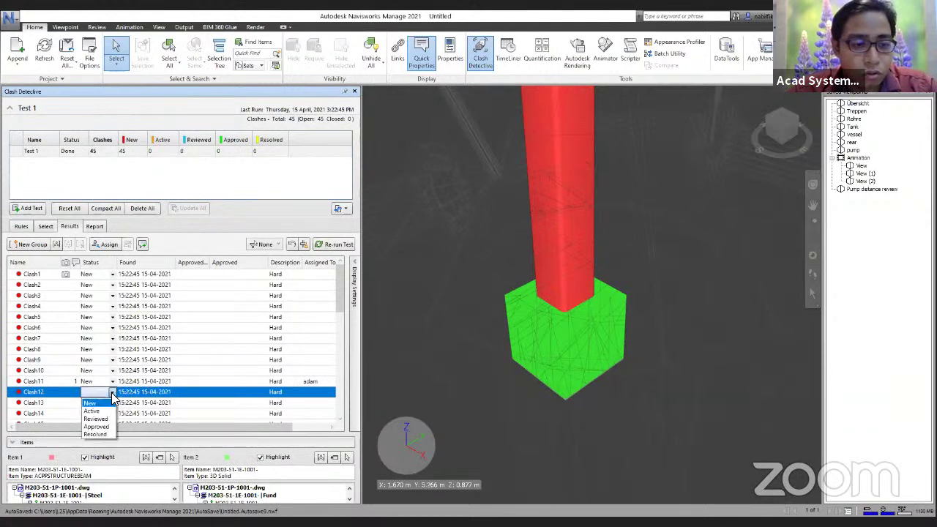
{"action": "left_click", "coordinate": [95, 419]}
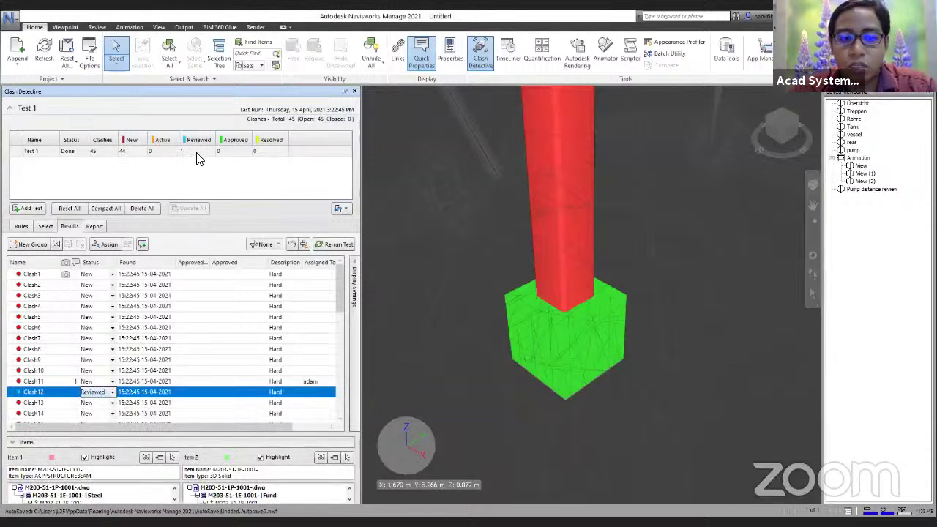
- Set the status of Clash6 to Resolved
{"action": "left_click", "coordinate": [85, 330]}
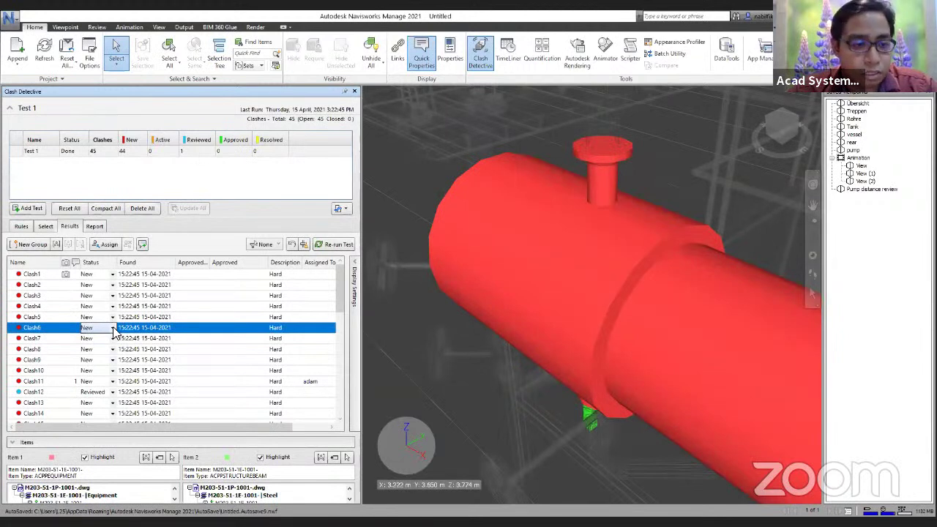
{"action": "left_click", "coordinate": [112, 328]}
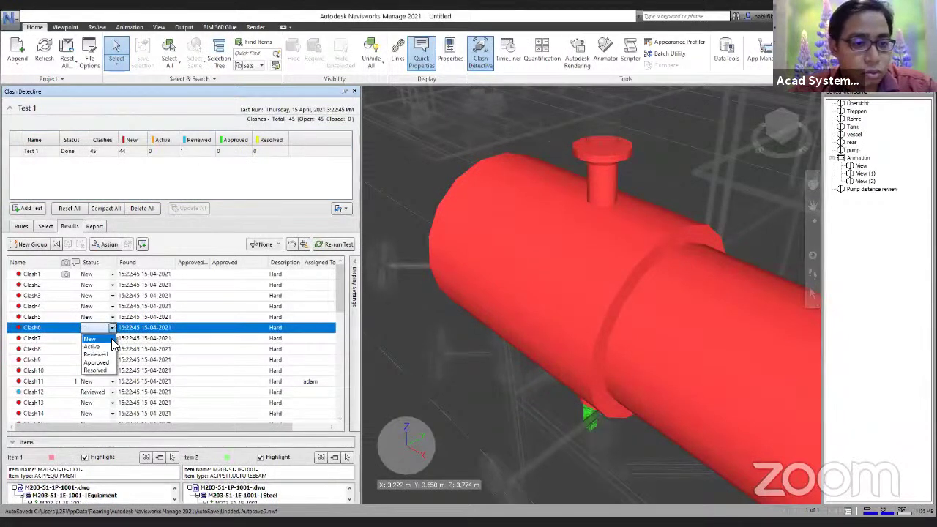
{"action": "left_click", "coordinate": [97, 370]}
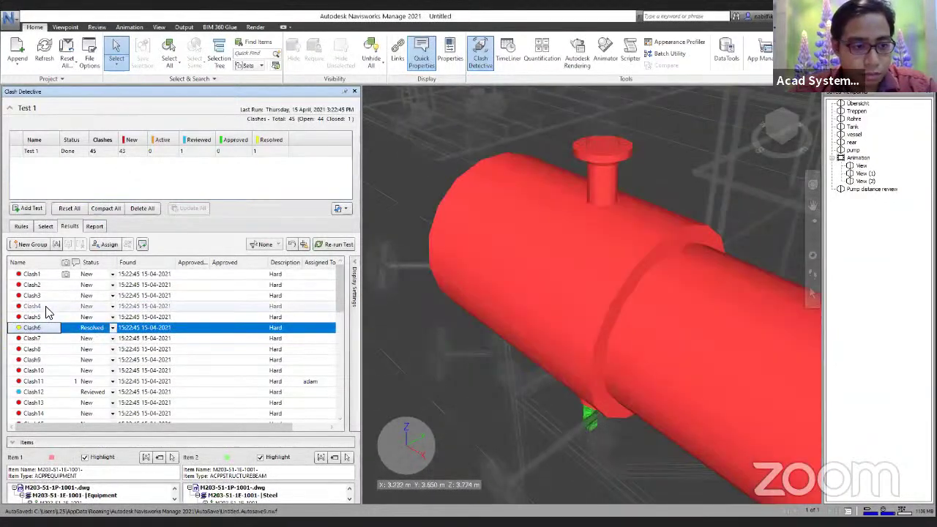
- Go through Clash11 to Clash18 and return to Clash17 to examine the valve handwheel clashing with the steel beam
{"action": "left_click", "coordinate": [33, 382]}
{"action": "key", "text": "Down"}
{"action": "key", "text": "Down"}
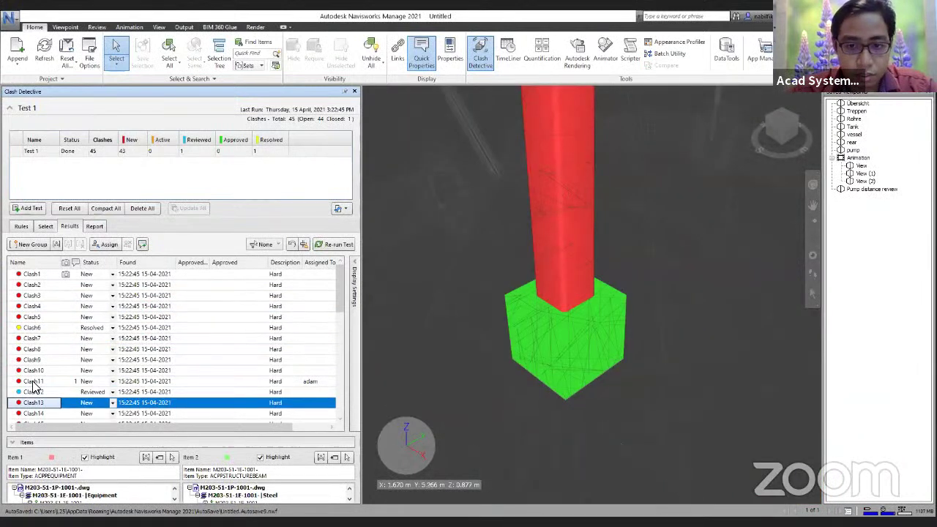
{"action": "key", "text": "Down"}
{"action": "key", "text": "Down"}
{"action": "key", "text": "Down"}
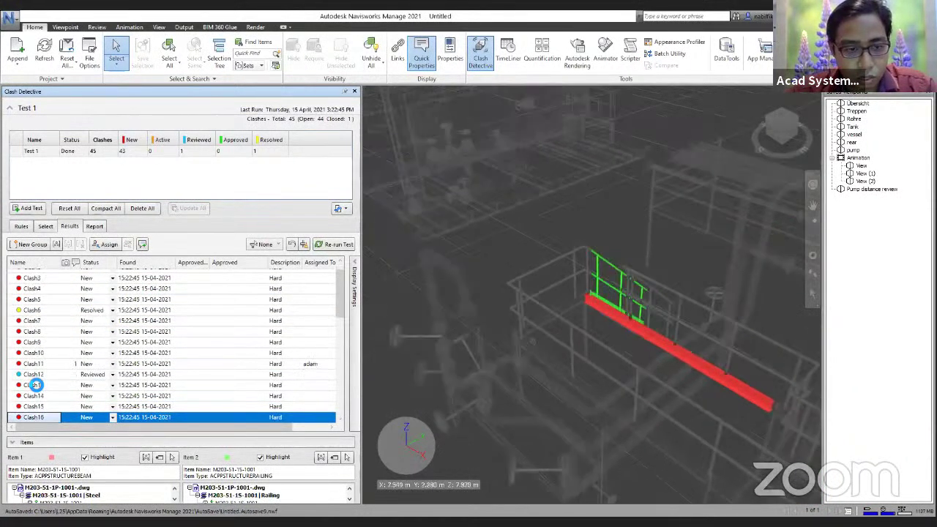
{"action": "key", "text": "Down"}
{"action": "key", "text": "Down"}
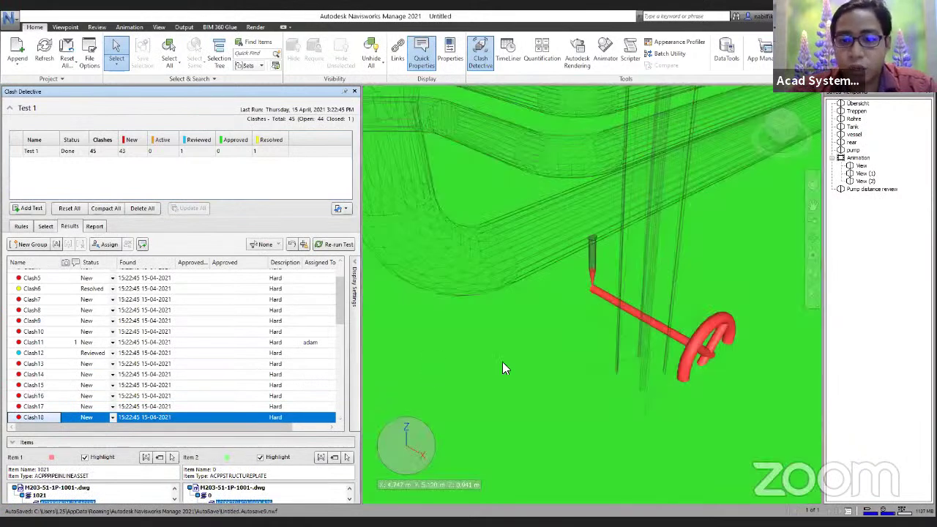
{"action": "key", "text": "Up"}
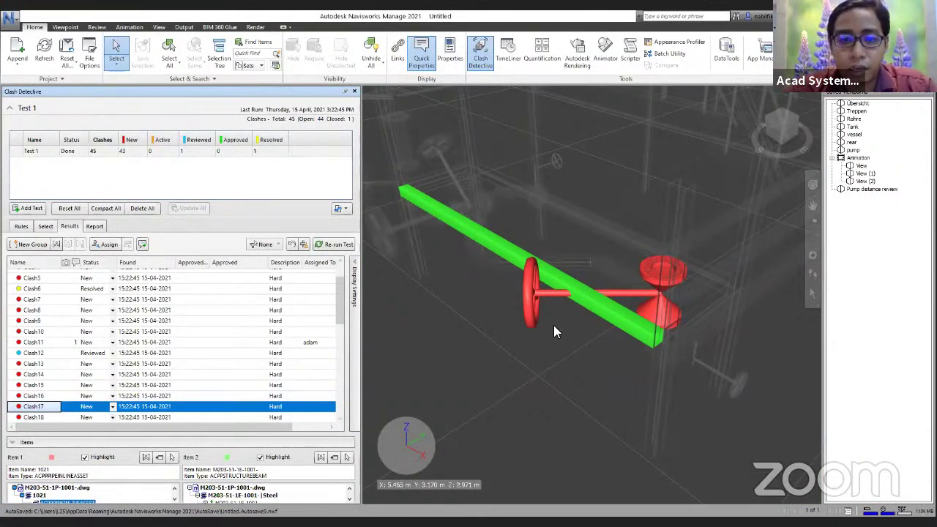
{"action": "mouse_move", "coordinate": [555, 328]}
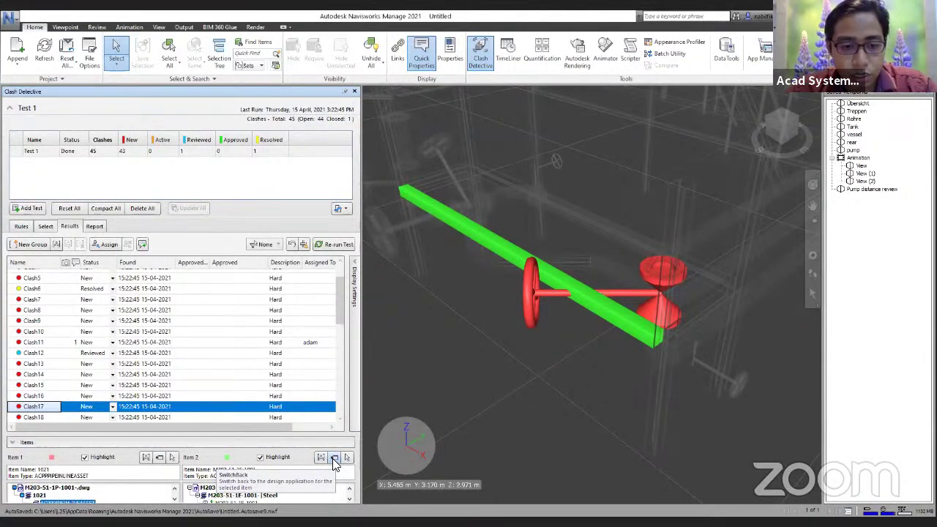
{"action": "left_click", "coordinate": [16, 444]}
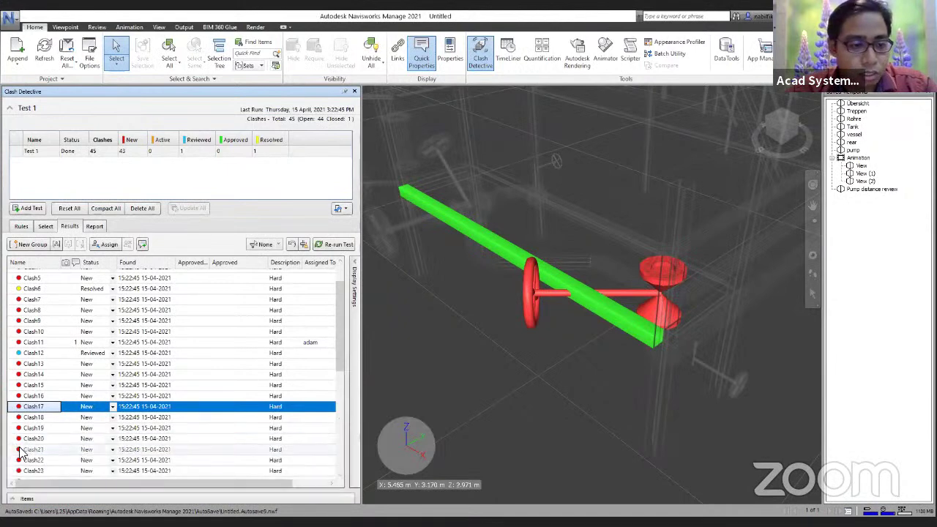
{"action": "left_click", "coordinate": [16, 501]}
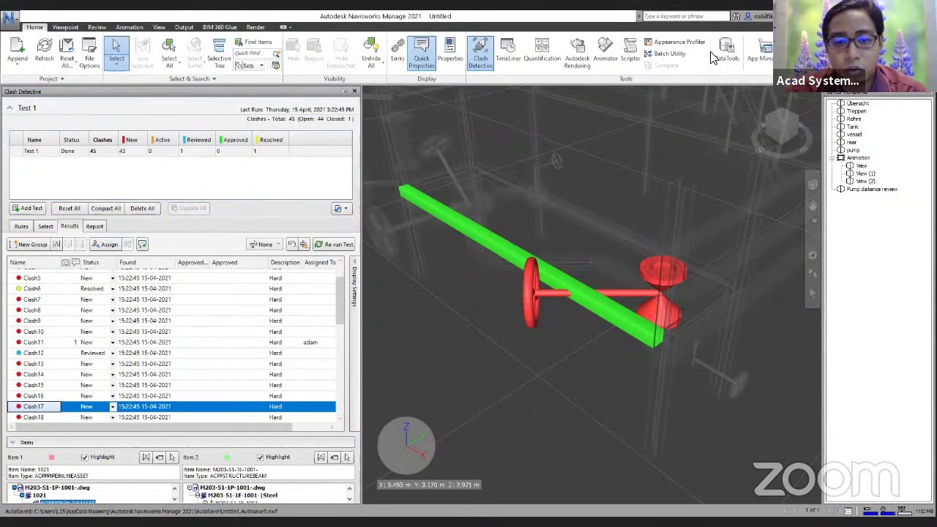
- Switch to AutoCAD Plant 3D and run NWLOAD in the M203-51-1P-1001- drawing to enable the Navisworks connection
{"action": "key", "text": "alt+Tab"}
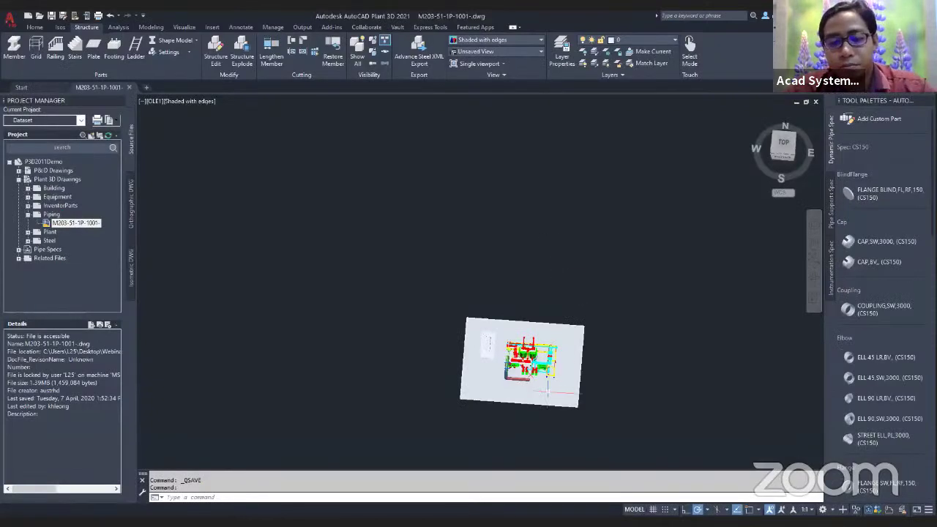
{"action": "scroll", "coordinate": [545, 388], "scroll_direction": "up", "scroll_amount": 3}
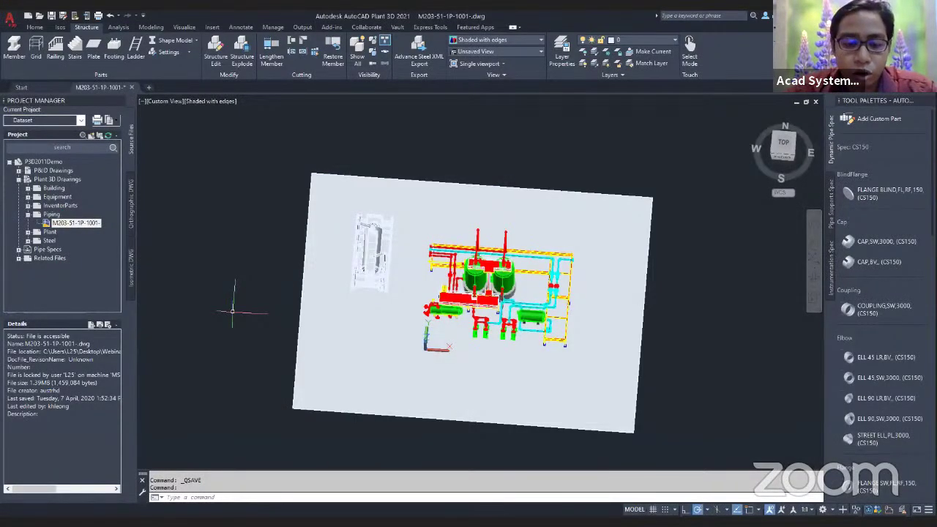
{"action": "type", "text": "NWLOAD"}
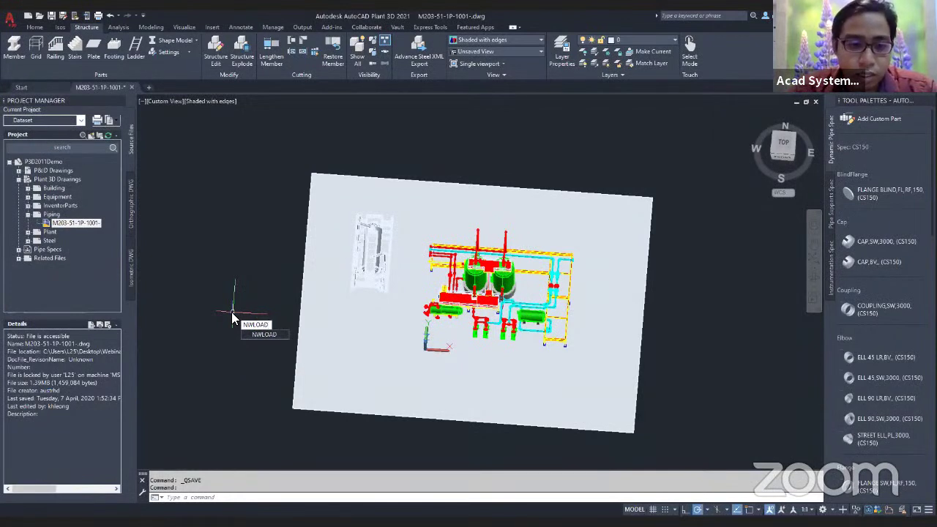
{"action": "key", "text": "Return"}
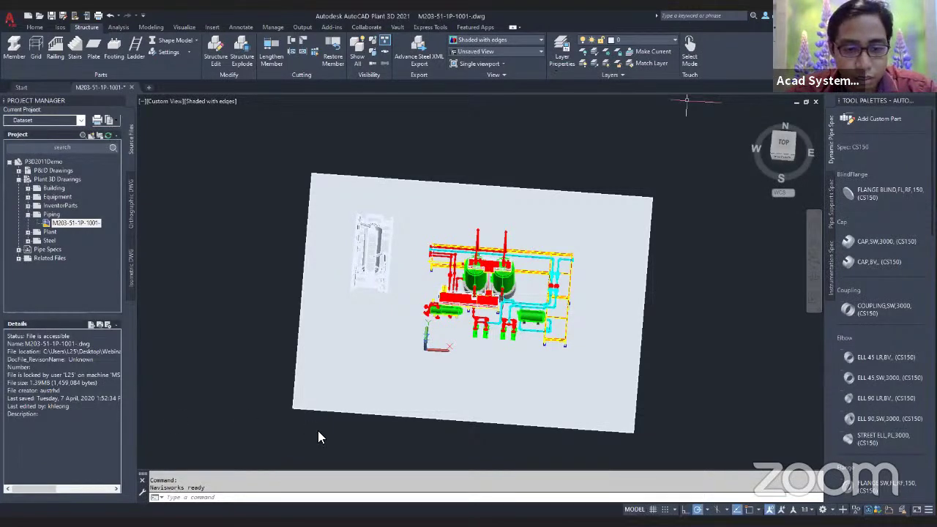
- Return to Navisworks, use SwitchBack on Clash17's valve to open it in Plant 3D, and rotate its handwheel away from the beam
{"action": "key", "text": "alt+Tab"}
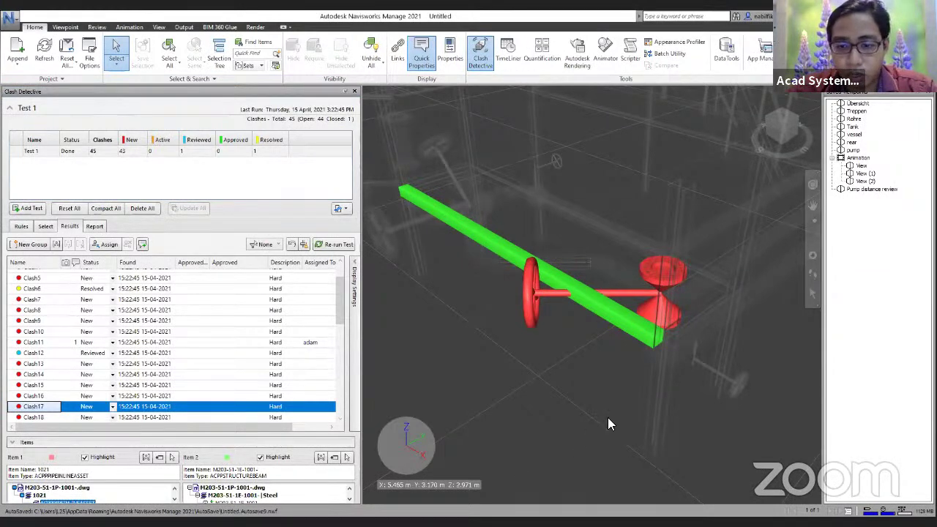
{"action": "key", "text": "alt+Tab"}
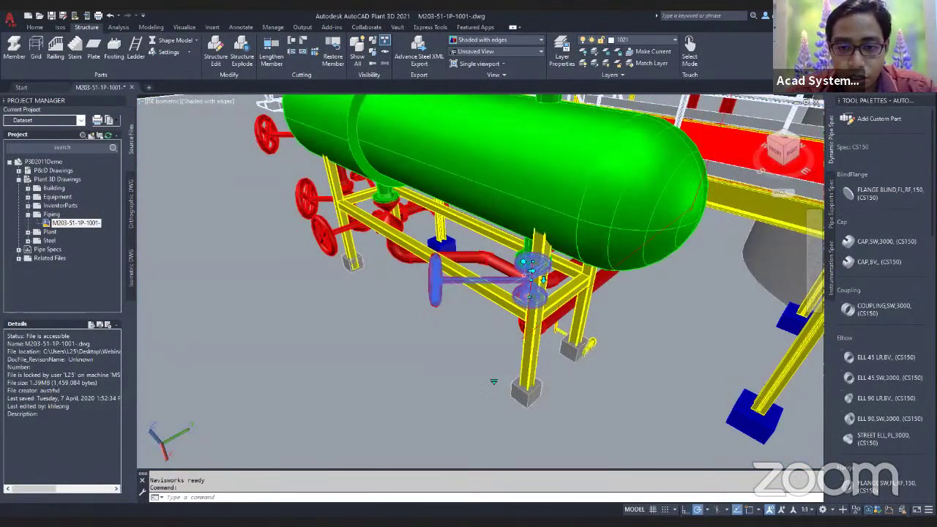
{"action": "left_click", "coordinate": [530, 269]}
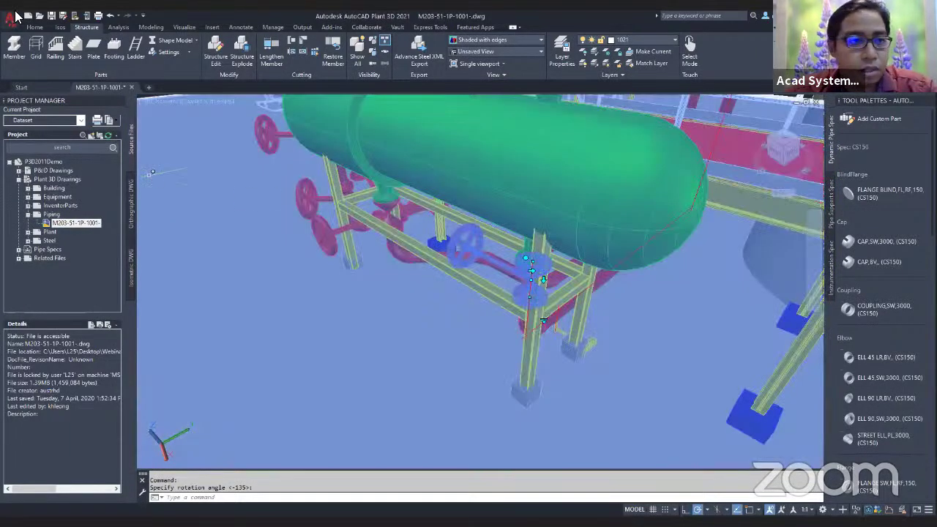
- Save the M203-51-1P-1001- drawing in Plant 3D, then switch to Navisworks and refresh the combined model
{"action": "left_click", "coordinate": [52, 16]}
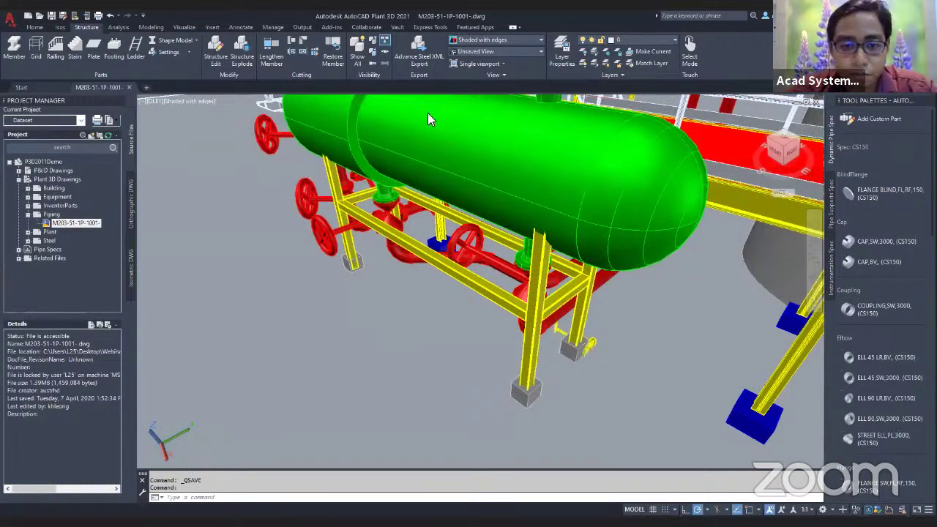
{"action": "key", "text": "alt+Tab"}
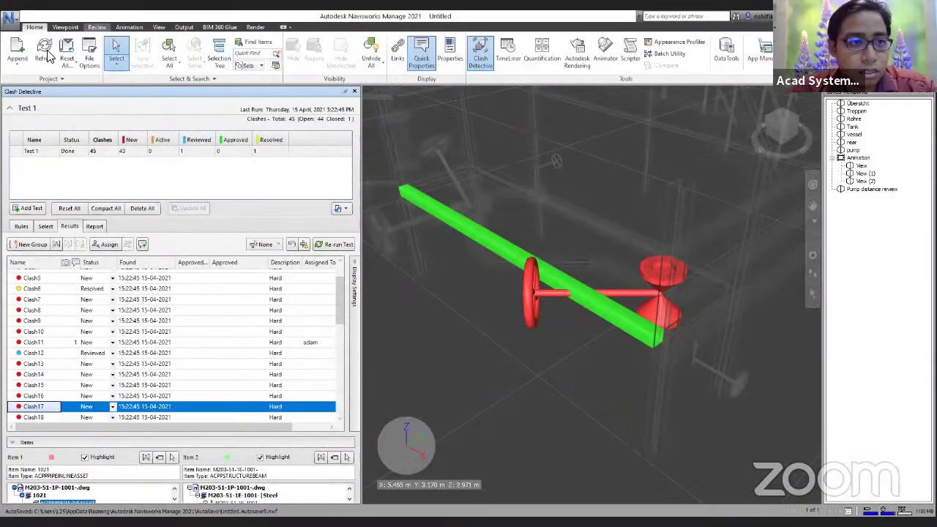
{"action": "left_click", "coordinate": [45, 53]}
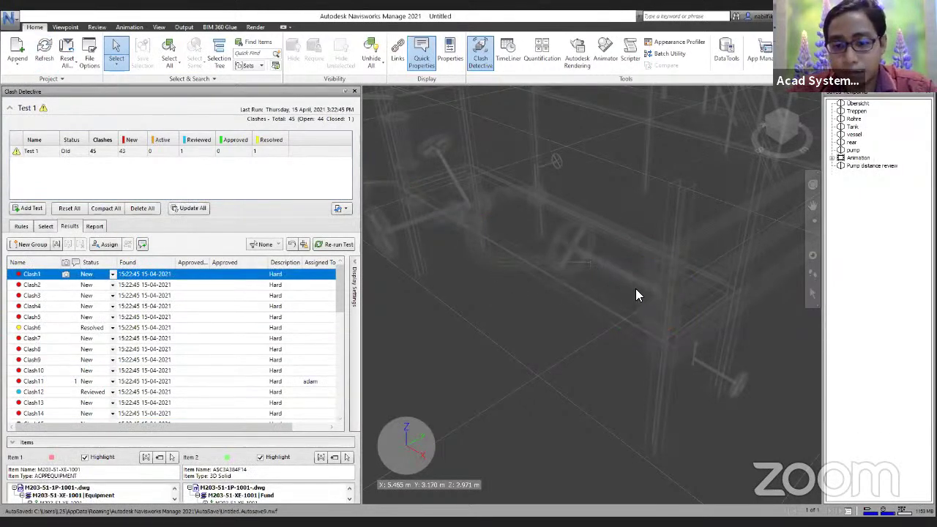
- Close Clash Detective to display the whole plant model in full colour
{"action": "scroll", "coordinate": [636, 293], "scroll_direction": "down", "scroll_amount": 3}
{"action": "scroll", "coordinate": [614, 279], "scroll_direction": "down", "scroll_amount": 1}
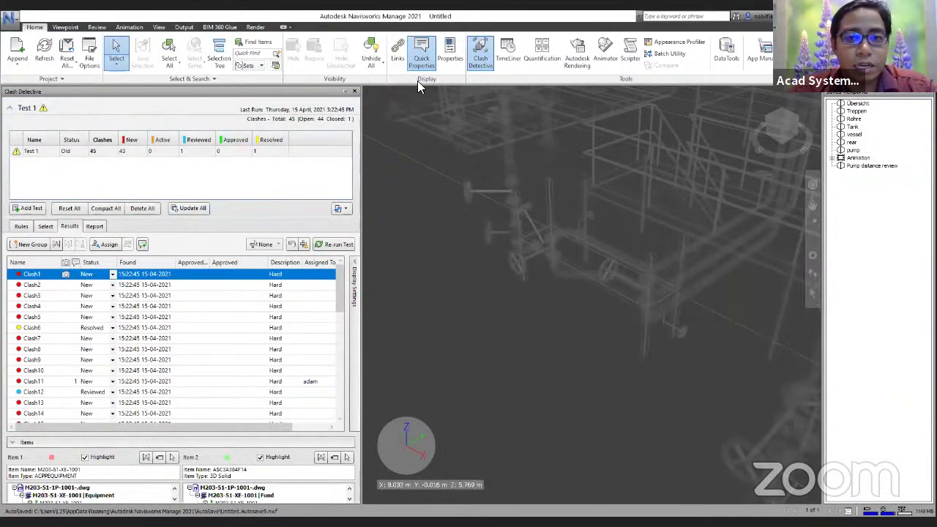
{"action": "left_click", "coordinate": [480, 54]}
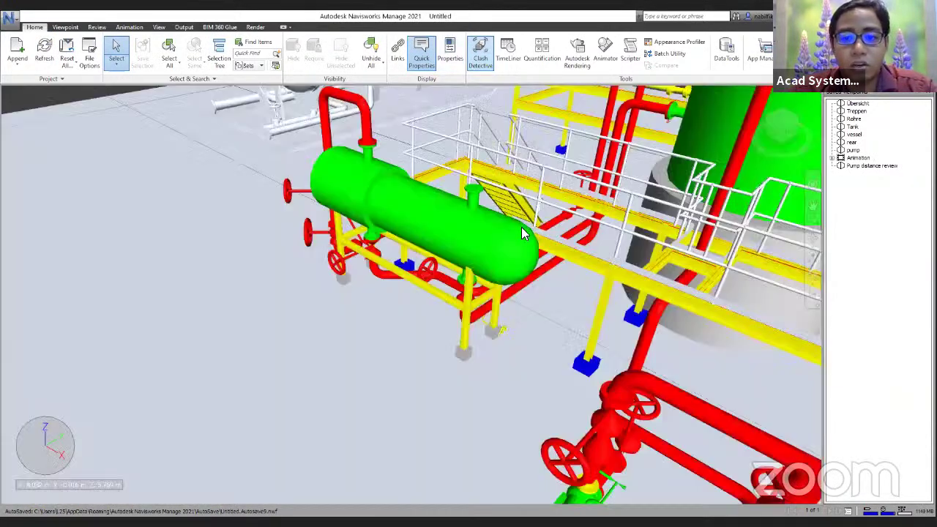
- Select the tall tank beside the pipe rack and use SwitchBack to view it in AutoCAD Plant 3D
{"action": "scroll", "coordinate": [477, 234], "scroll_direction": "down", "scroll_amount": 1}
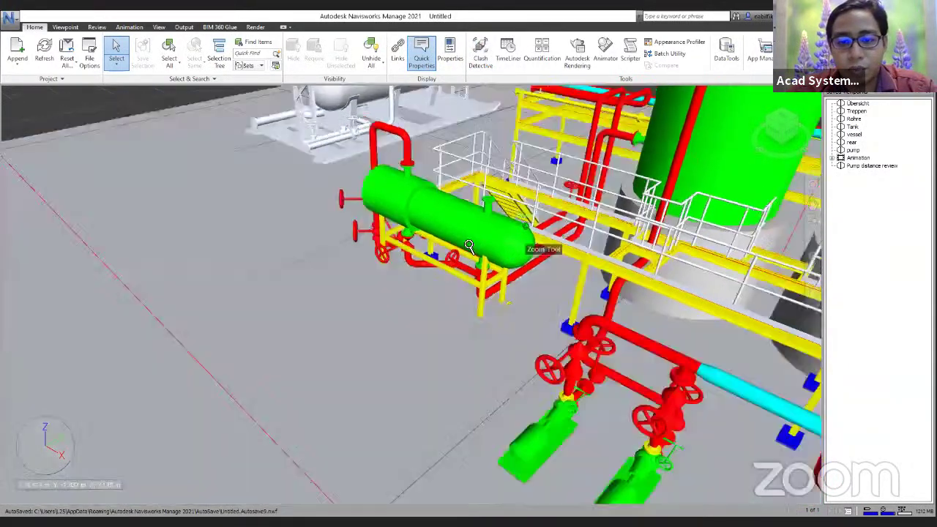
{"action": "middle_click_drag", "start_coordinate": [529, 269], "coordinate": [468, 256]}
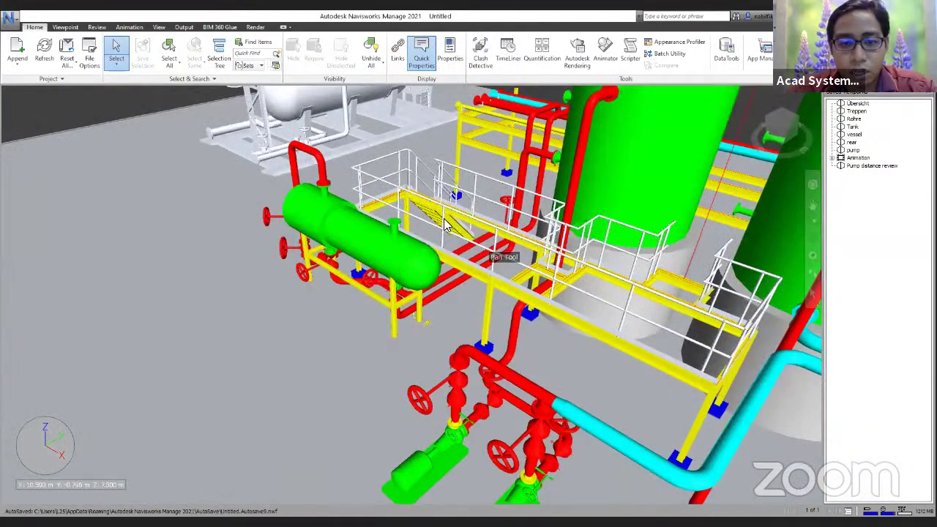
{"action": "scroll", "coordinate": [473, 252], "scroll_direction": "up", "scroll_amount": 5}
{"action": "left_click", "coordinate": [480, 255]}
{"action": "scroll", "coordinate": [480, 255], "scroll_direction": "up", "scroll_amount": 2}
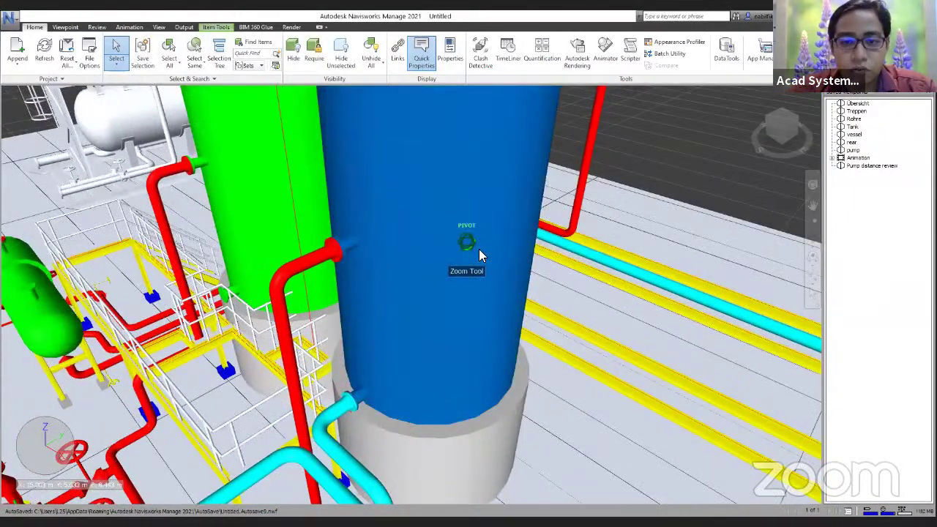
{"action": "right_click", "coordinate": [443, 217]}
{"action": "key", "text": "Escape"}
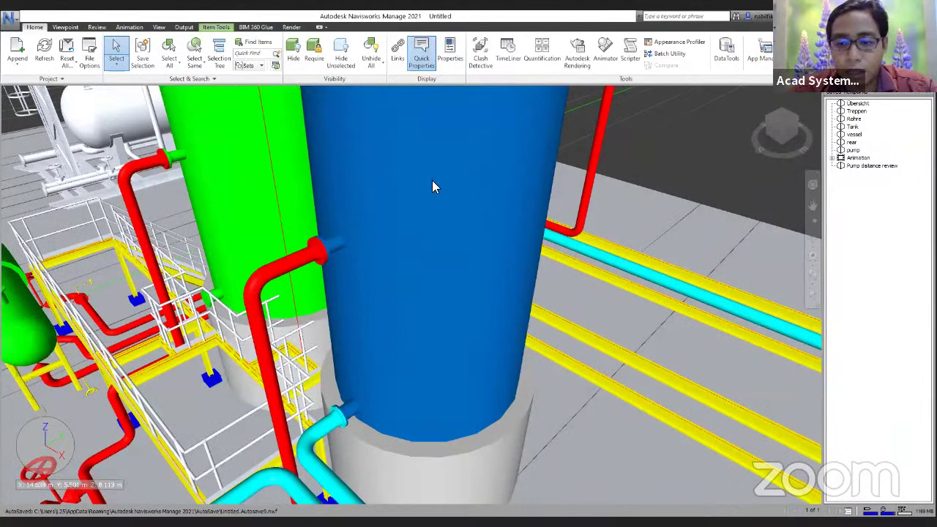
{"action": "key", "text": "alt+Tab"}
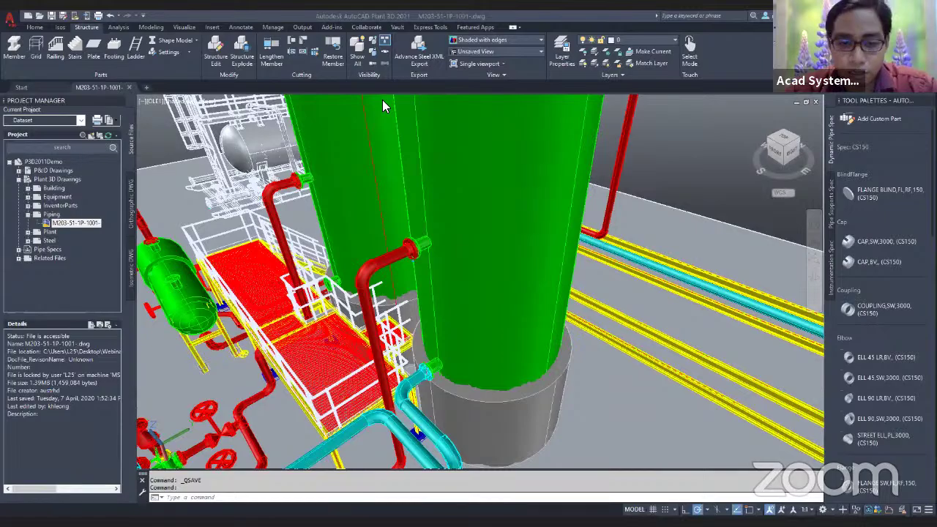
- Switch to the PowerPoint presentation and go to the Autodesk Product Design & Manufacturing Collection slide
{"action": "key", "text": "alt+Tab"}
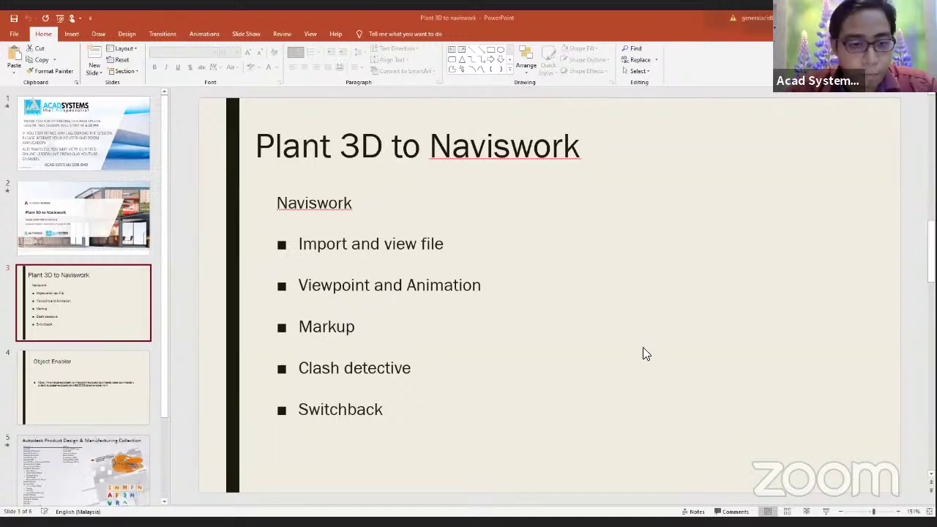
{"action": "key", "text": "Down"}
{"action": "key", "text": "Down"}
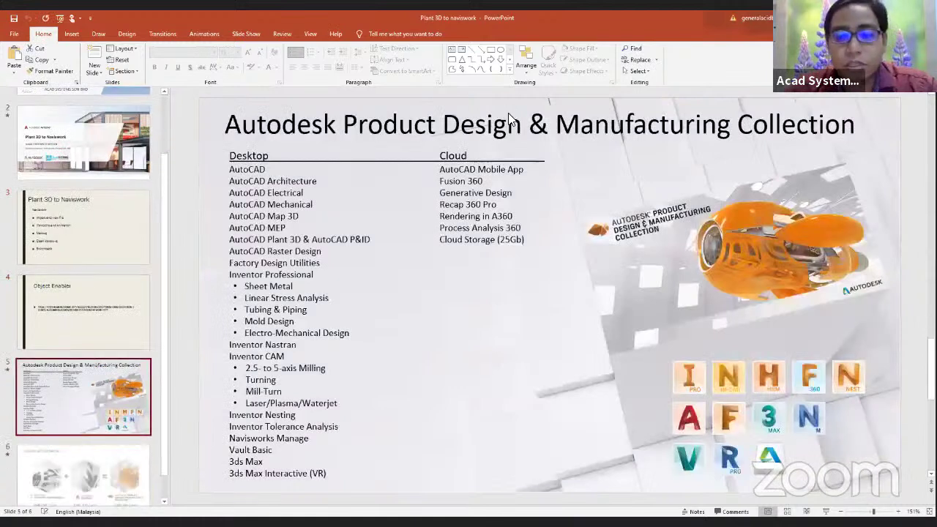